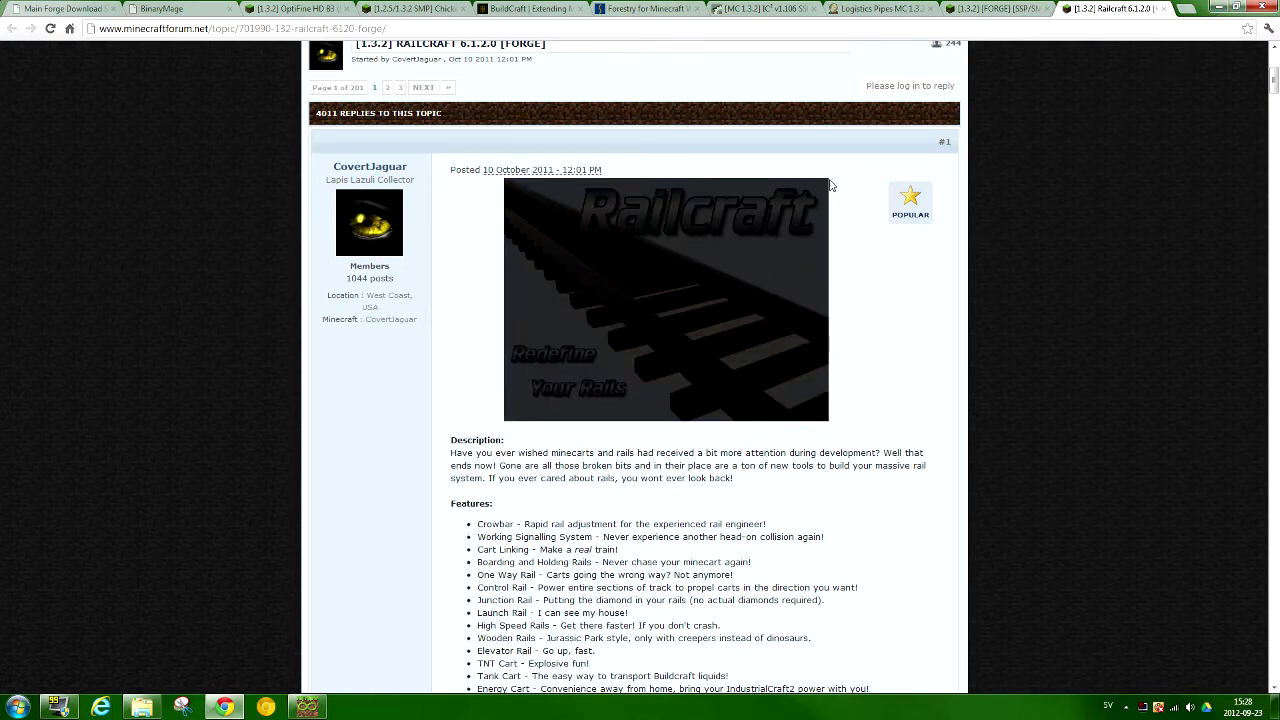
# Review the open web pages for the BuildCraft, Forestry, IndustrialCraft, Logistics Pipes and Railcraft mods.
pyautogui.rightClick(829, 184)
pyautogui.click(1162, 80)
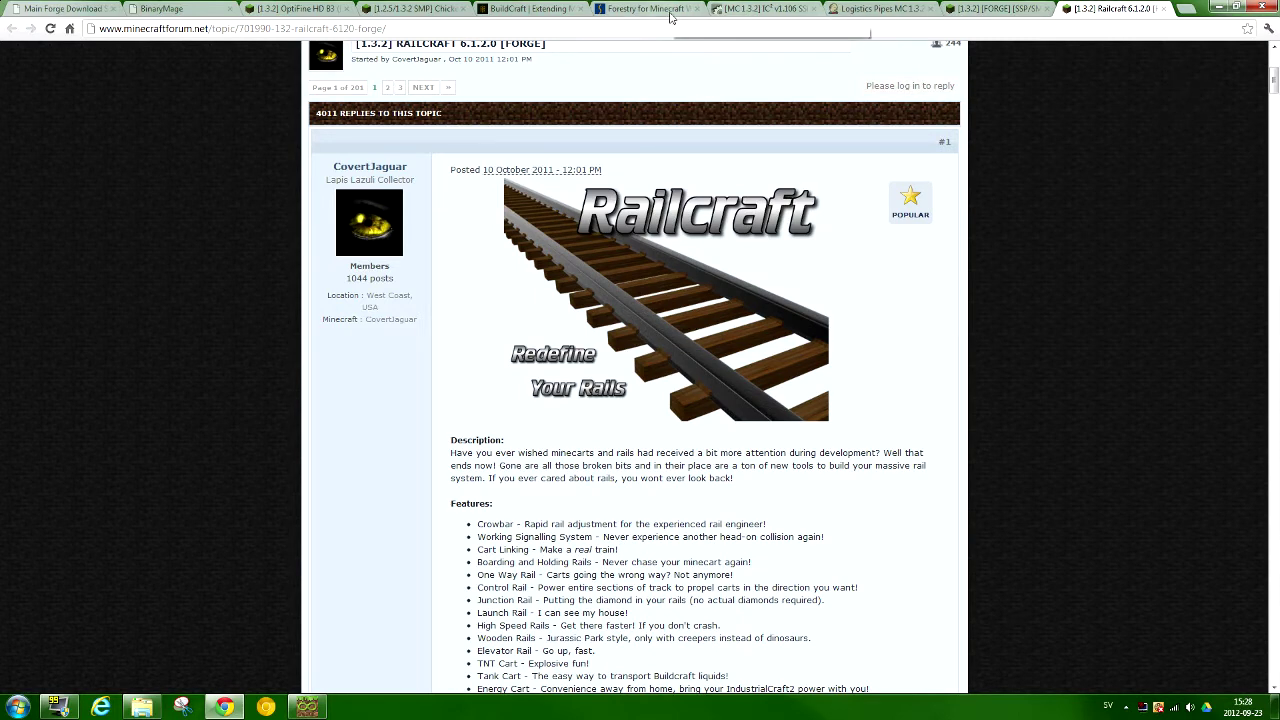
pyautogui.click(497, 8)
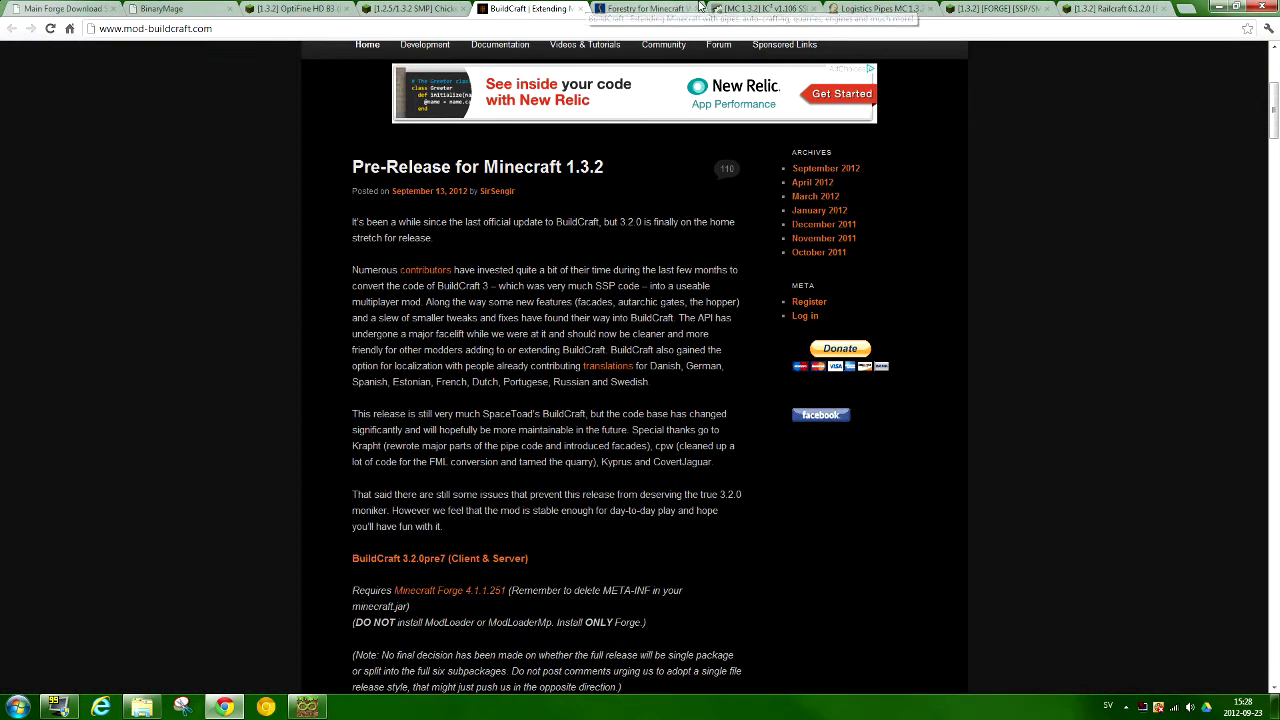
pyautogui.click(645, 8)
pyautogui.click(790, 9)
pyautogui.click(852, 12)
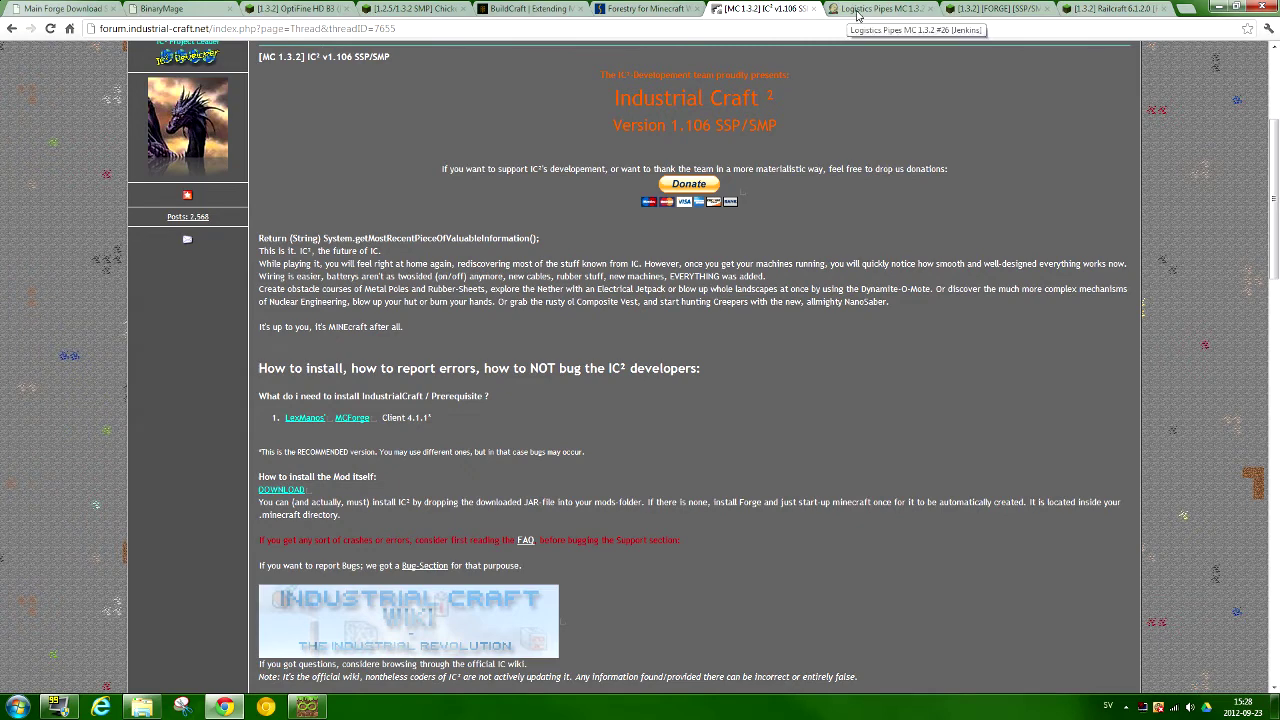
pyautogui.click(1000, 10)
pyautogui.click(1088, 10)
# Switch to the file explorer and examine the downloaded mod files in the mods folder.
pyautogui.click(142, 707)
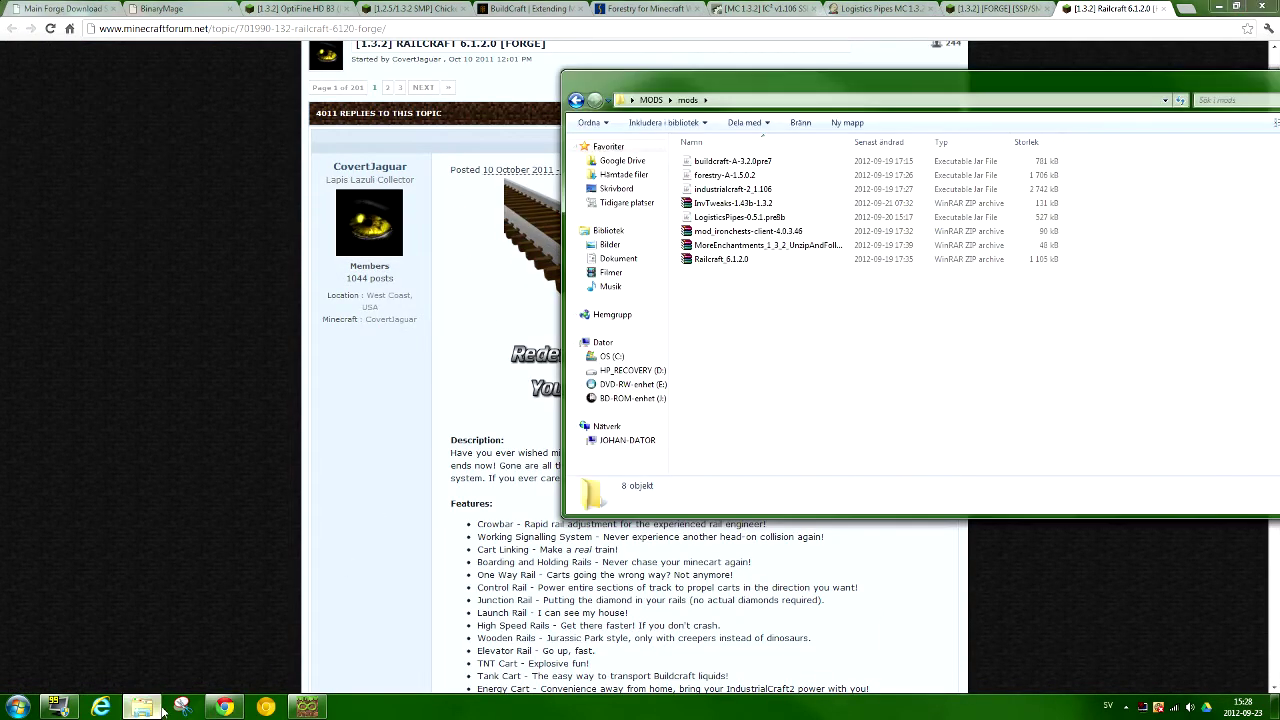
pyautogui.moveTo(708, 378); pyautogui.dragTo(751, 323)
pyautogui.click(733, 203)
pyautogui.click(797, 353)
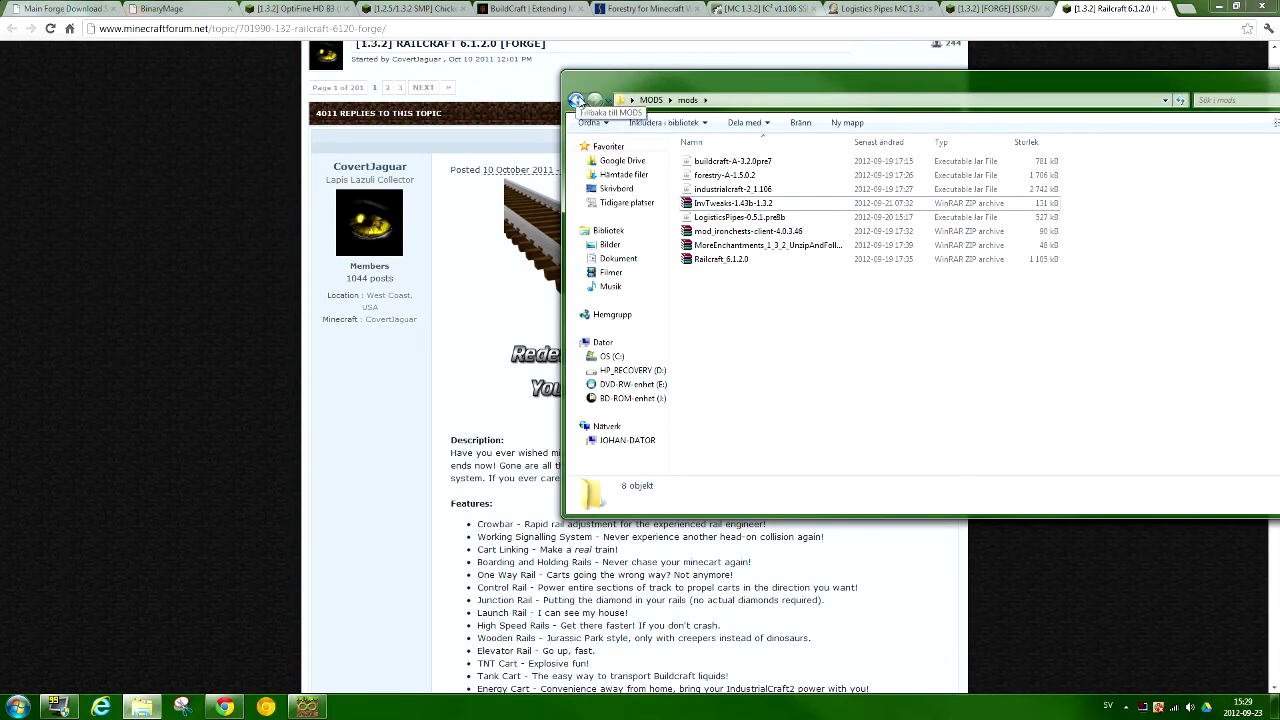
# Go up to the parent MODS folder and point out the CodeChickenCore 0.6.0 and NotEnoughItems 1.4.0.0 files.
pyautogui.click(576, 101)
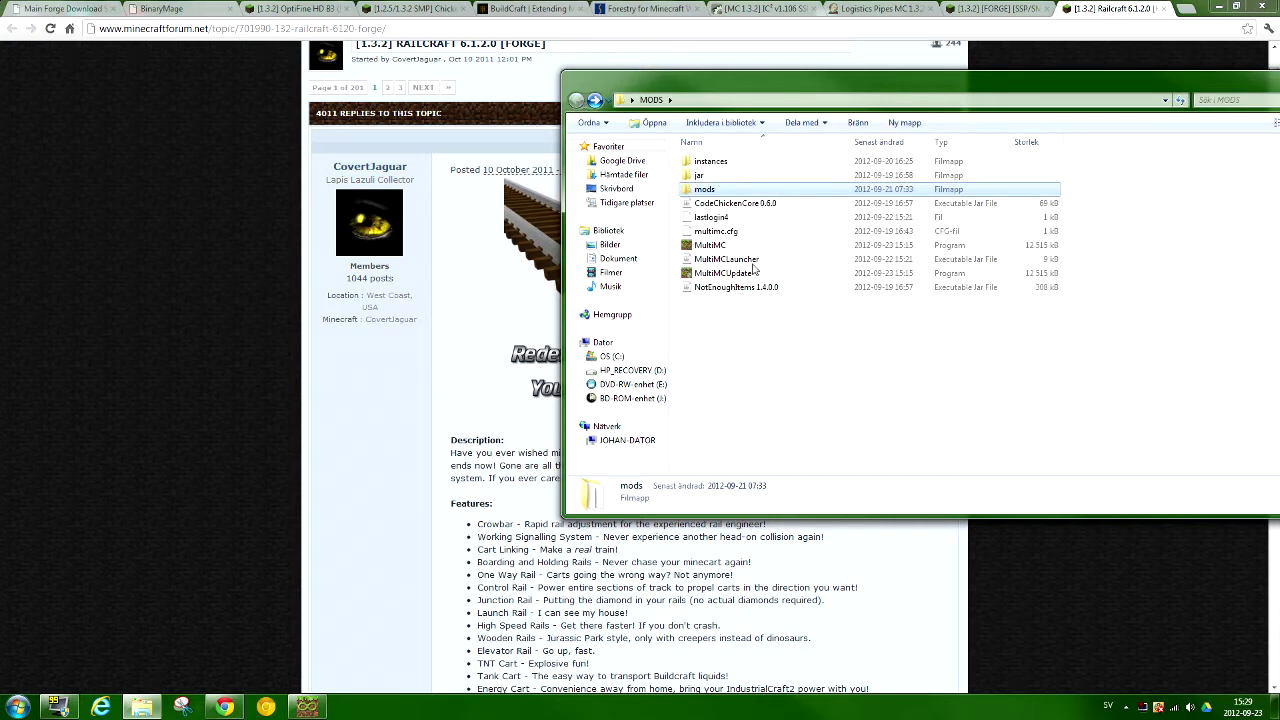
pyautogui.click(728, 205)
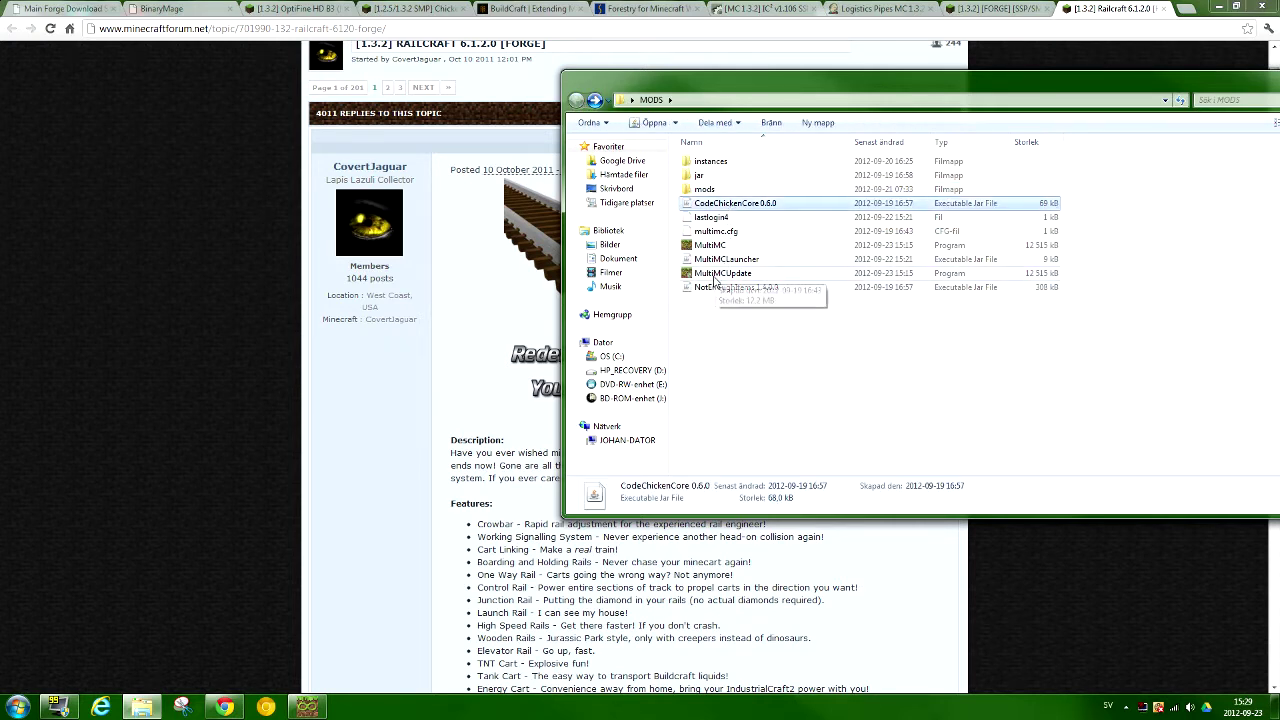
pyautogui.click(712, 288)
pyautogui.click(706, 328)
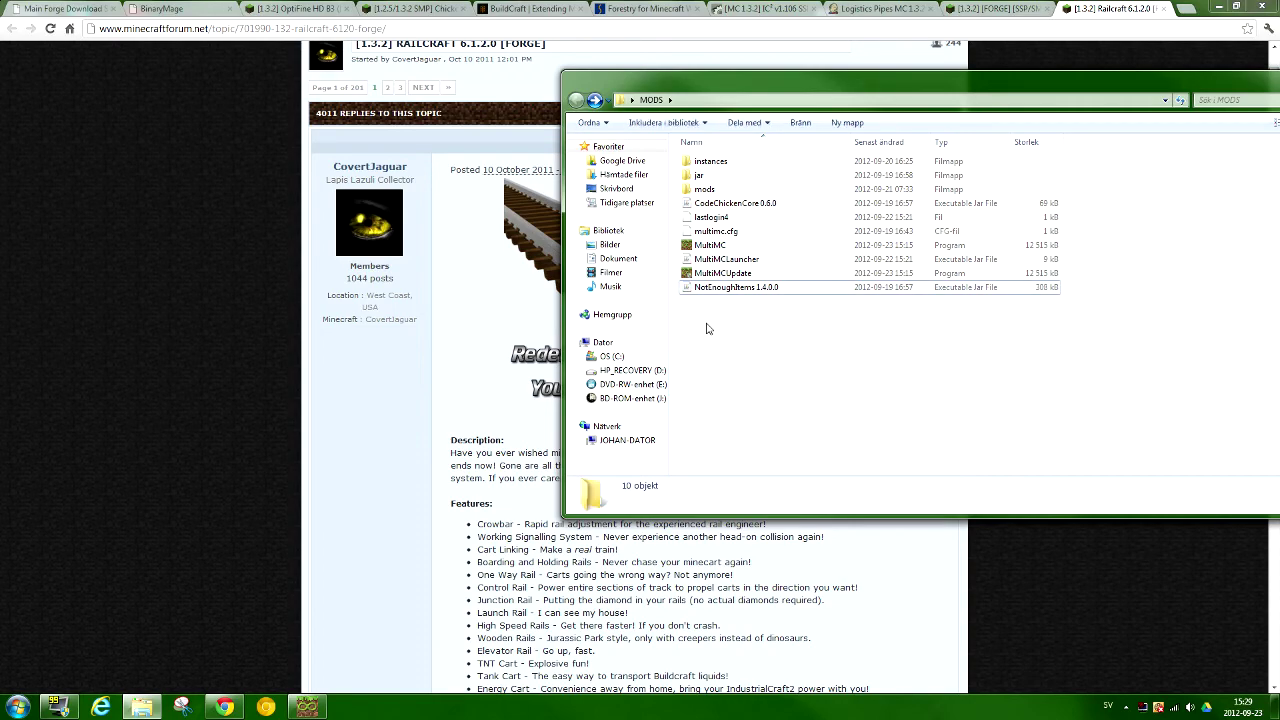
pyautogui.click(723, 206)
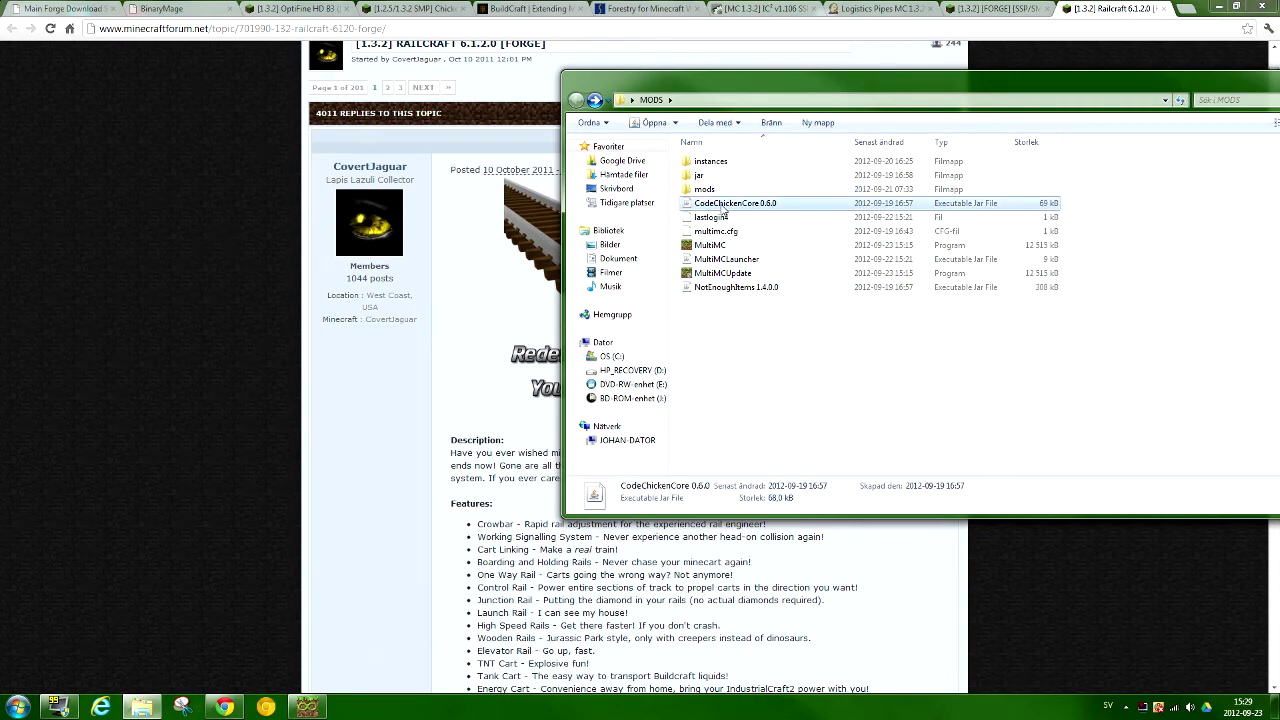
pyautogui.click(775, 368)
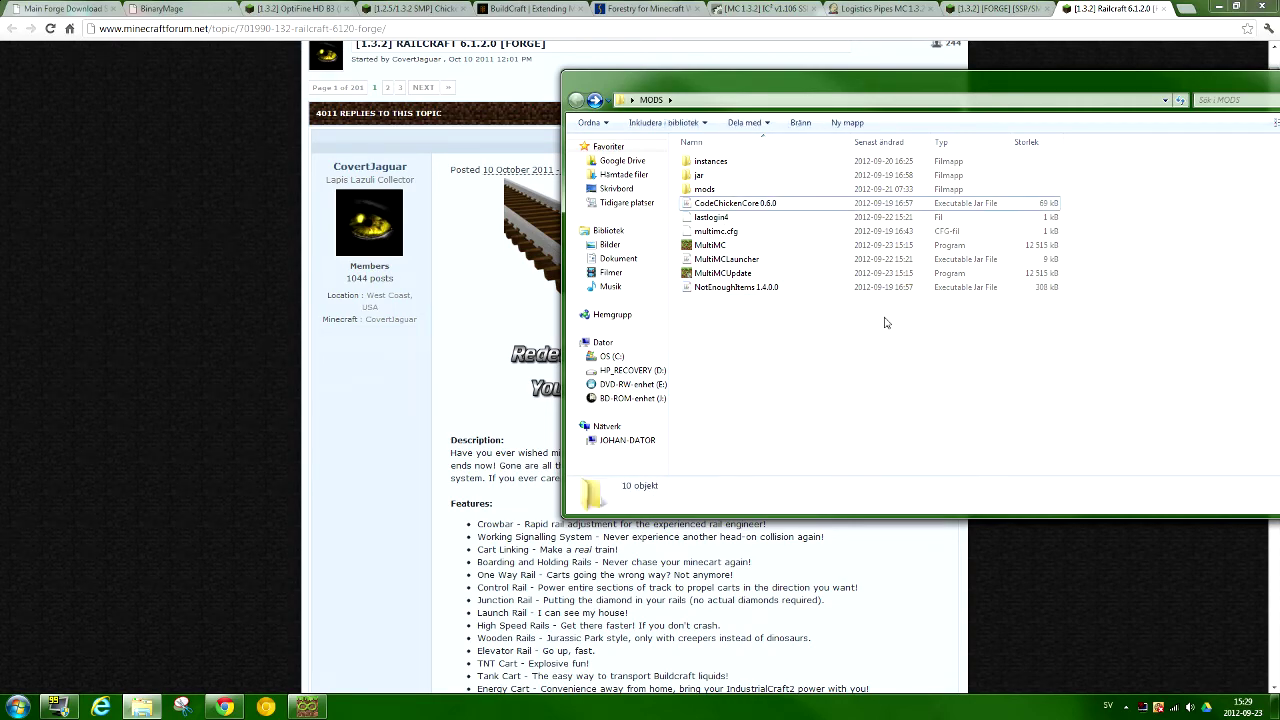
# Minimize the browser, reposition the MODS folder window on the desktop, and switch to MultiMC, placing its window beside the file list.
pyautogui.click(1218, 6)
pyautogui.moveTo(695, 86); pyautogui.dragTo(500, 63)
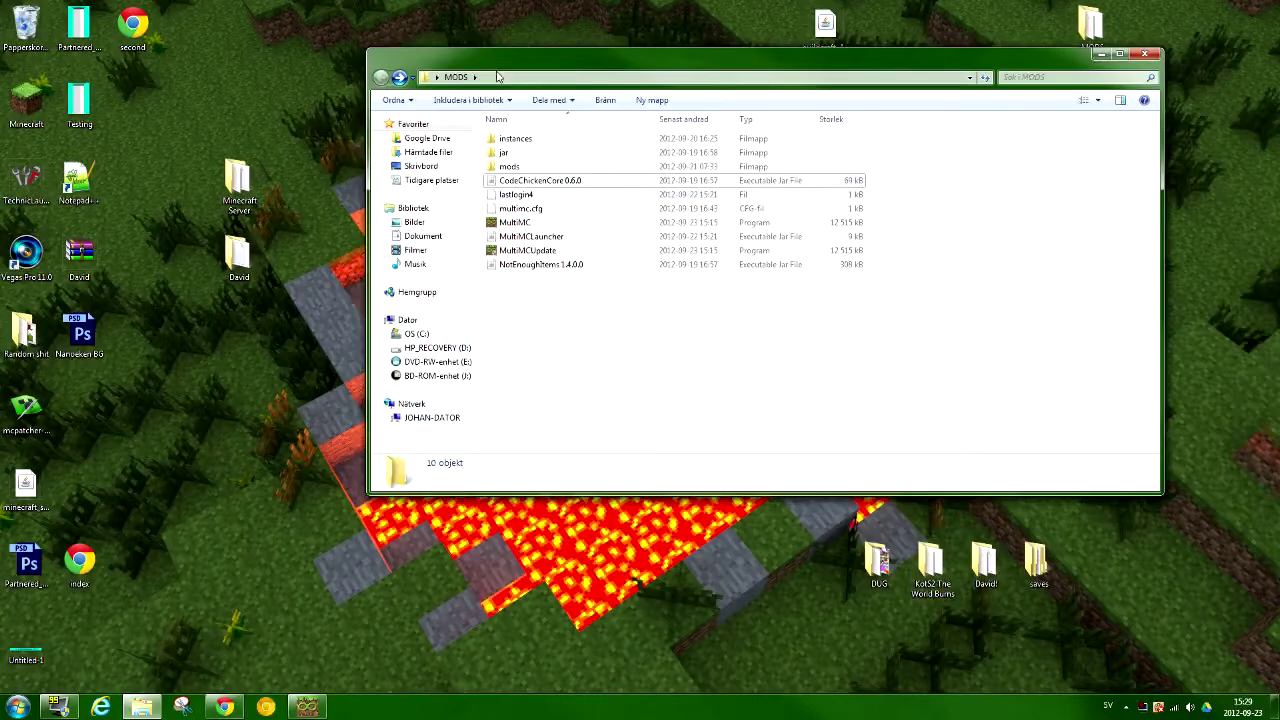
pyautogui.click(307, 706)
pyautogui.moveTo(452, 103); pyautogui.dragTo(836, 60)
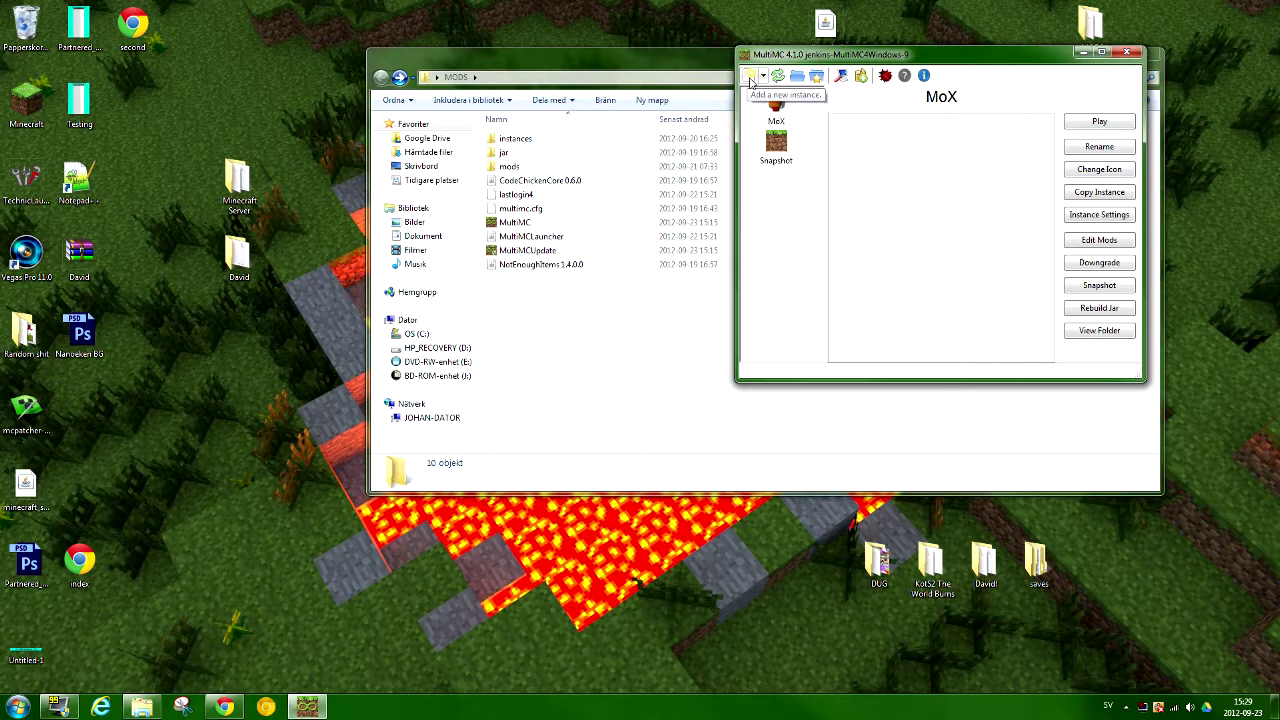
# Create a new MultiMC instance named Tutorial and select it.
pyautogui.click(750, 80)
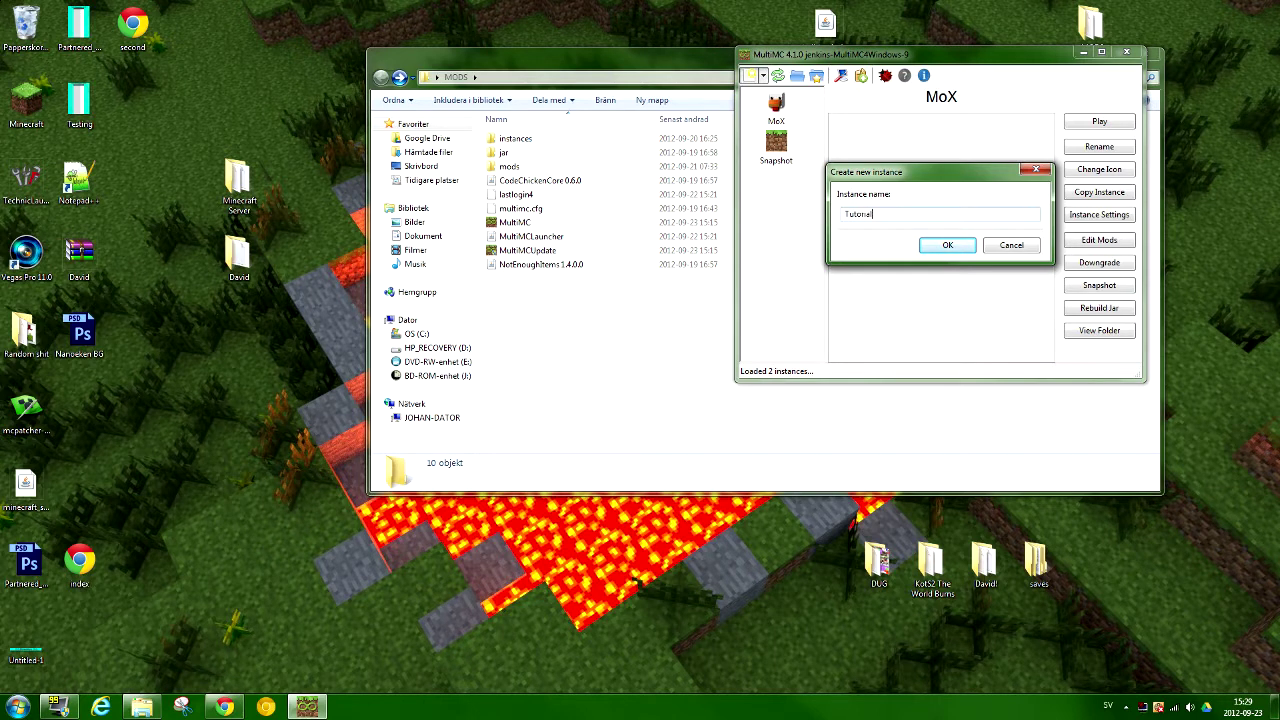
pyautogui.click(947, 245)
pyautogui.click(776, 186)
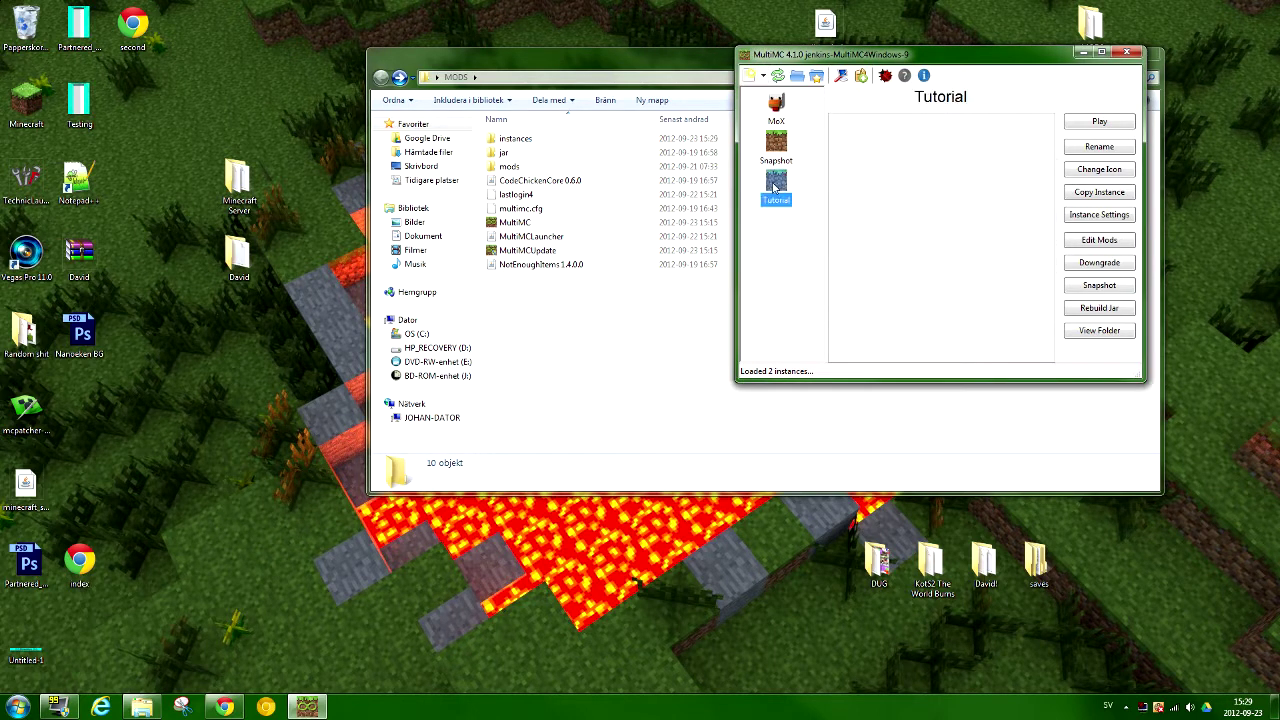
# Change the Tutorial instance's icon to the light blue block.
pyautogui.click(1100, 170)
pyautogui.click(817, 162)
pyautogui.doubleClick(815, 188)
# Open the mod editor for the Tutorial instance and look through its Jar Mods, Coremods Folder and Mods Folder lists.
pyautogui.click(1090, 245)
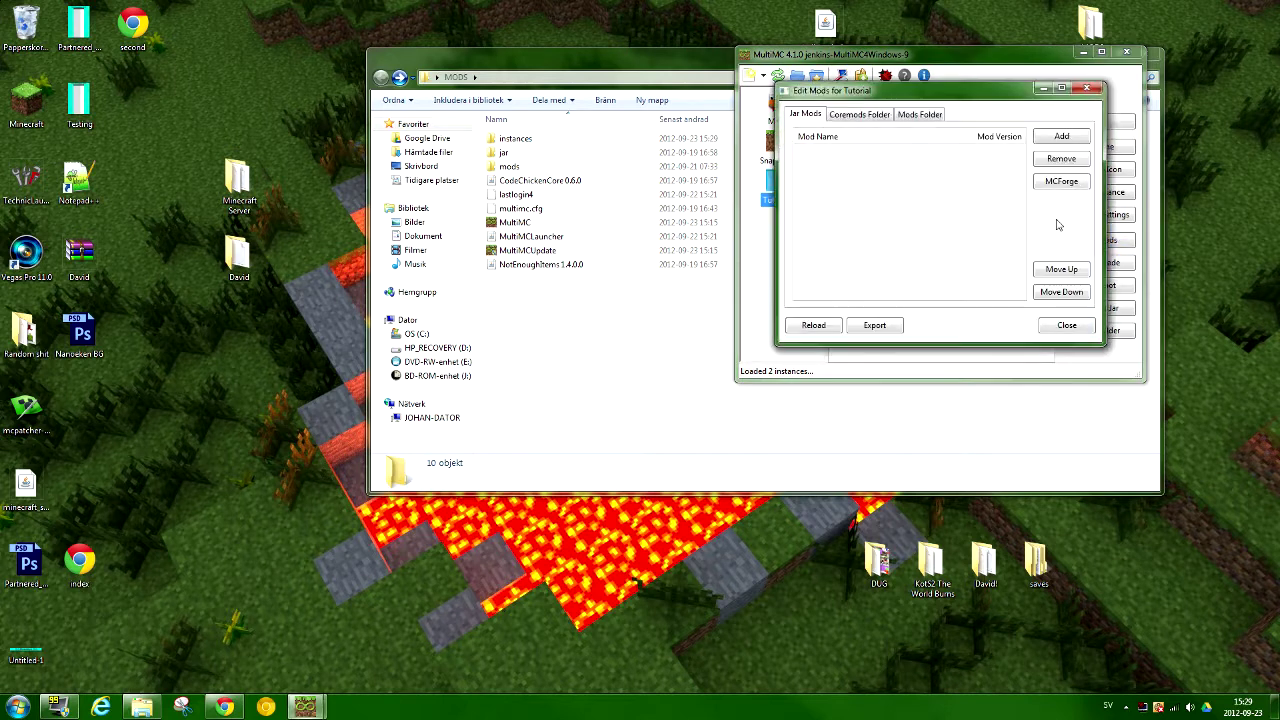
pyautogui.moveTo(860, 111); pyautogui.dragTo(888, 65)
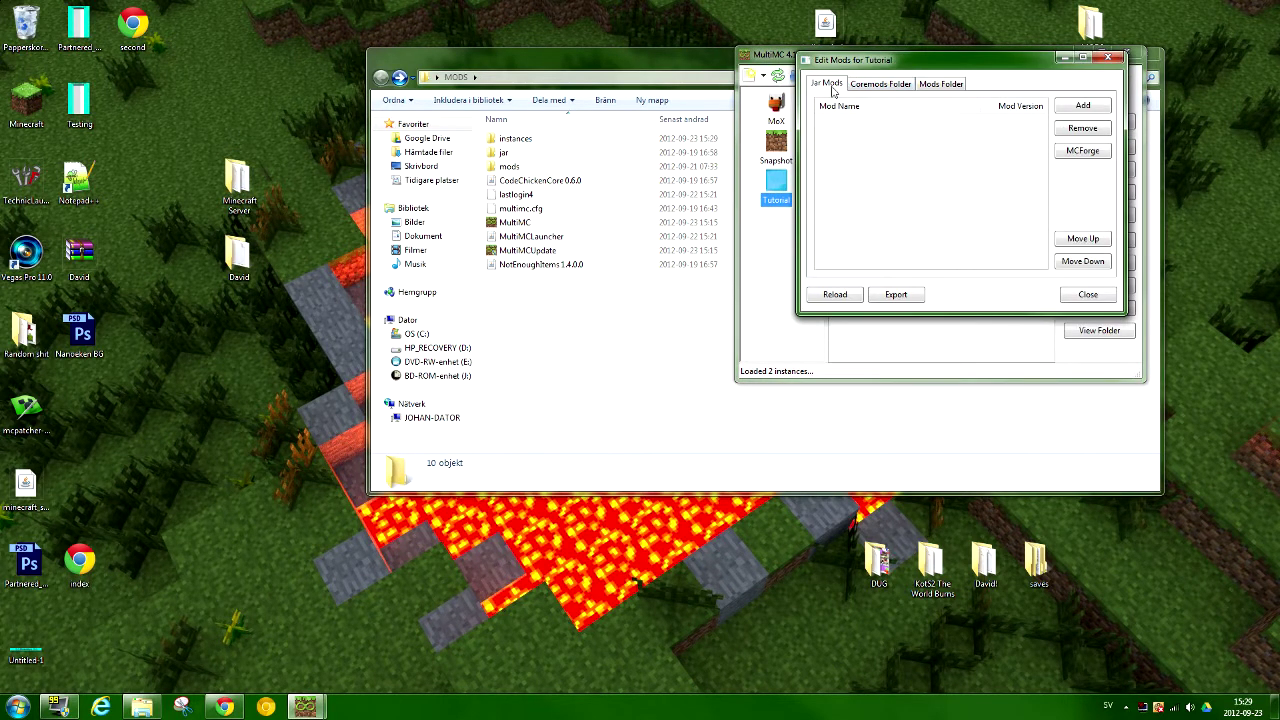
pyautogui.click(875, 86)
pyautogui.click(948, 86)
pyautogui.click(832, 86)
pyautogui.click(858, 88)
pyautogui.click(930, 88)
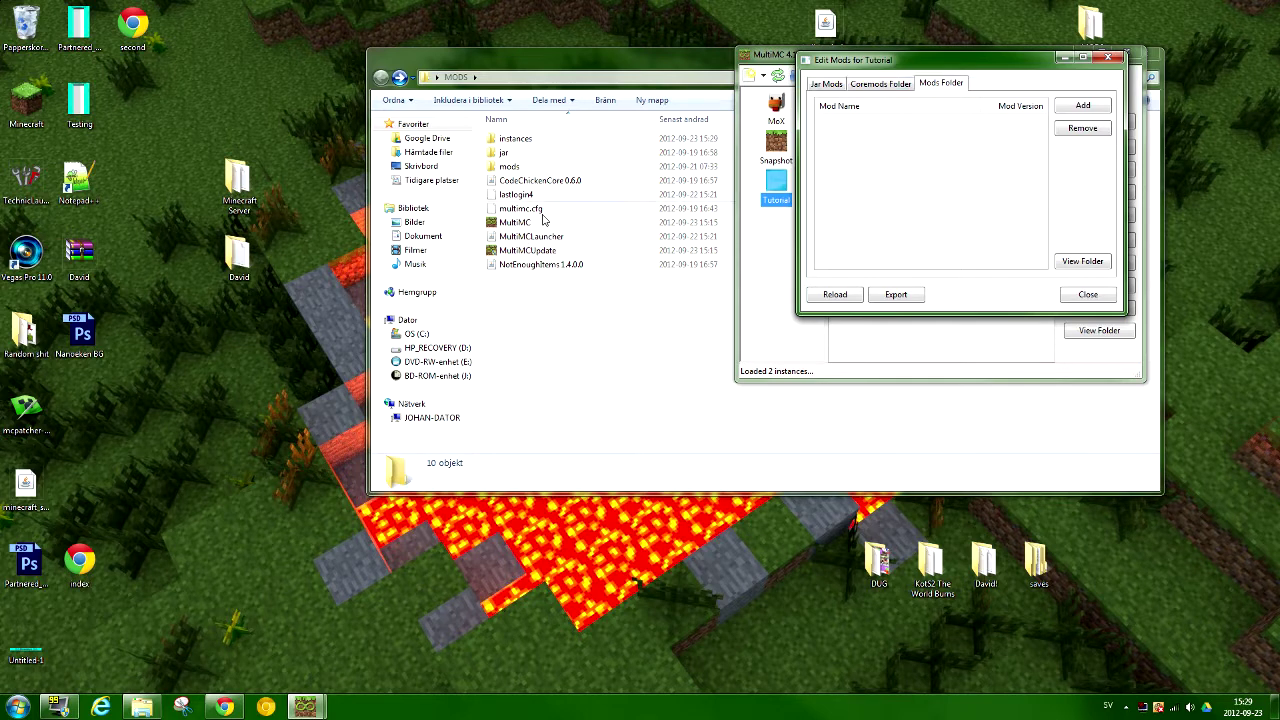
pyautogui.click(821, 88)
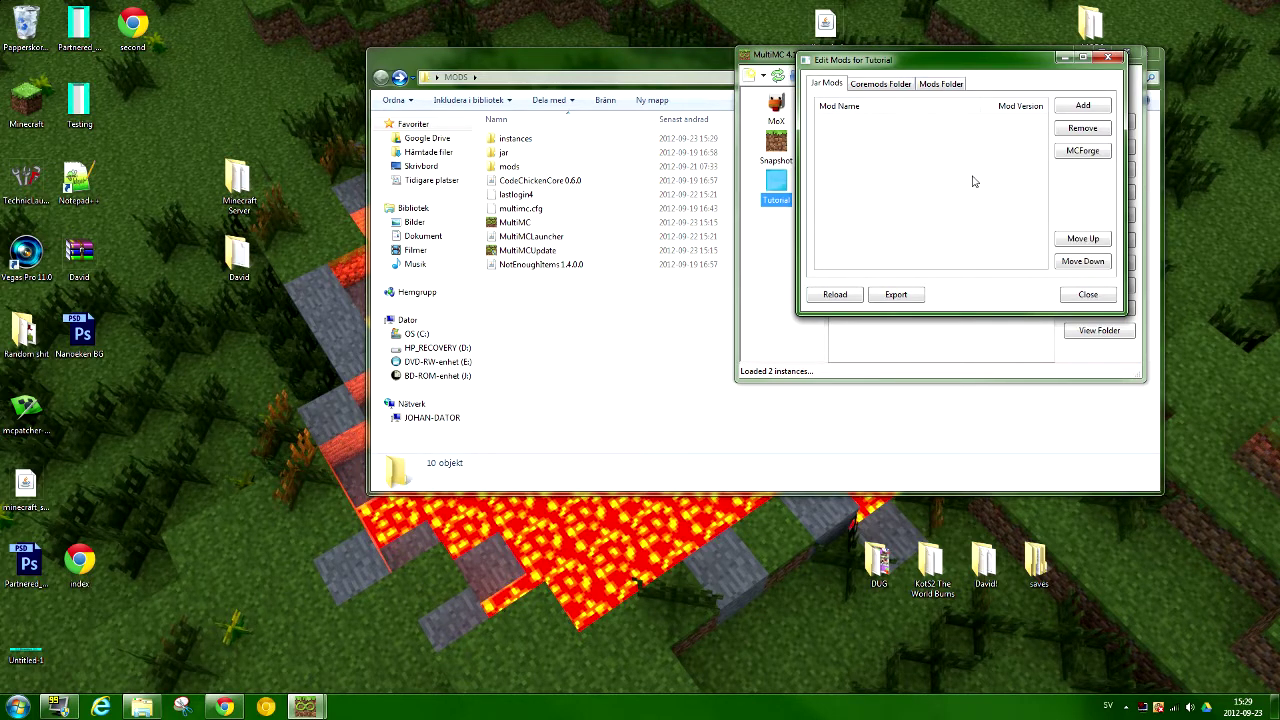
# Add minecraftforge-universal-4.1.2.269 from the jar folder to the Tutorial instance's jar mods.
pyautogui.click(1074, 106)
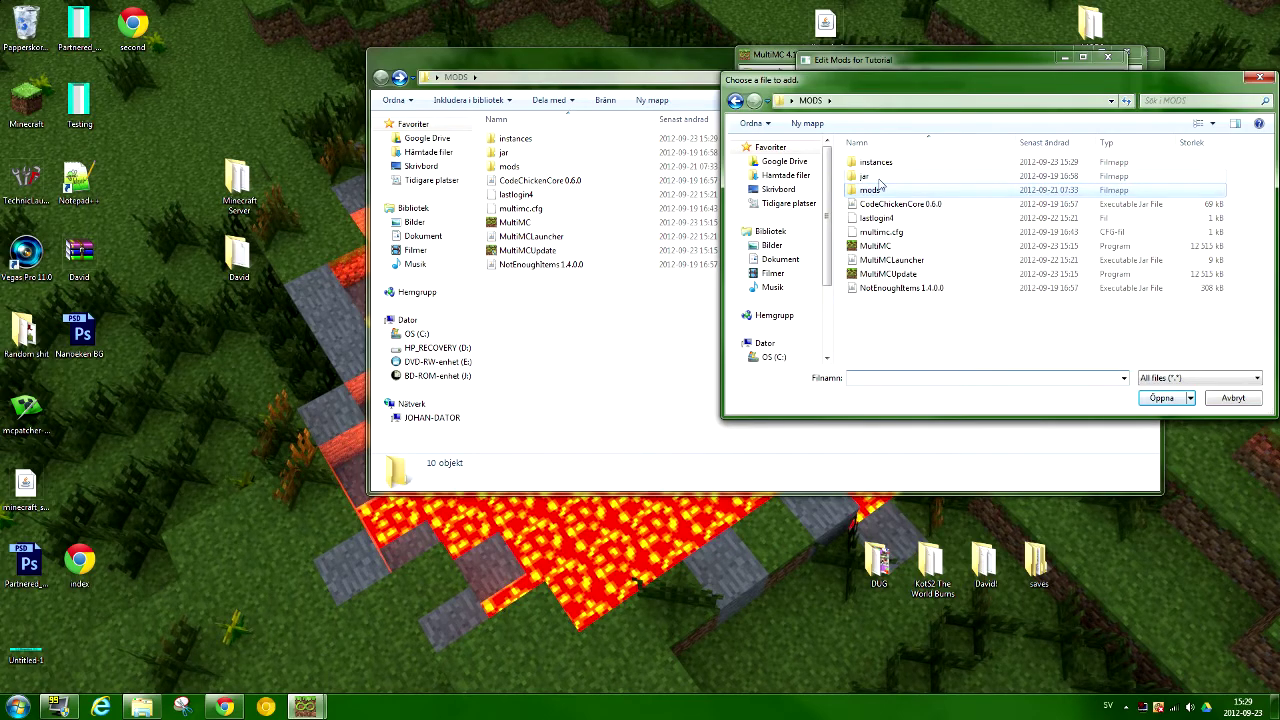
pyautogui.doubleClick(880, 176)
pyautogui.click(890, 163)
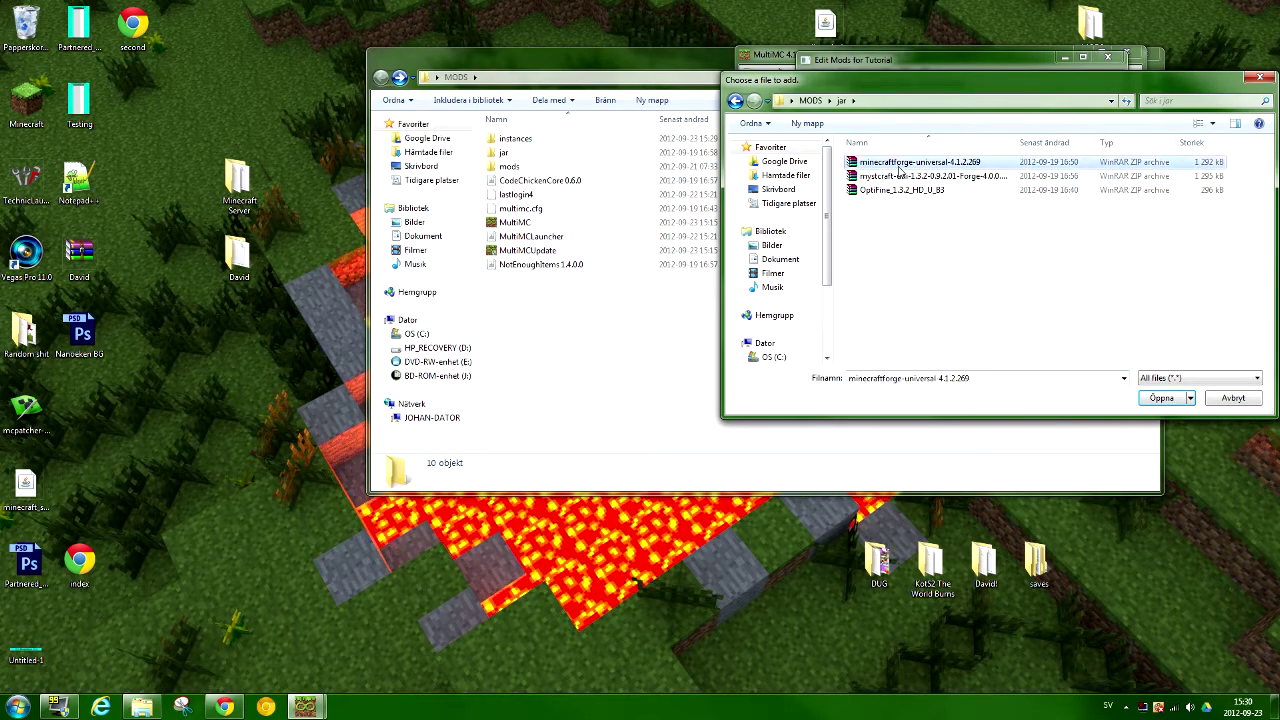
pyautogui.doubleClick(900, 167)
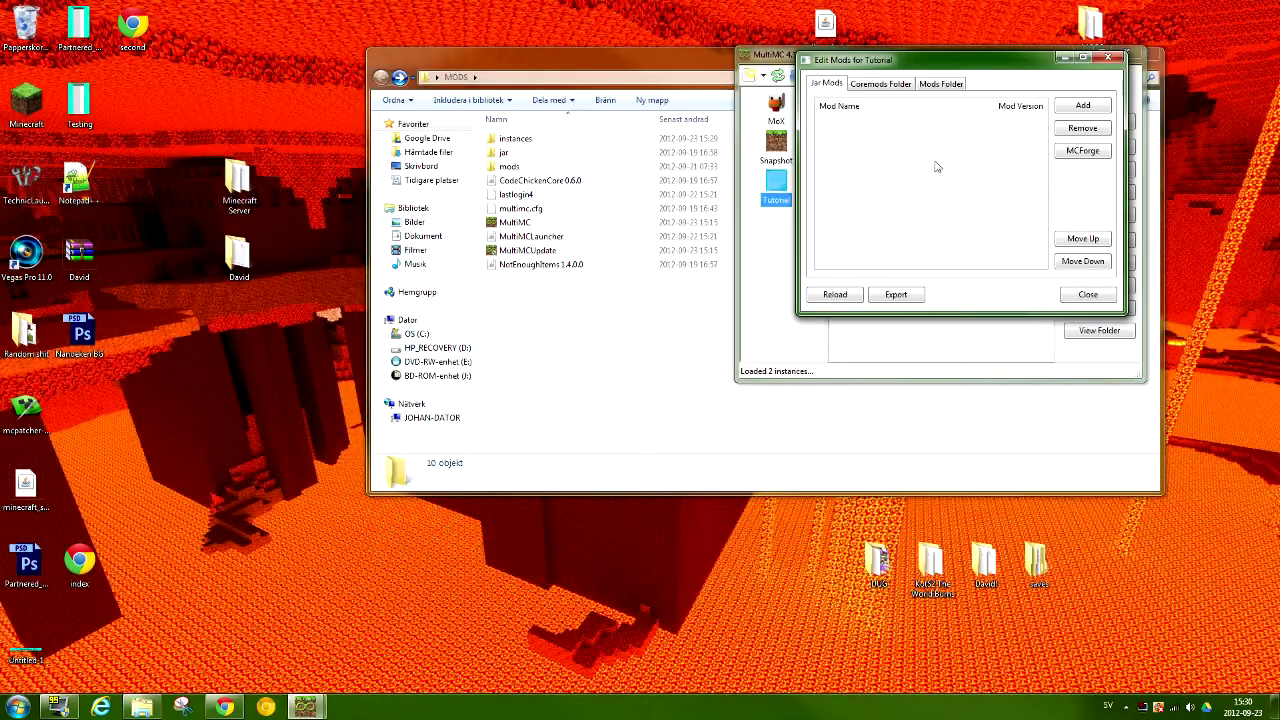
# Add the Mystcraft archive from the jar folder to the Tutorial instance's jar mods.
pyautogui.click(1072, 106)
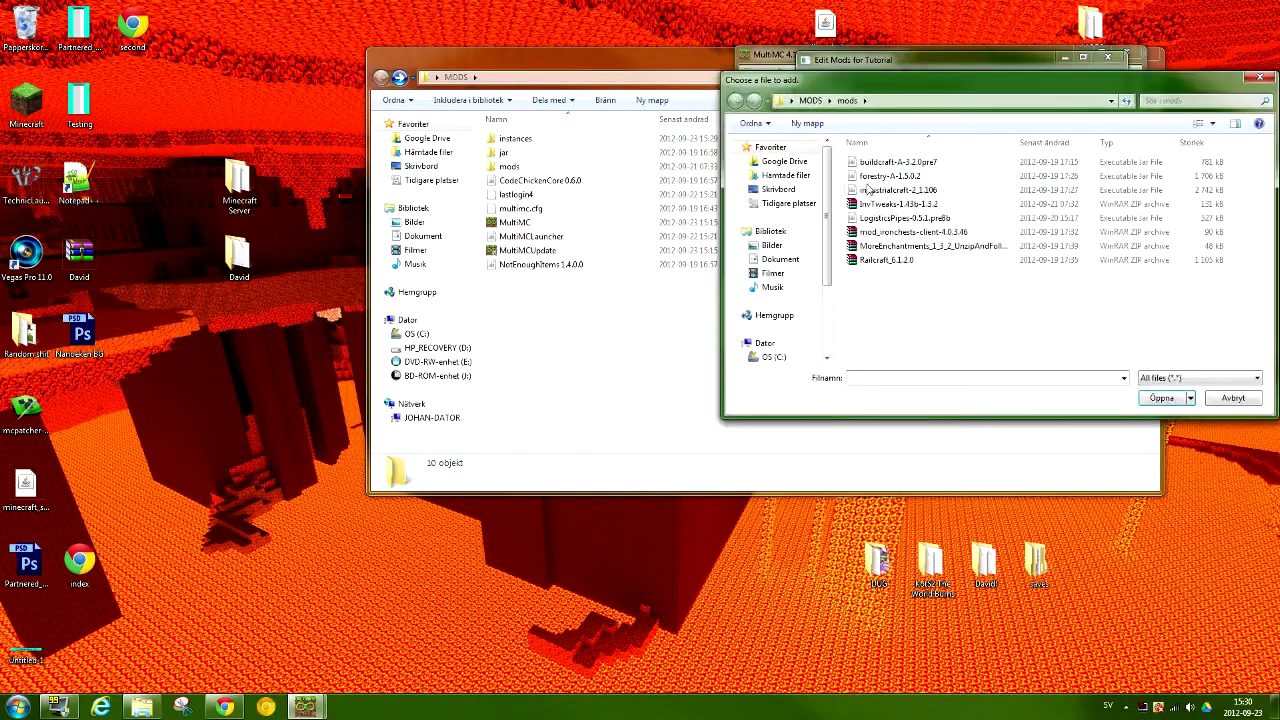
pyautogui.click(810, 100)
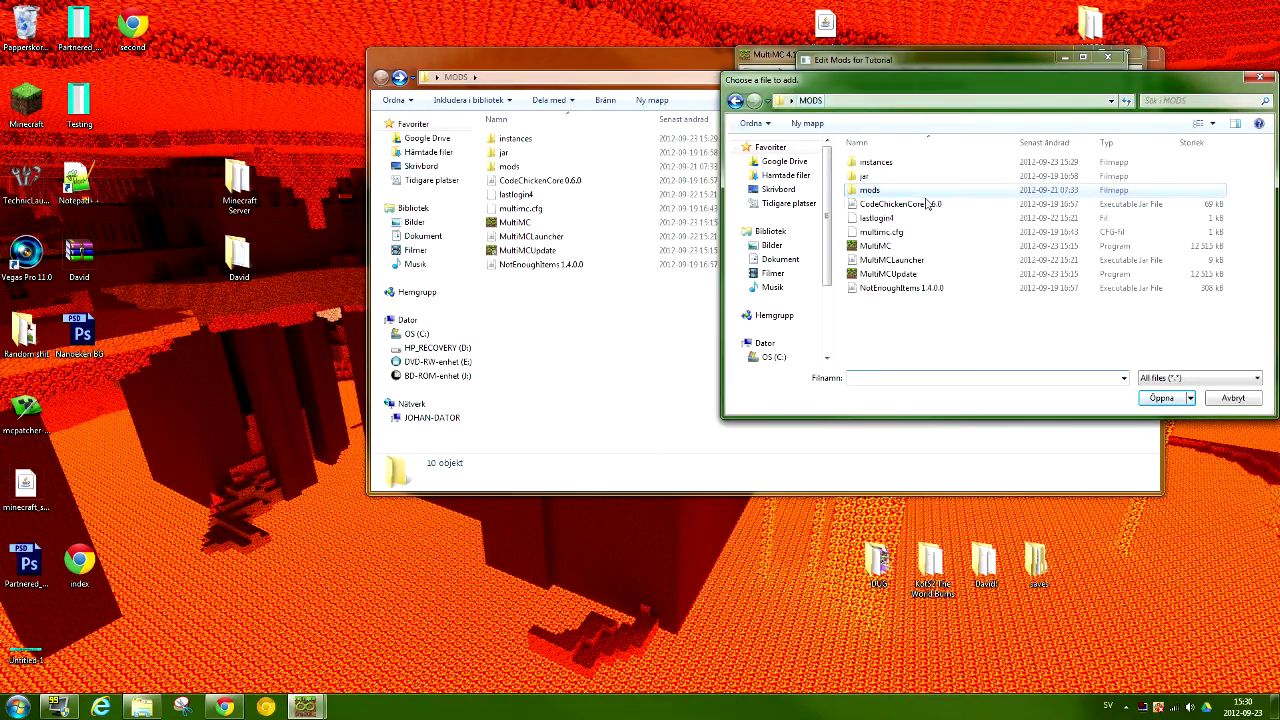
pyautogui.doubleClick(878, 176)
pyautogui.doubleClick(893, 177)
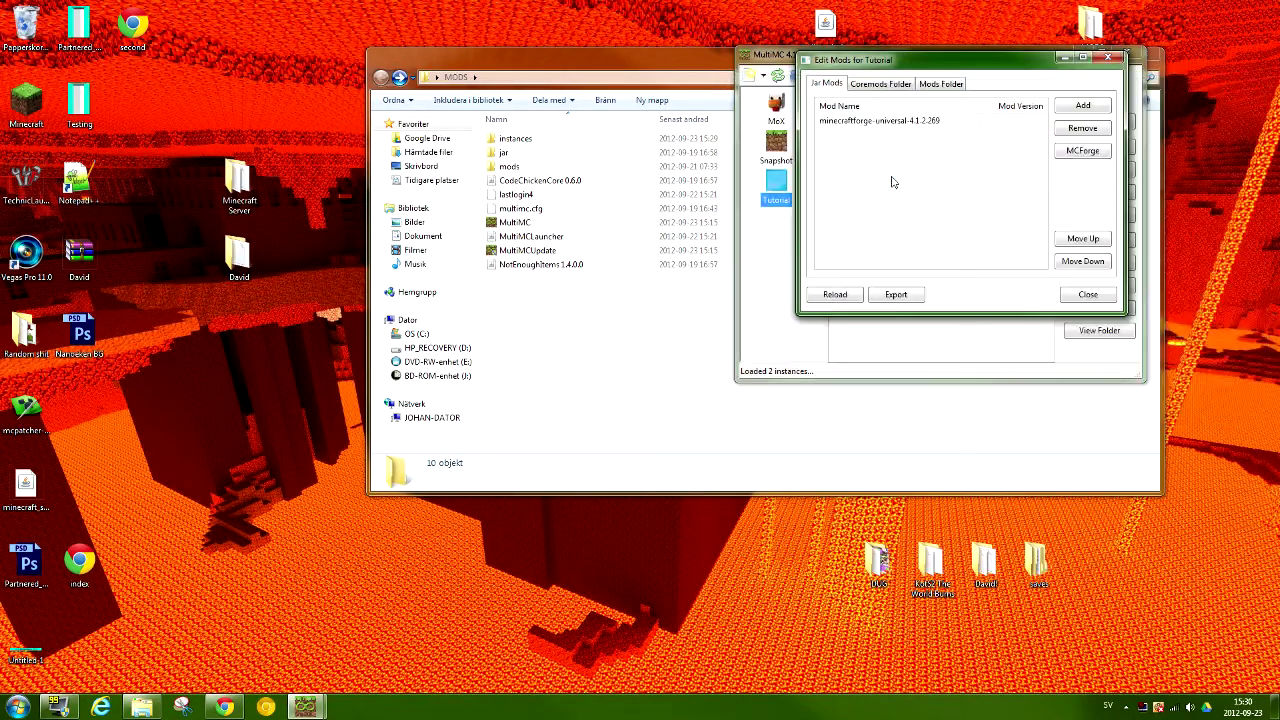
# Add OptiFine_1.3.2_HD_U_B3 from the jar folder to the jar mods and close the mod editor.
pyautogui.click(1072, 106)
pyautogui.click(810, 100)
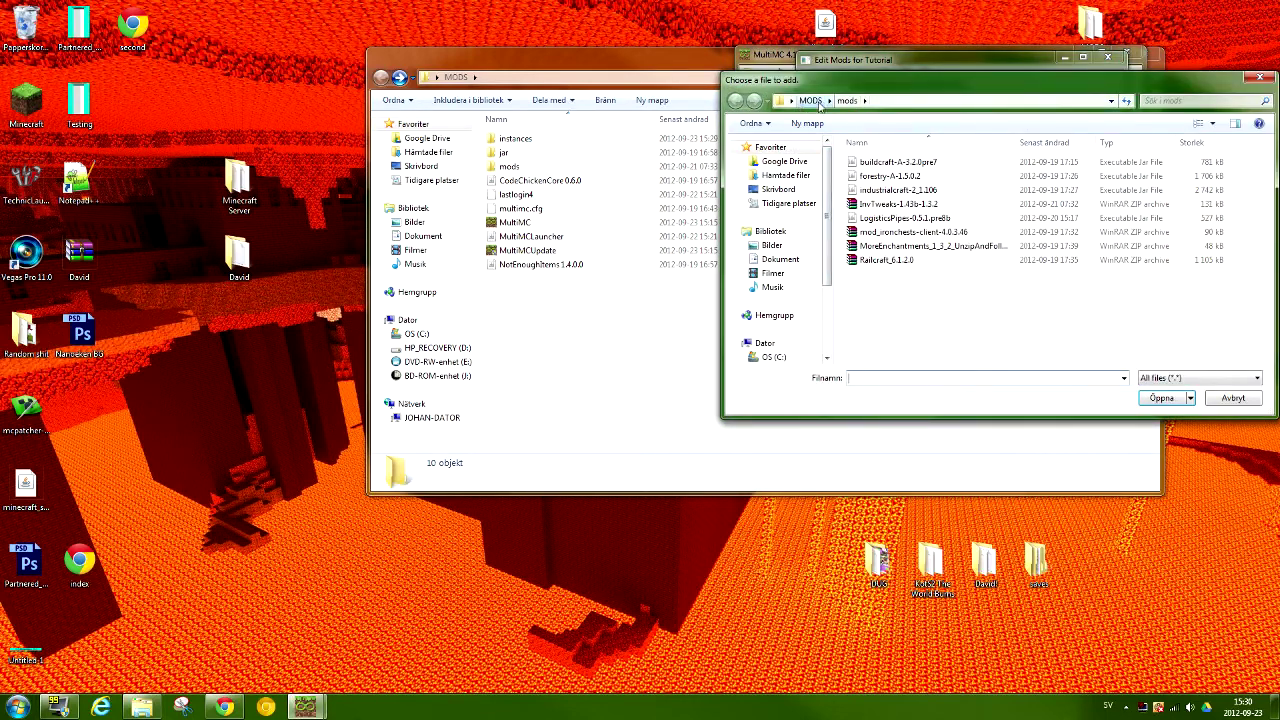
pyautogui.doubleClick(880, 176)
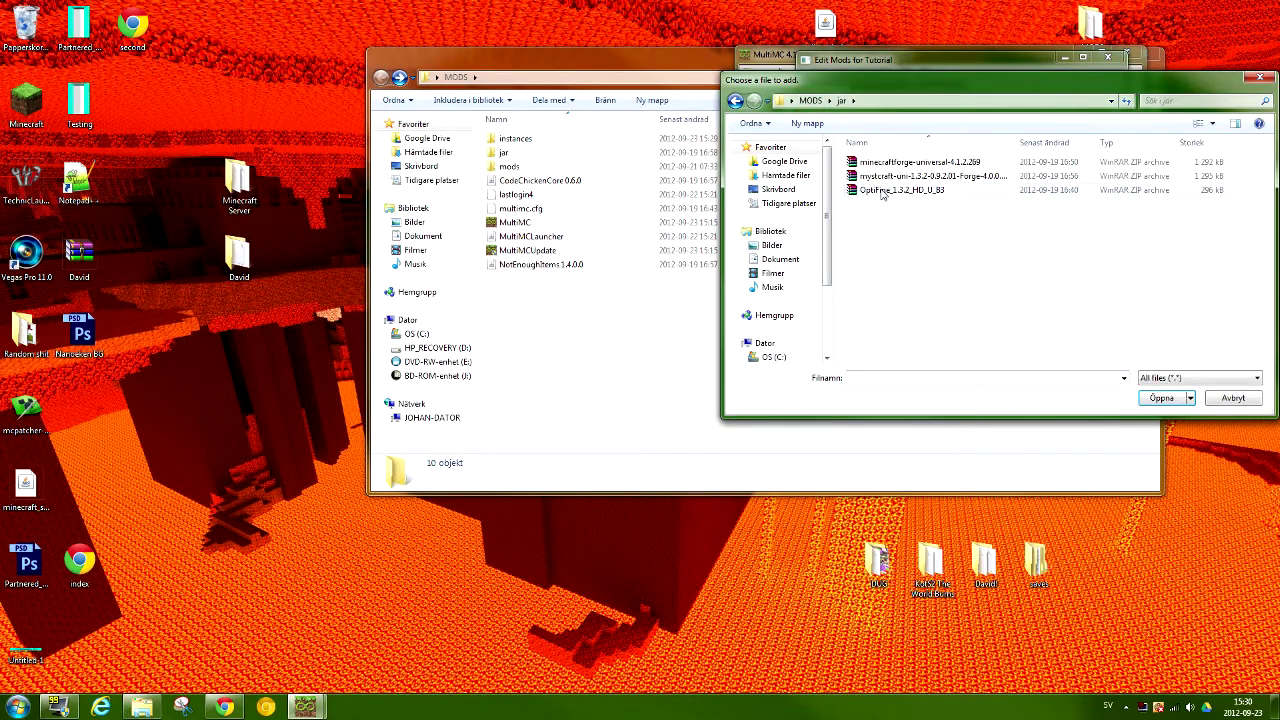
pyautogui.doubleClick(882, 190)
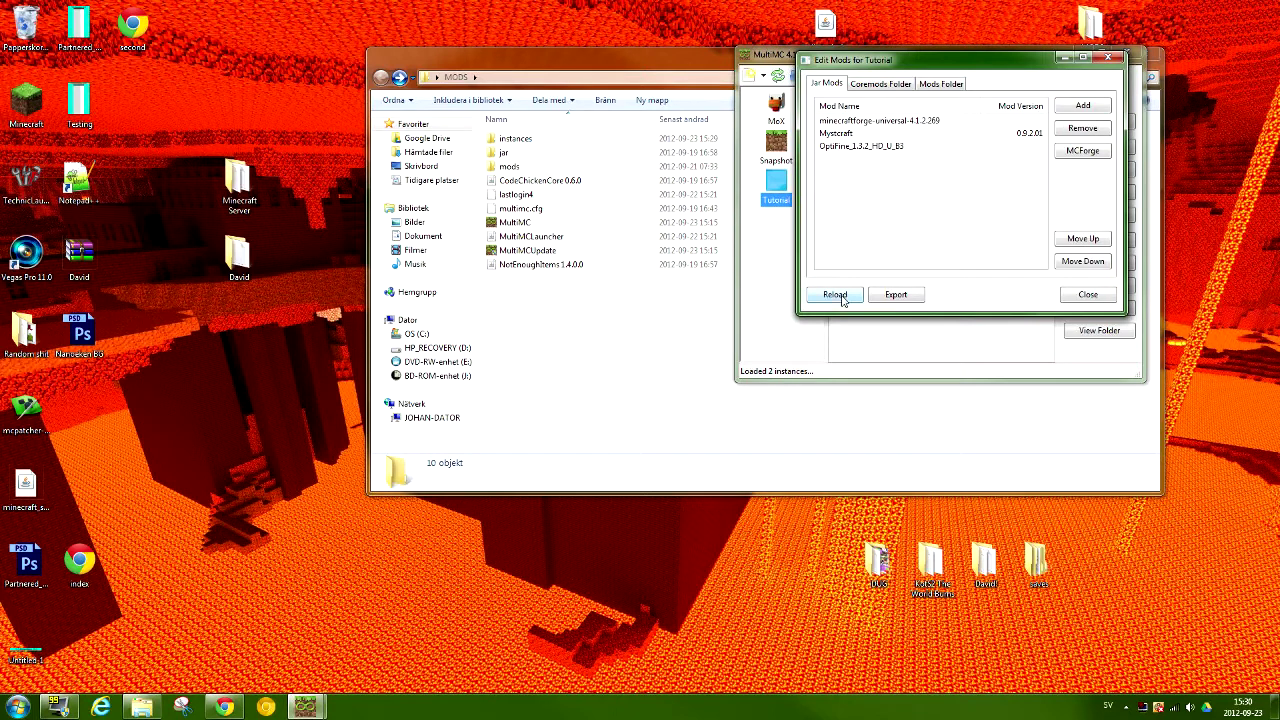
pyautogui.click(1087, 294)
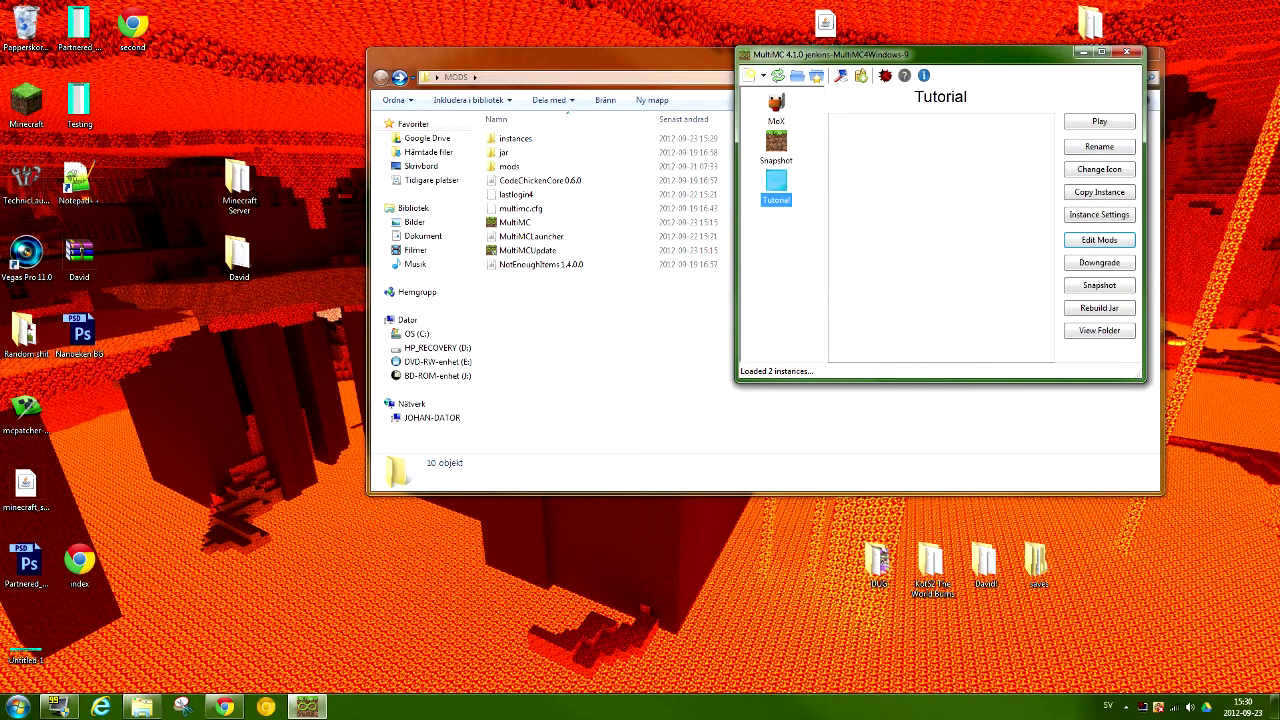
# Launch the Tutorial instance, logging in with the remembered account details.
pyautogui.click(1099, 121)
pyautogui.click(970, 260)
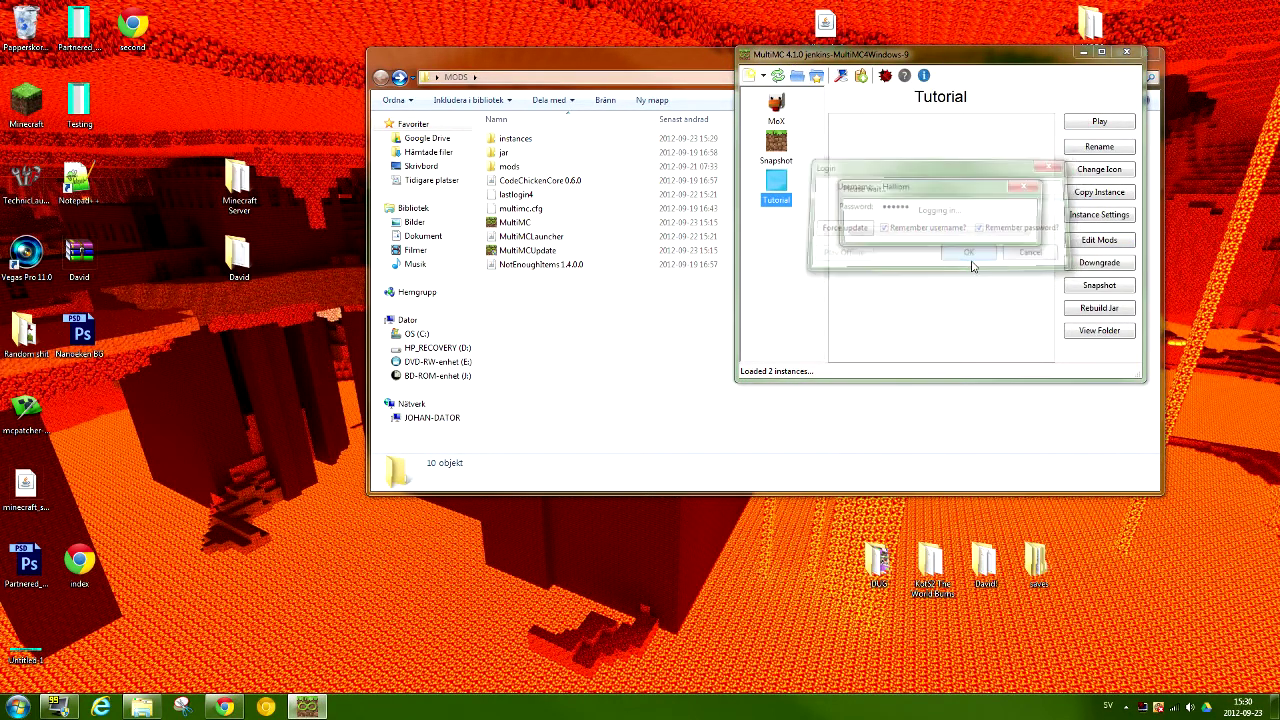
pyautogui.moveTo(895, 191); pyautogui.dragTo(726, 171)
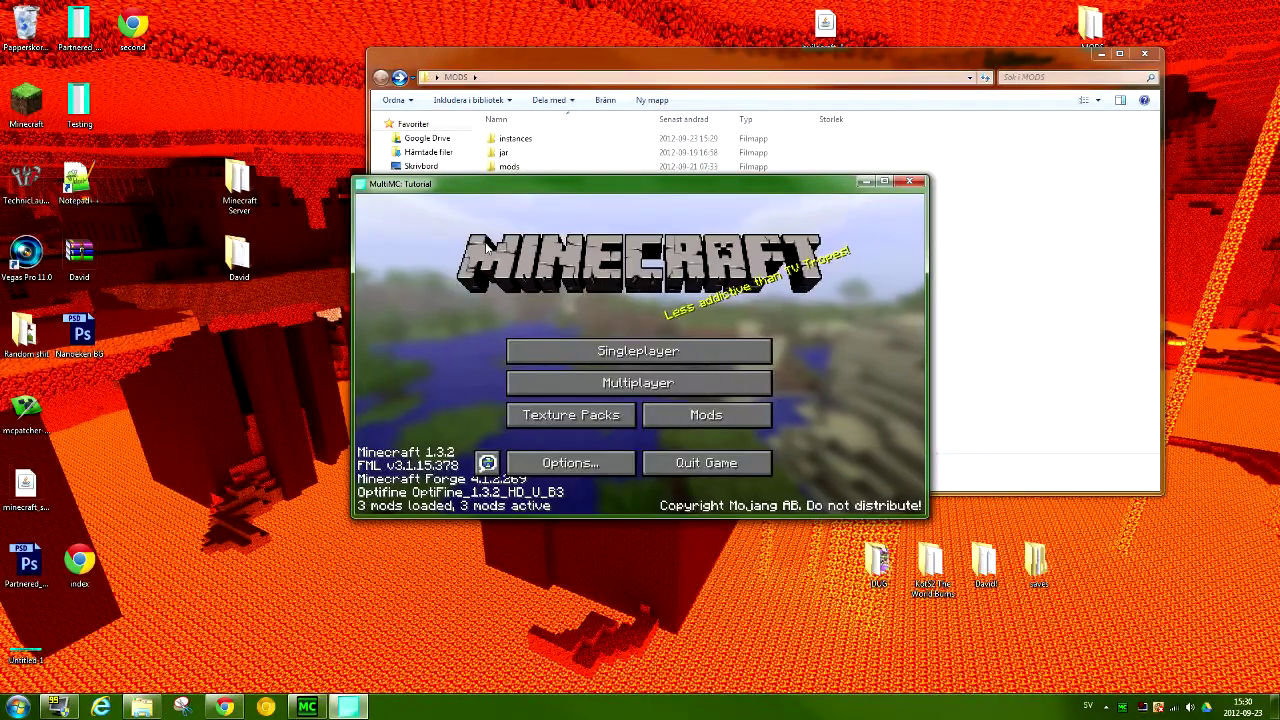
# Create a new singleplayer world with the default settings and walk forward in it.
pyautogui.click(595, 355)
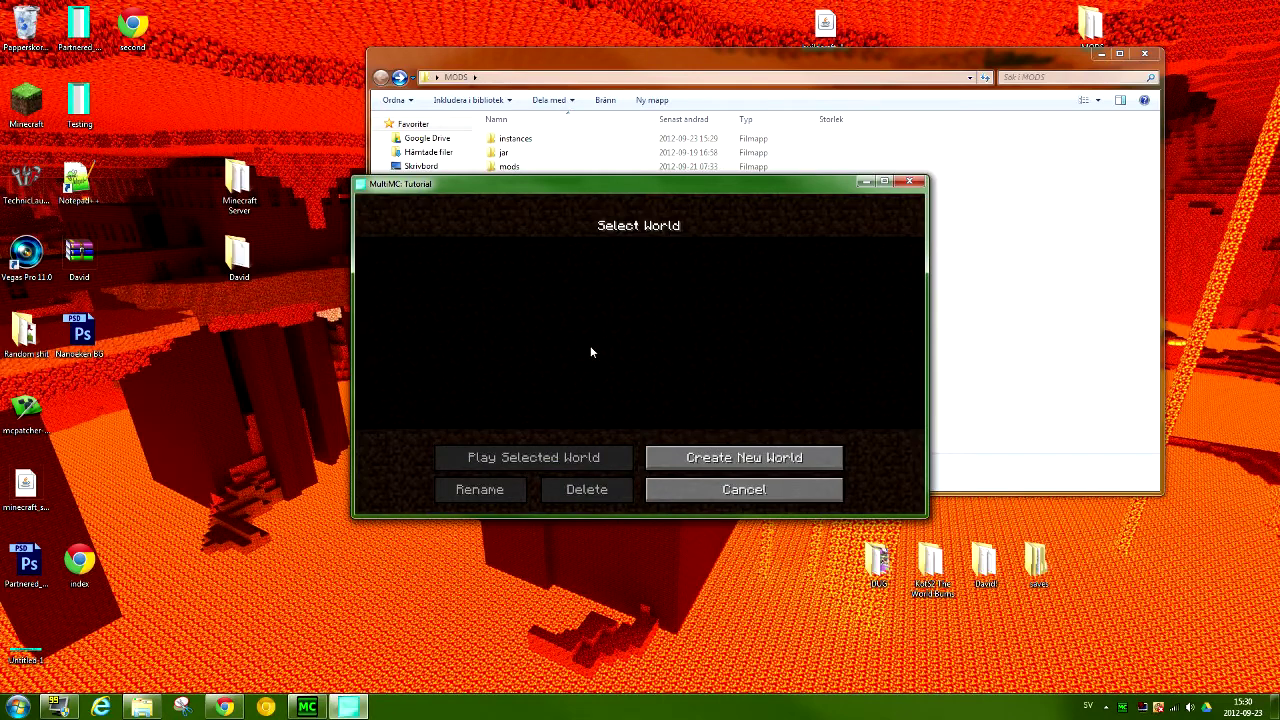
pyautogui.click(704, 452)
pyautogui.click(531, 484)
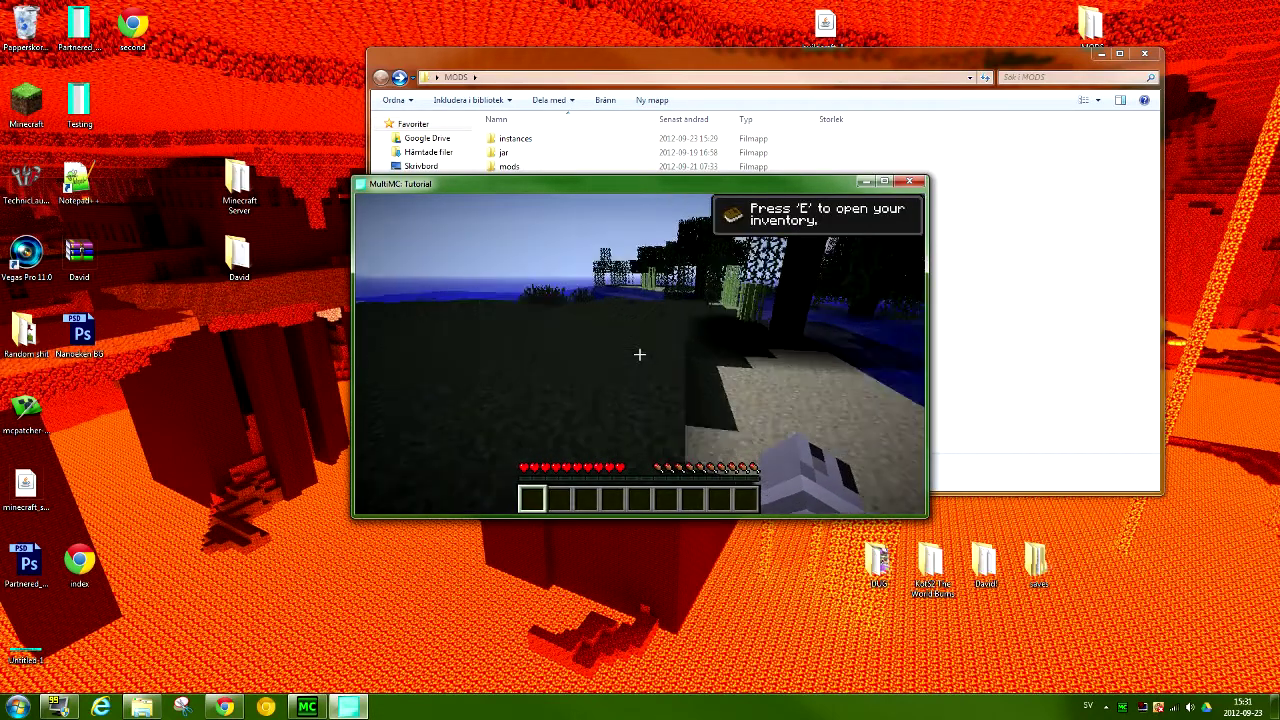
pyautogui.press('w')
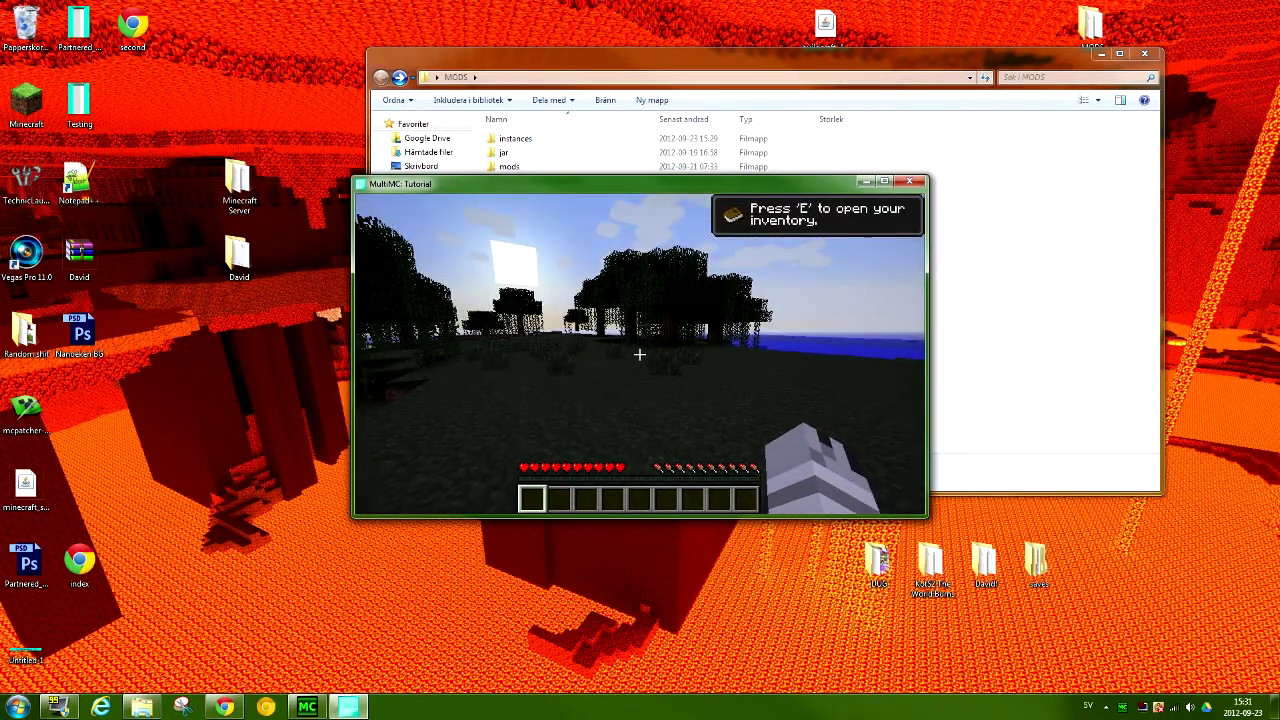
# Rebind the Inventory control to B in the game options, then save and quit the world to the title screen.
pyautogui.press('Escape')
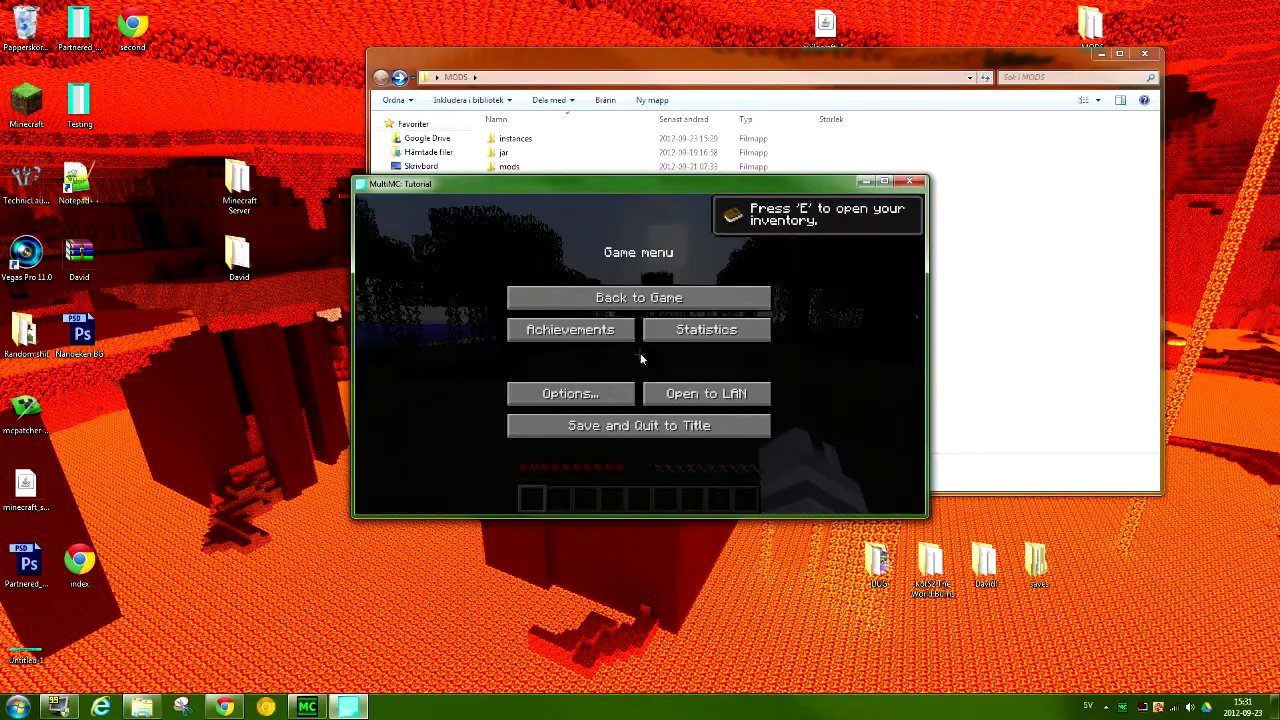
pyautogui.click(612, 393)
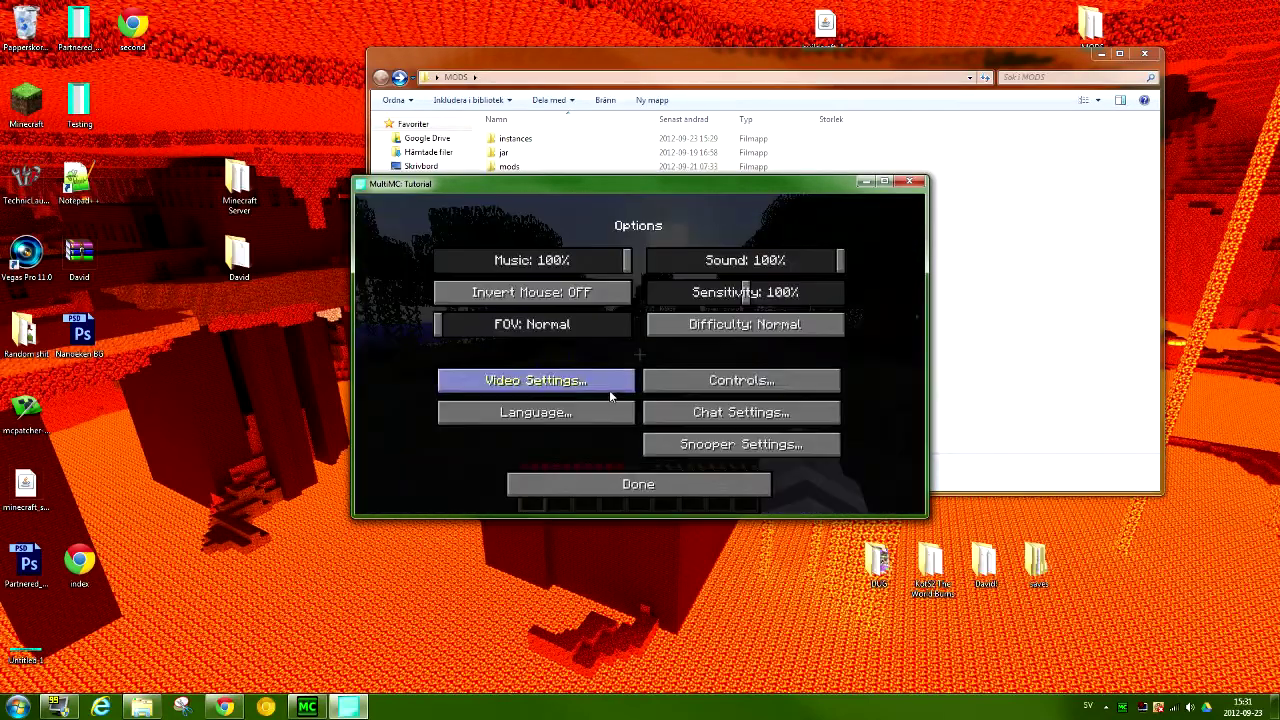
pyautogui.click(706, 381)
pyautogui.scroll(-5, 700, 335)
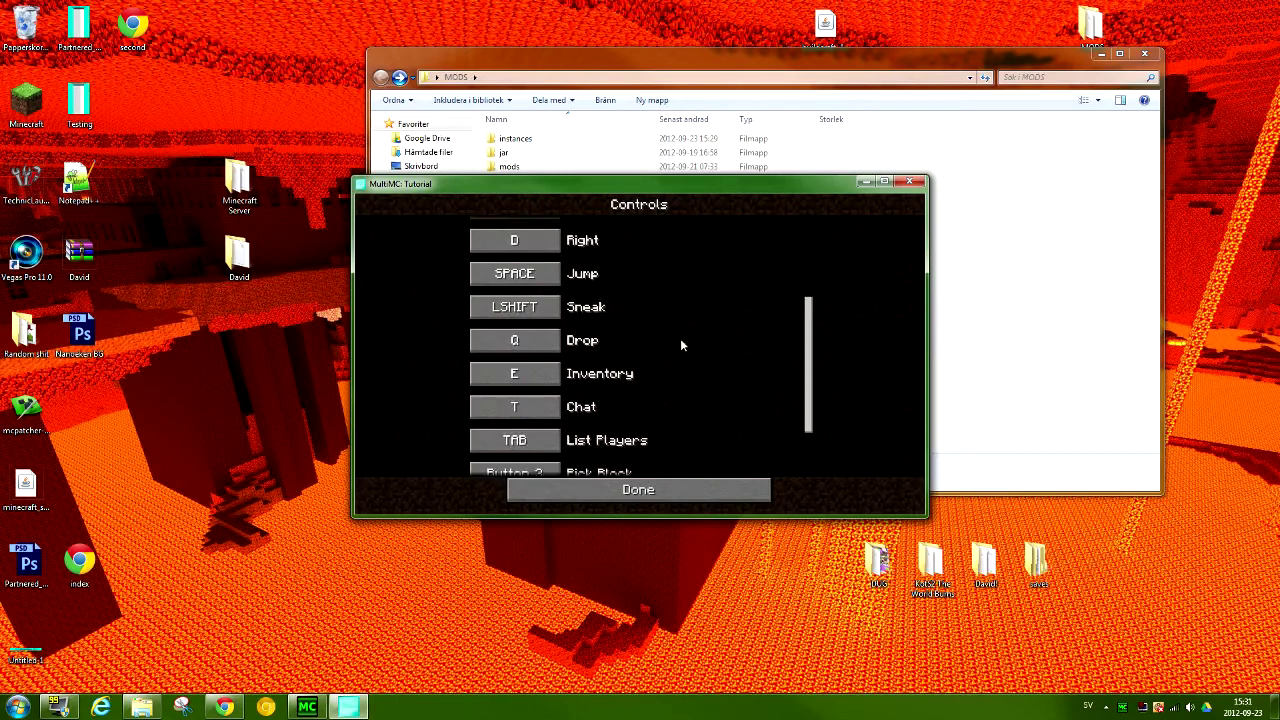
pyautogui.click(520, 357)
pyautogui.press('b')
pyautogui.click(655, 489)
pyautogui.click(657, 492)
pyautogui.press('Escape')
pyautogui.press('w')
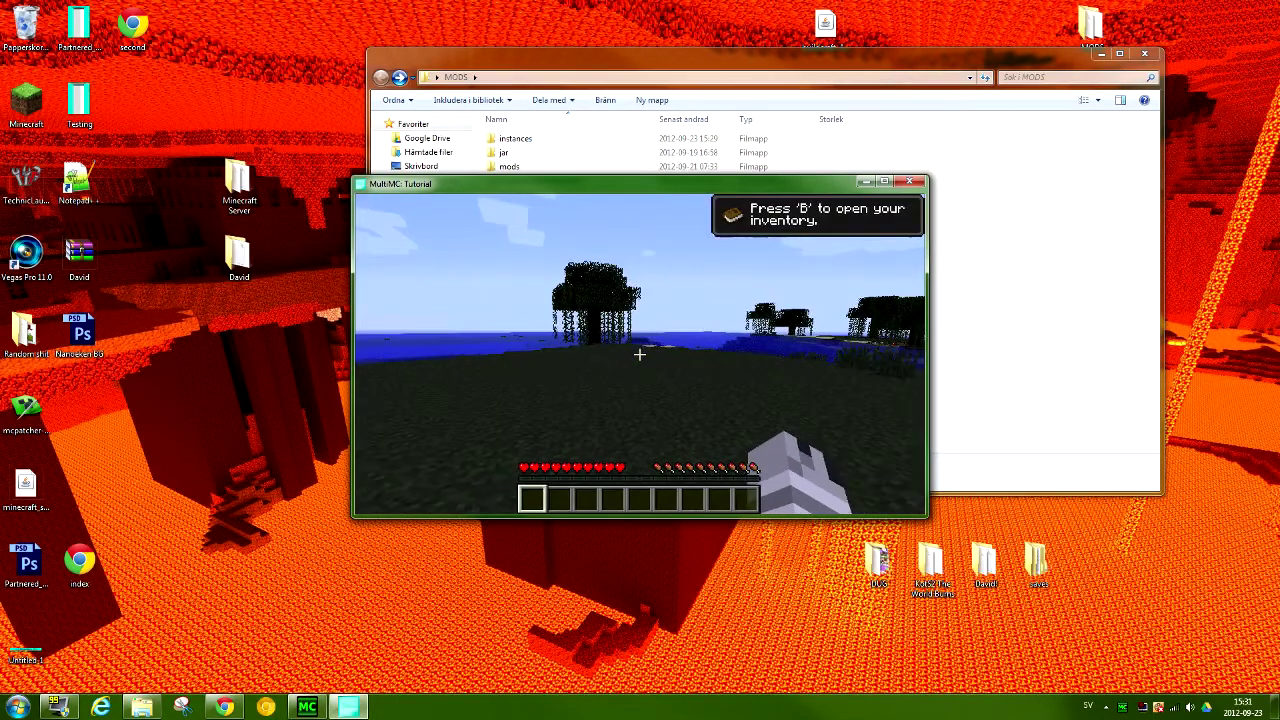
pyautogui.press('Escape')
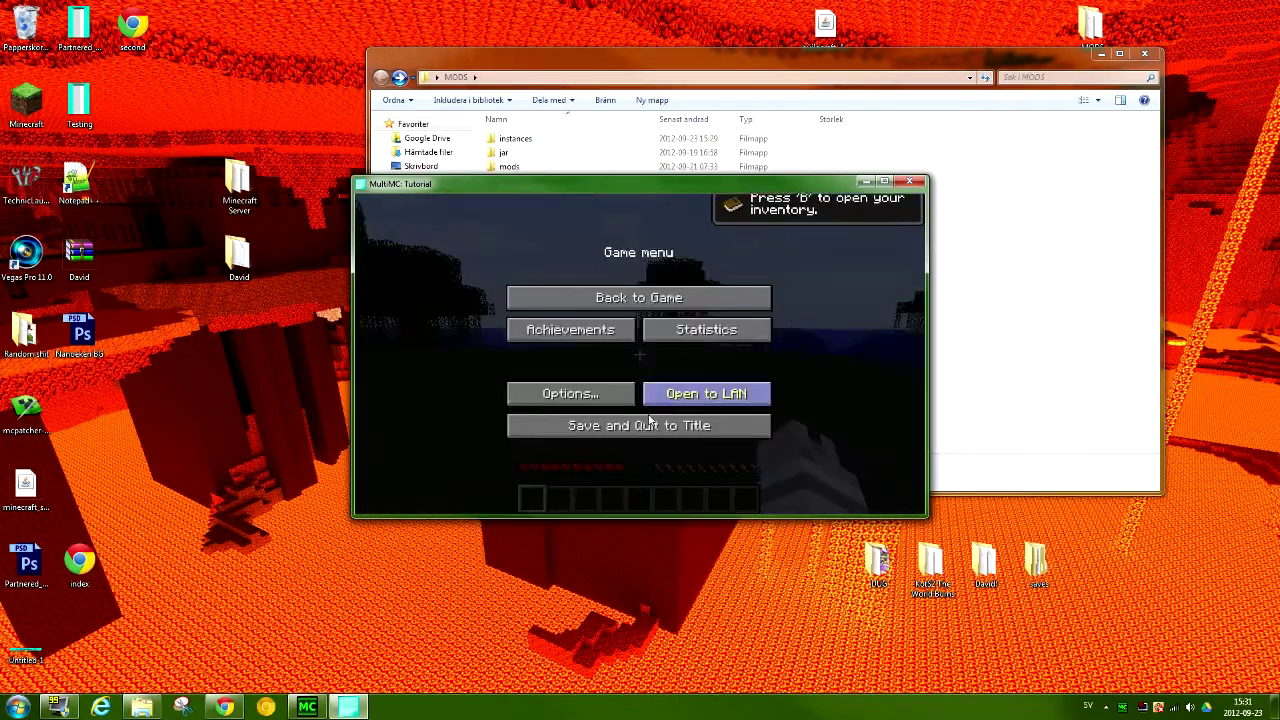
pyautogui.click(646, 419)
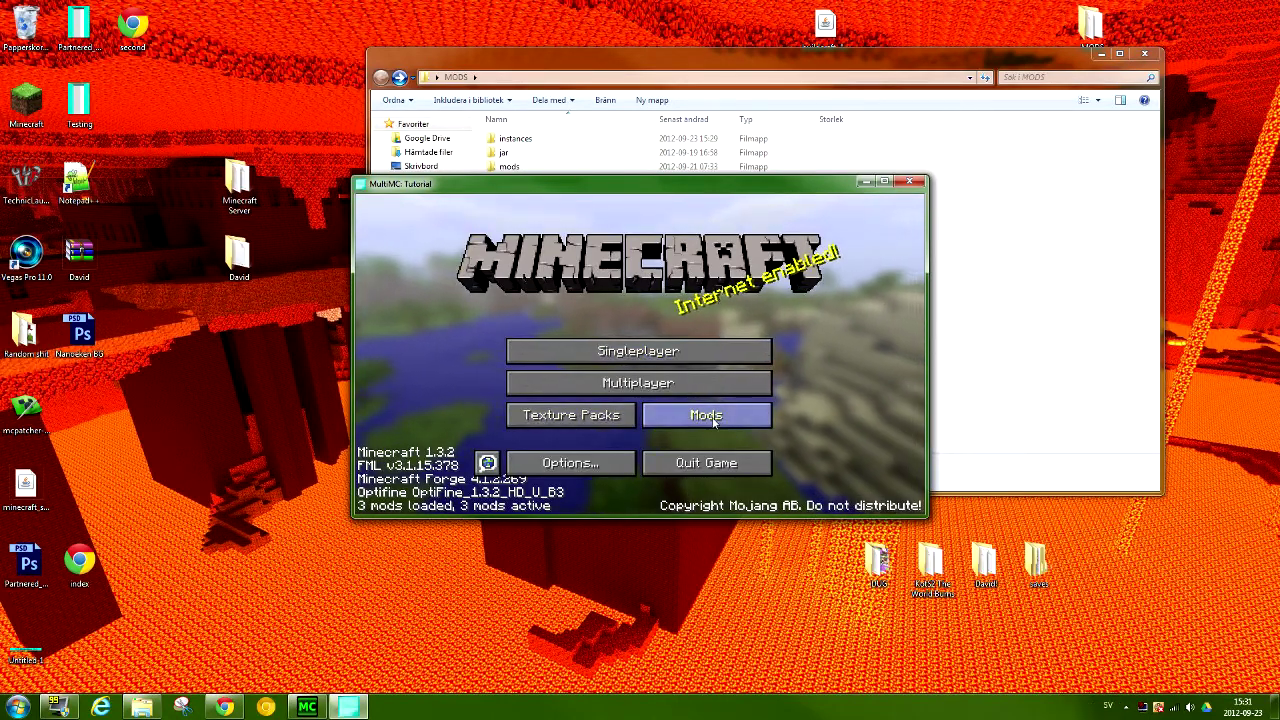
# Look over the video settings from the title screen and quit the game.
pyautogui.click(585, 465)
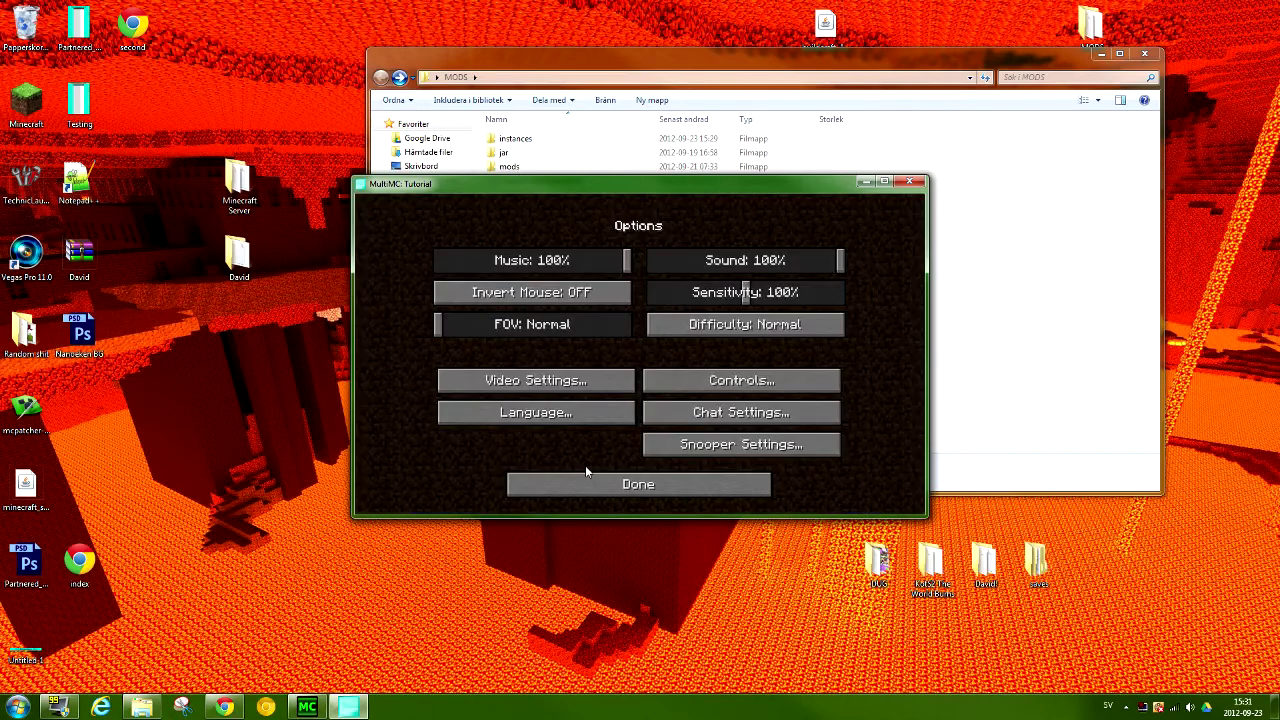
pyautogui.click(538, 384)
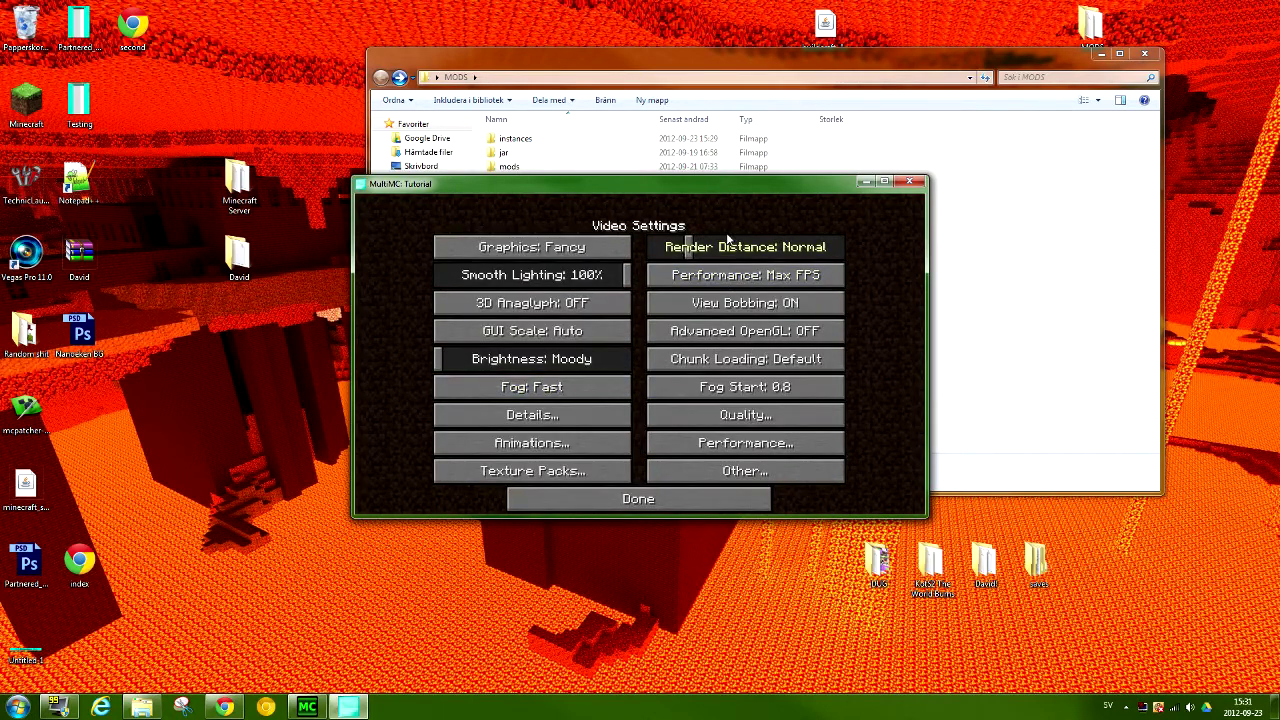
pyautogui.click(570, 497)
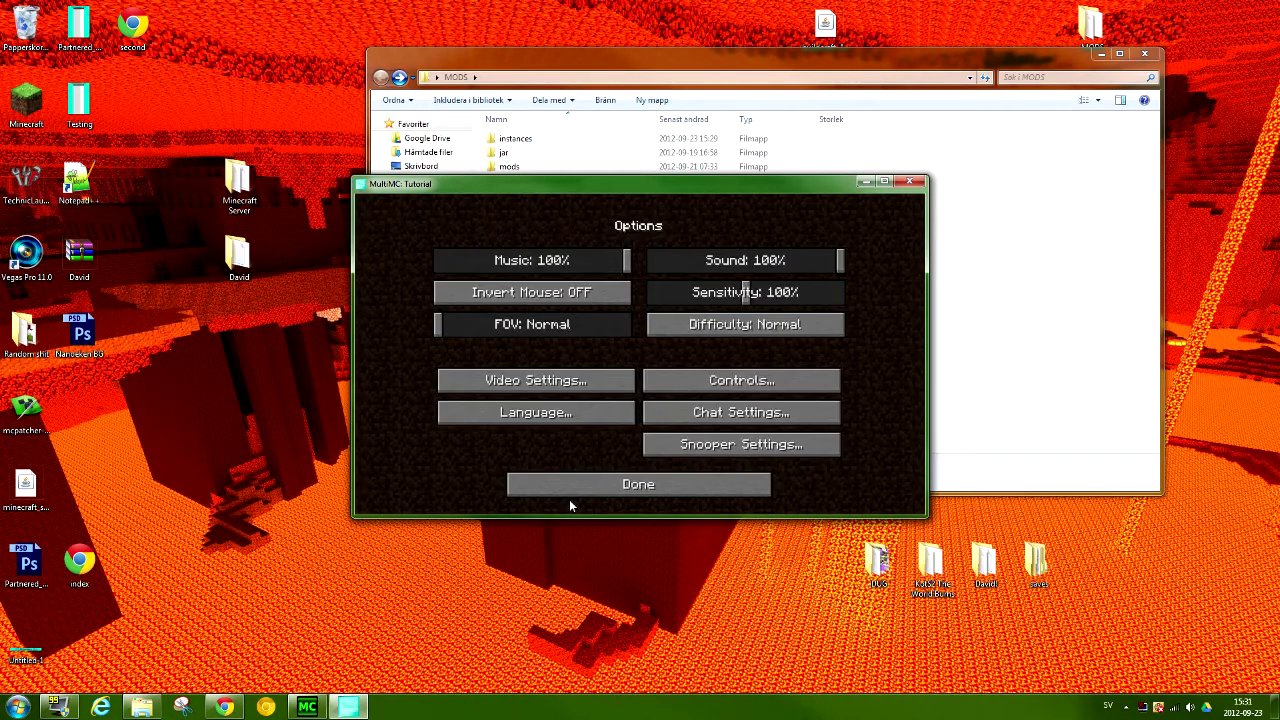
pyautogui.click(677, 484)
pyautogui.click(716, 462)
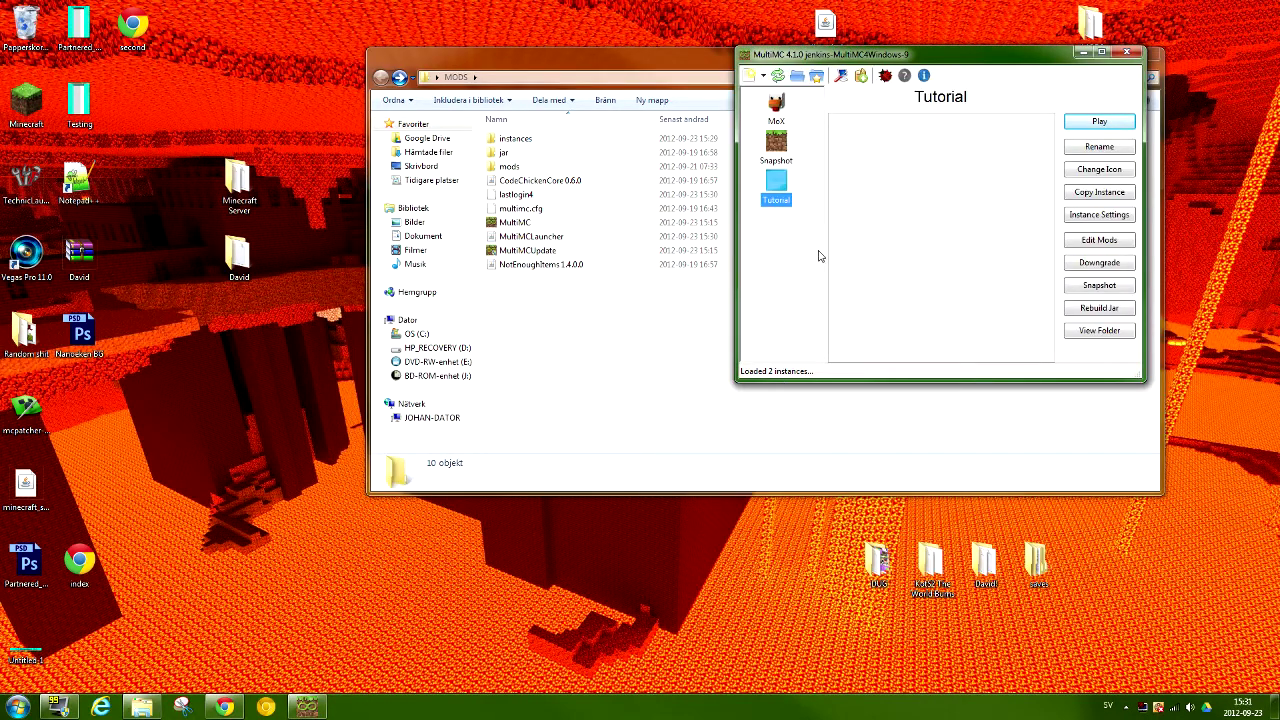
# Add CodeChickenCore 0.6.0 from the MODS folder to the Tutorial instance's coremods.
pyautogui.click(1097, 242)
pyautogui.click(852, 116)
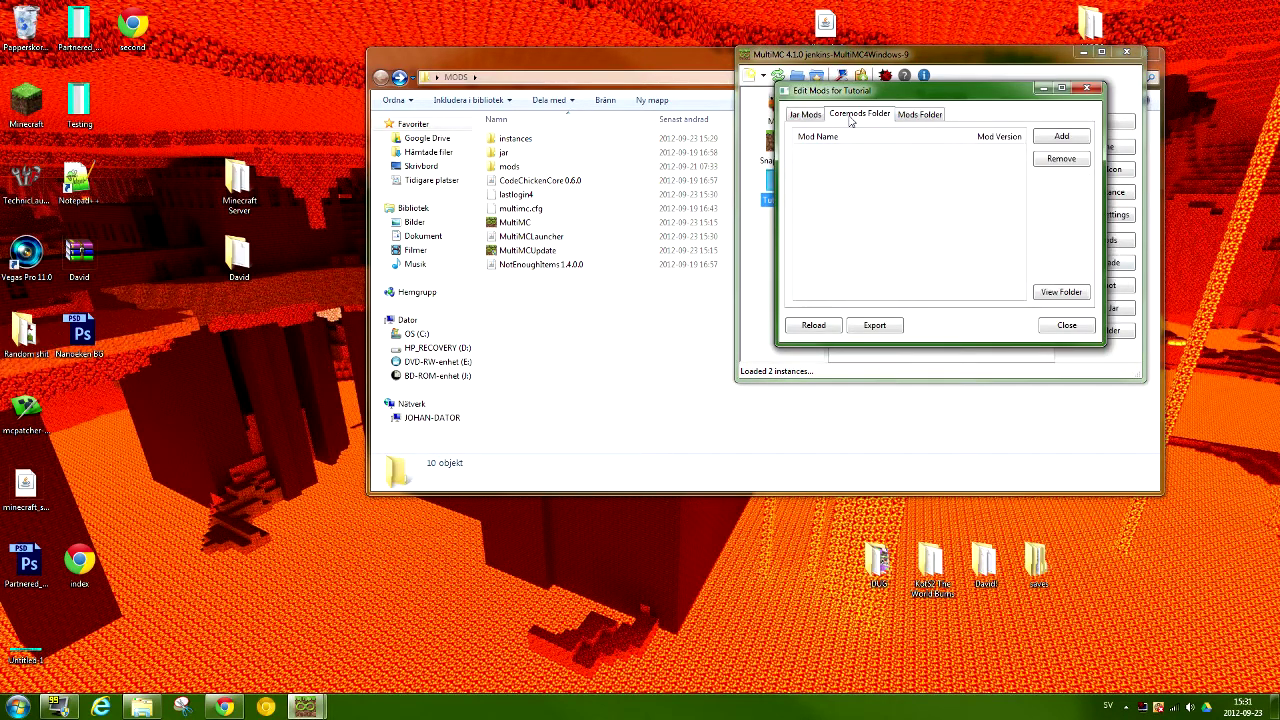
pyautogui.click(1047, 143)
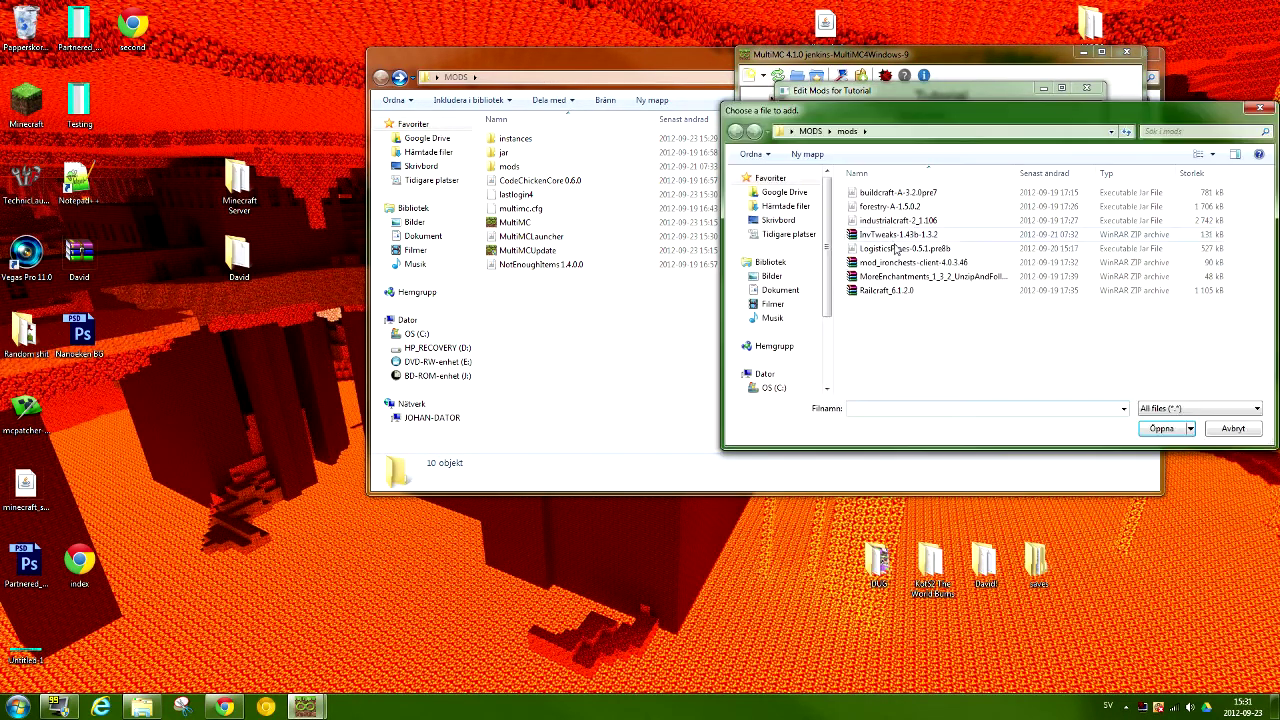
pyautogui.click(810, 132)
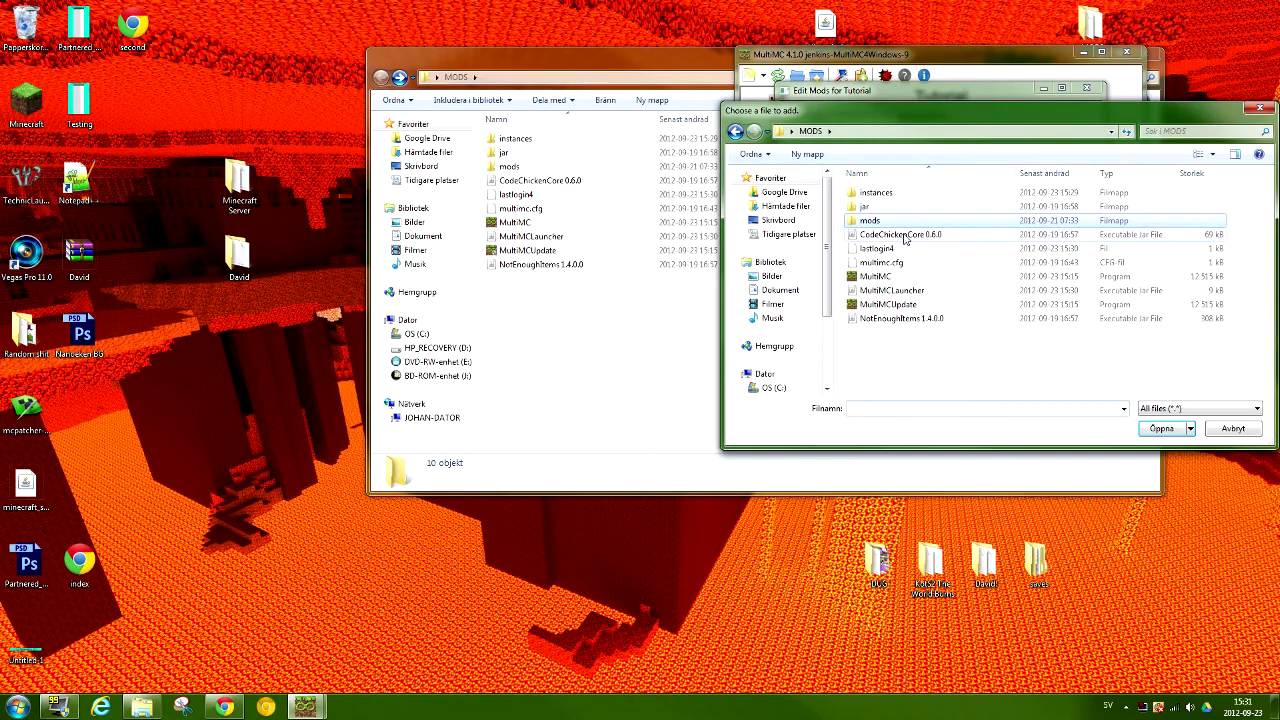
pyautogui.doubleClick(906, 236)
# Add NotEnoughItems 1.4.0.0 from the MODS folder to the coremods and close the mod editor.
pyautogui.click(1061, 136)
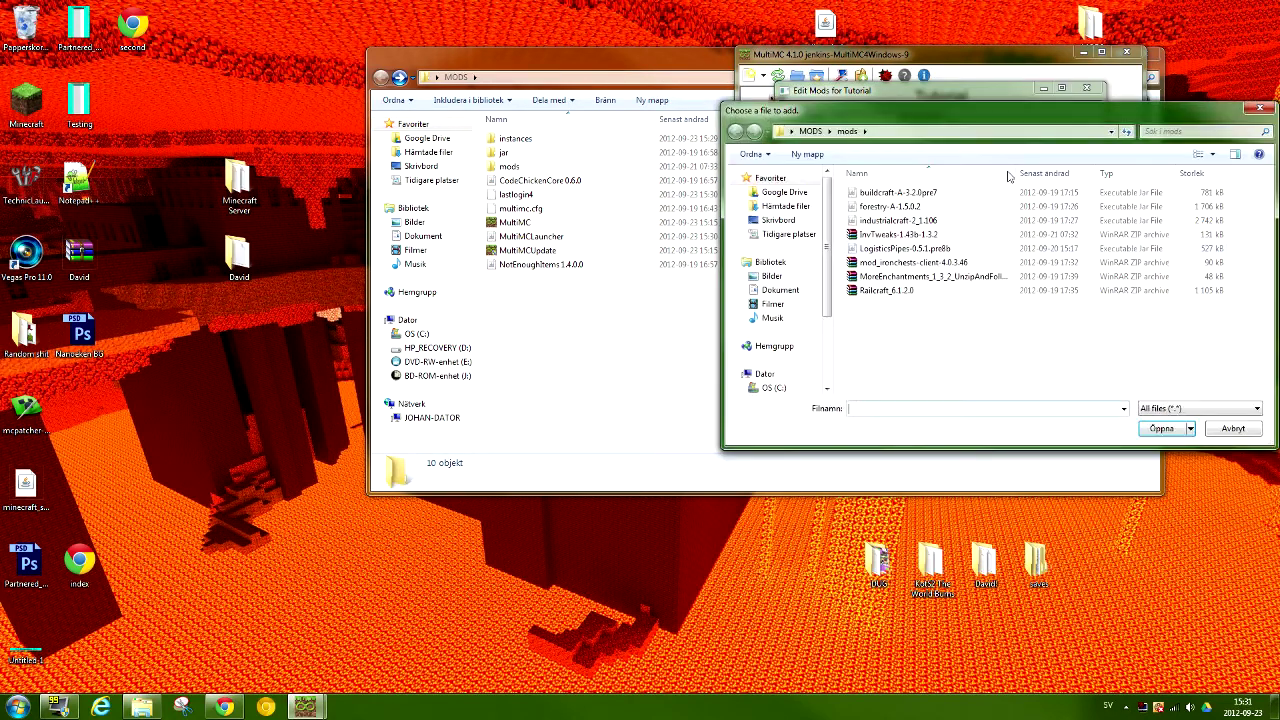
pyautogui.click(808, 131)
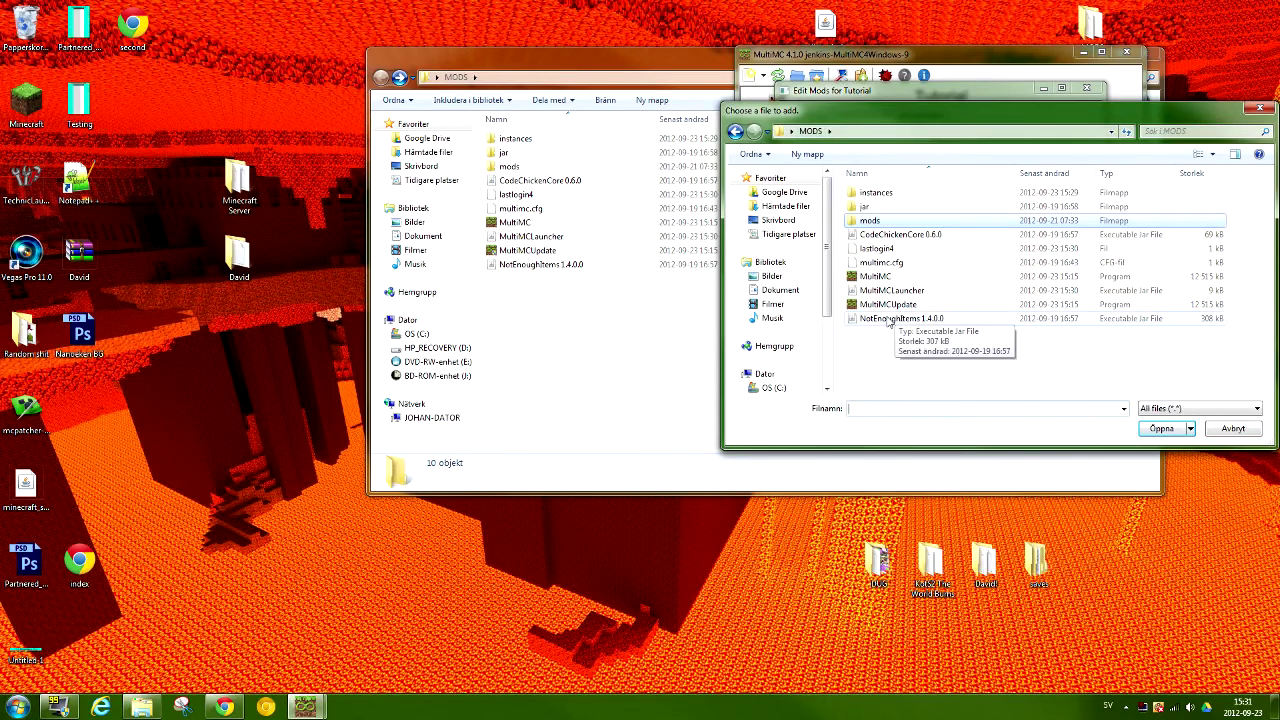
pyautogui.doubleClick(886, 319)
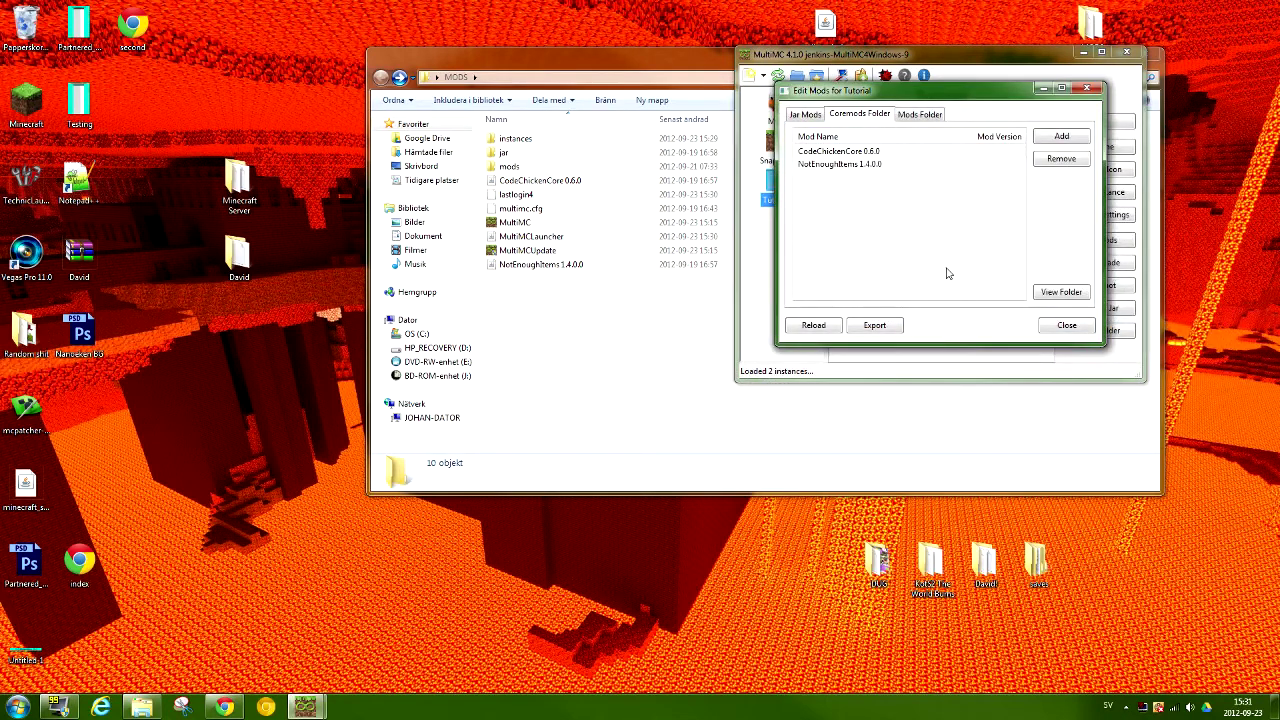
pyautogui.click(1066, 326)
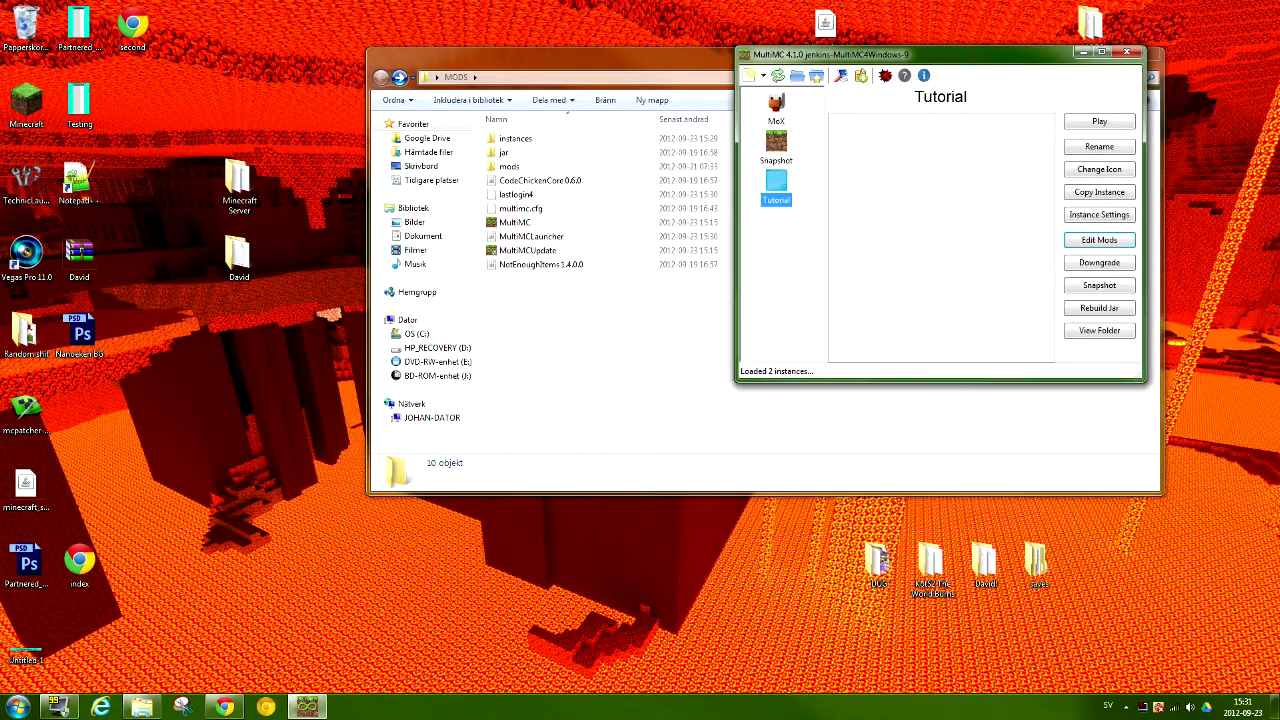
# Reopen the Tutorial instance's mod editor and add buildcraft-A-3.2.0pre7 to its regular mods folder.
pyautogui.click(1118, 242)
pyautogui.click(1048, 143)
pyautogui.click(890, 193)
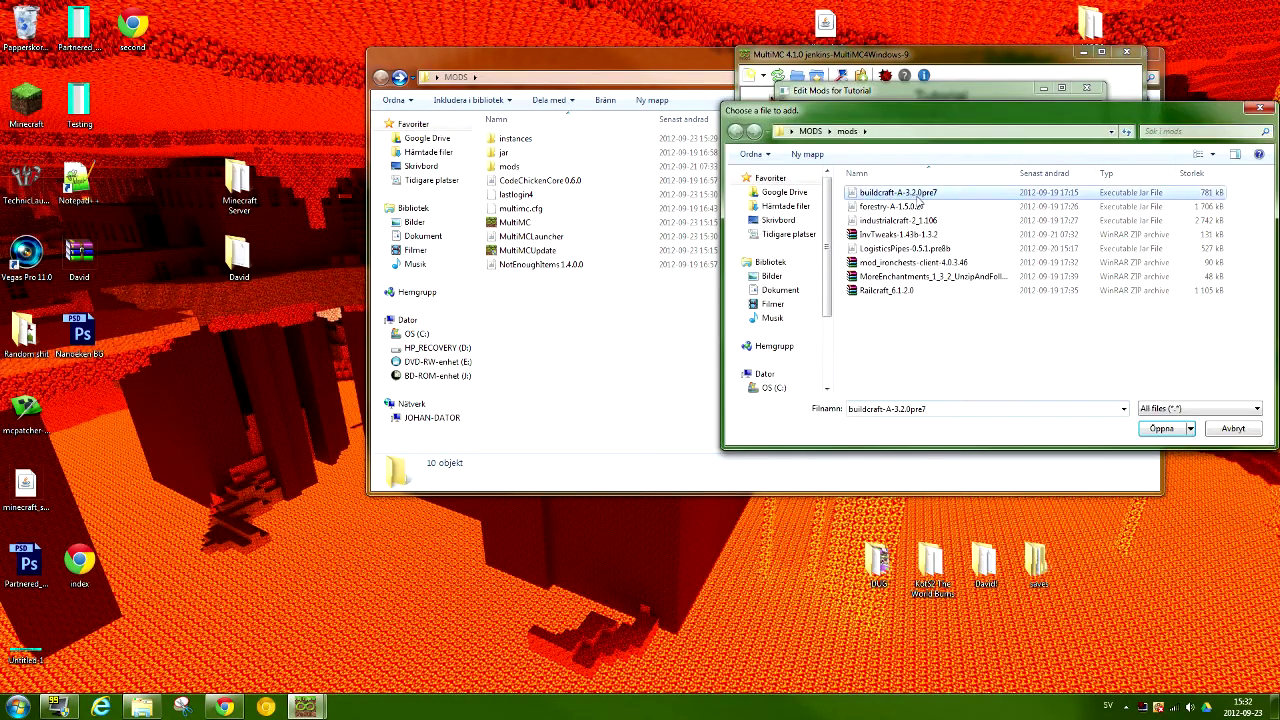
pyautogui.doubleClick(917, 196)
pyautogui.click(1060, 137)
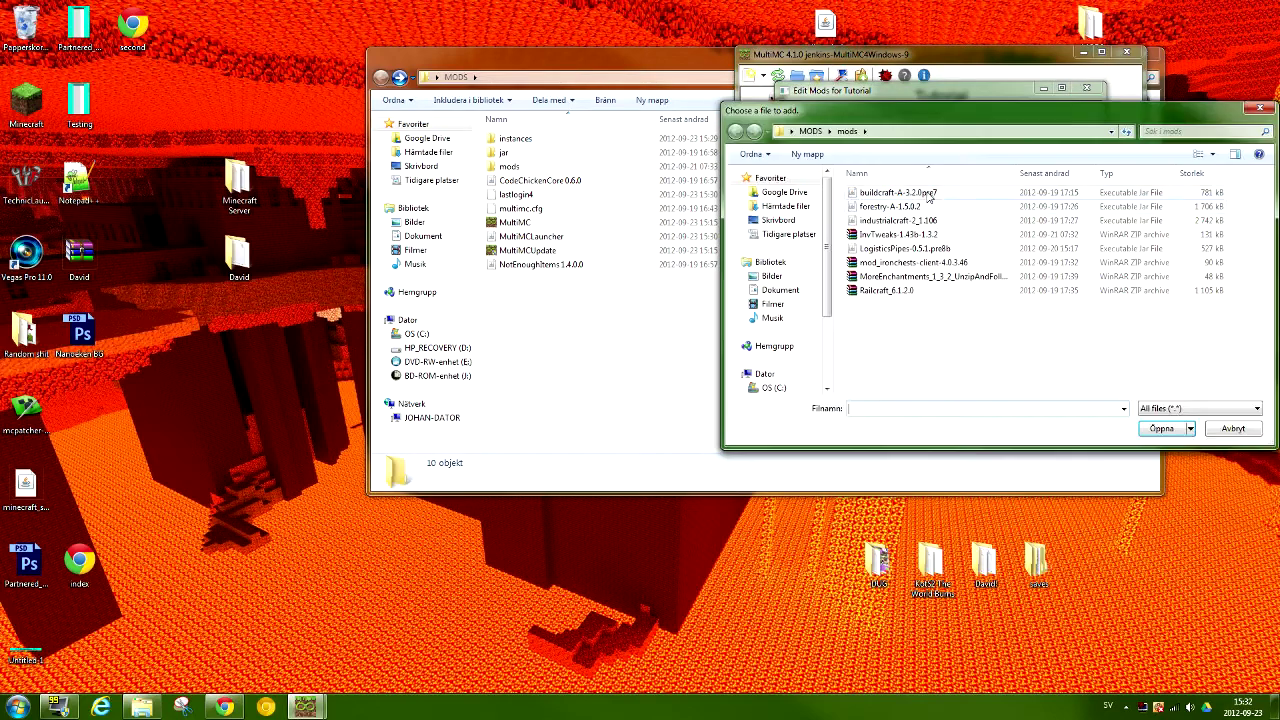
pyautogui.press('Escape')
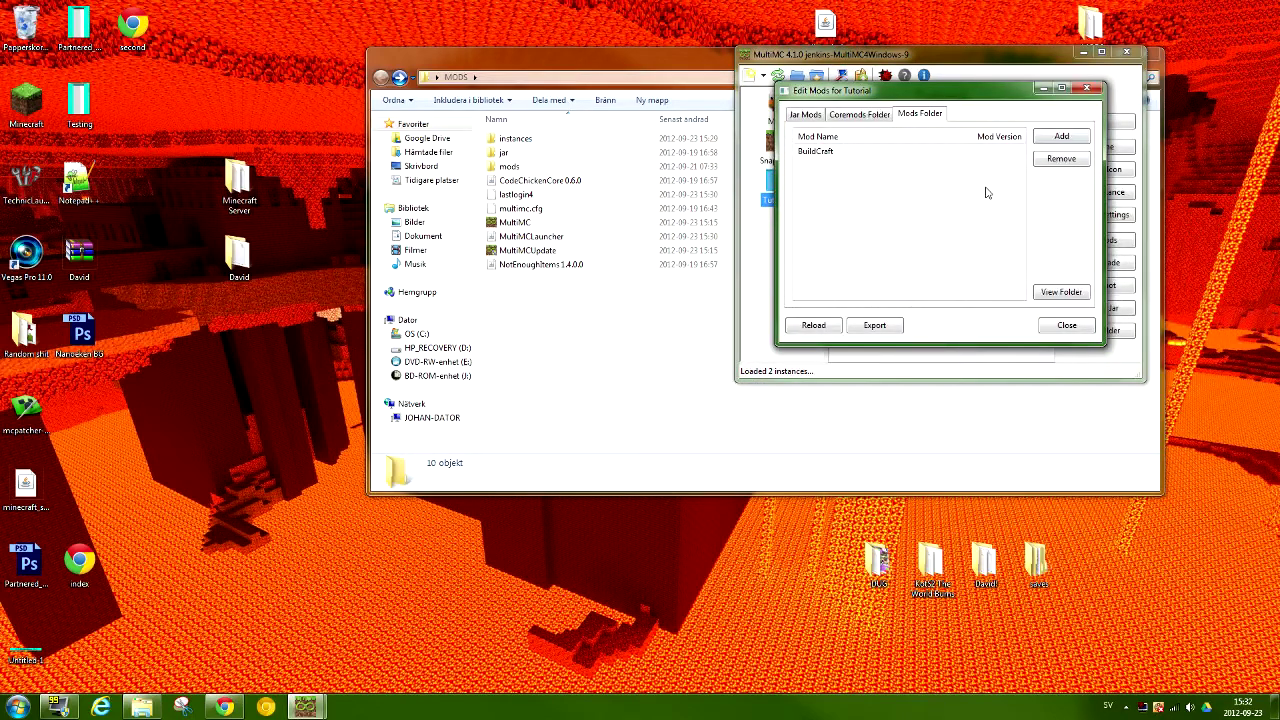
# Add forestry-A-1.5.0.2, industrialcraft-2_1.106 and InvTweaks-1.43b-1.3.2 to the instance's mods folder.
pyautogui.click(1045, 139)
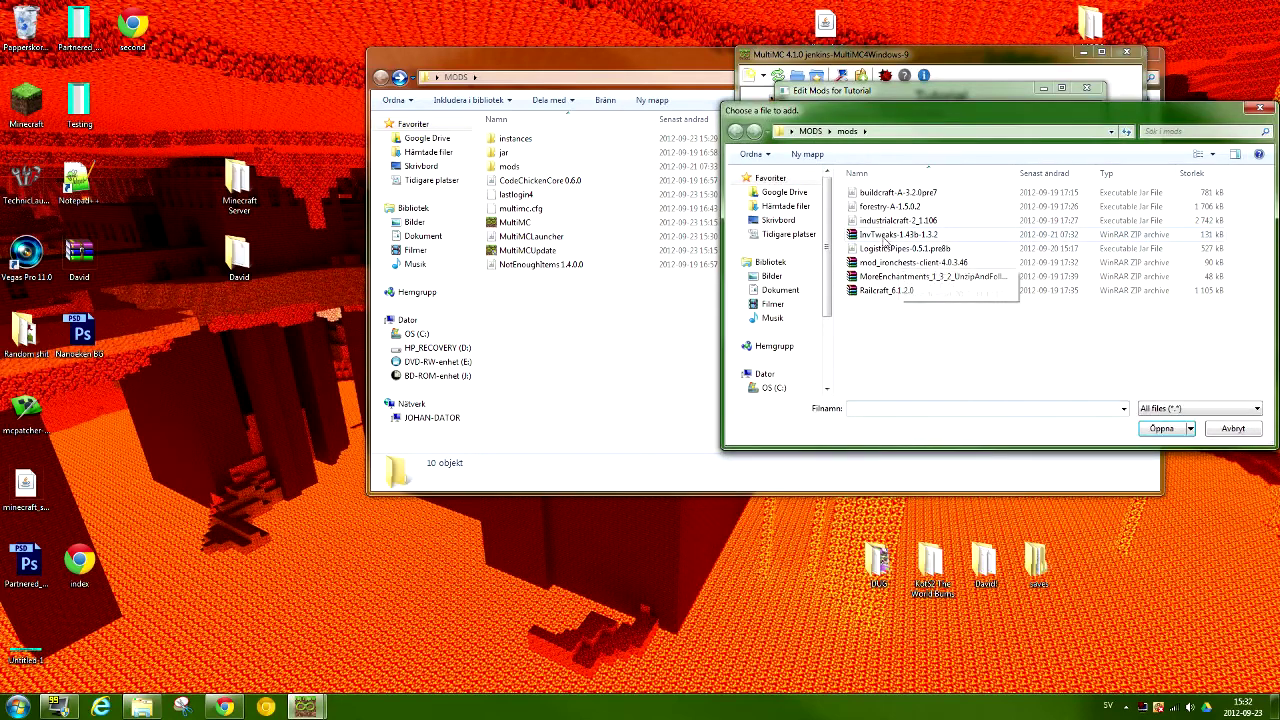
pyautogui.doubleClick(905, 220)
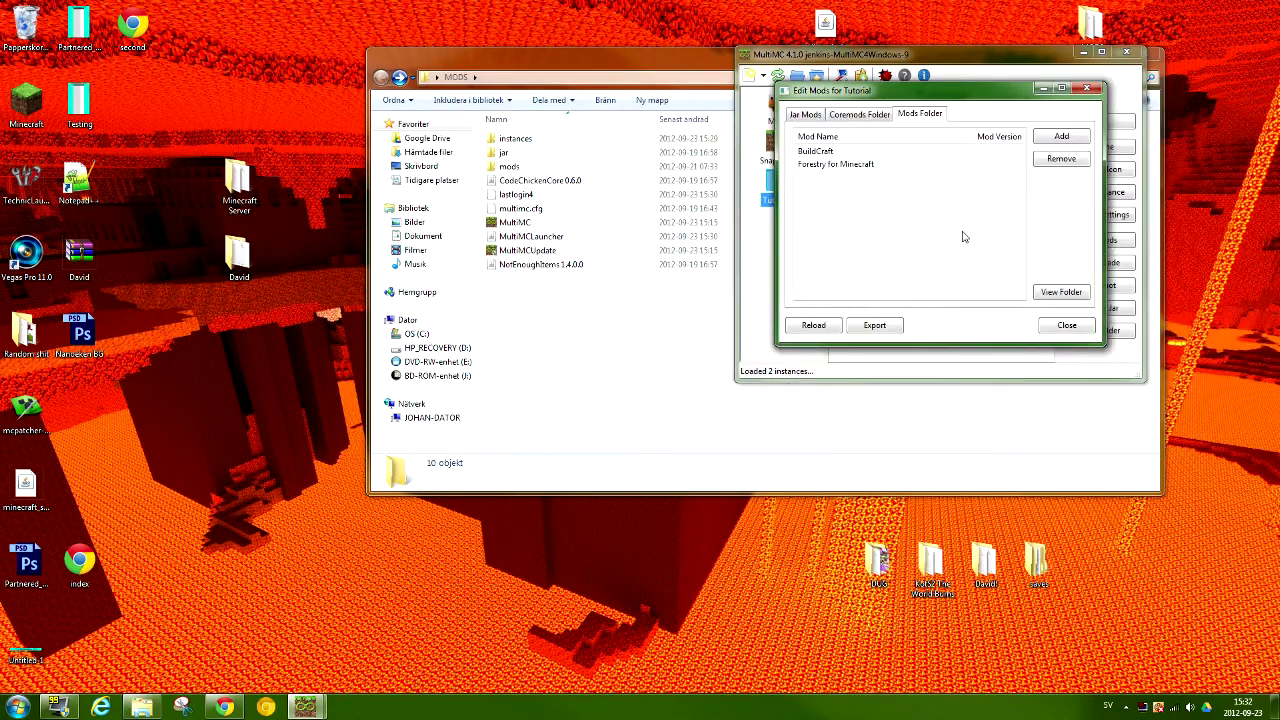
pyautogui.click(1061, 136)
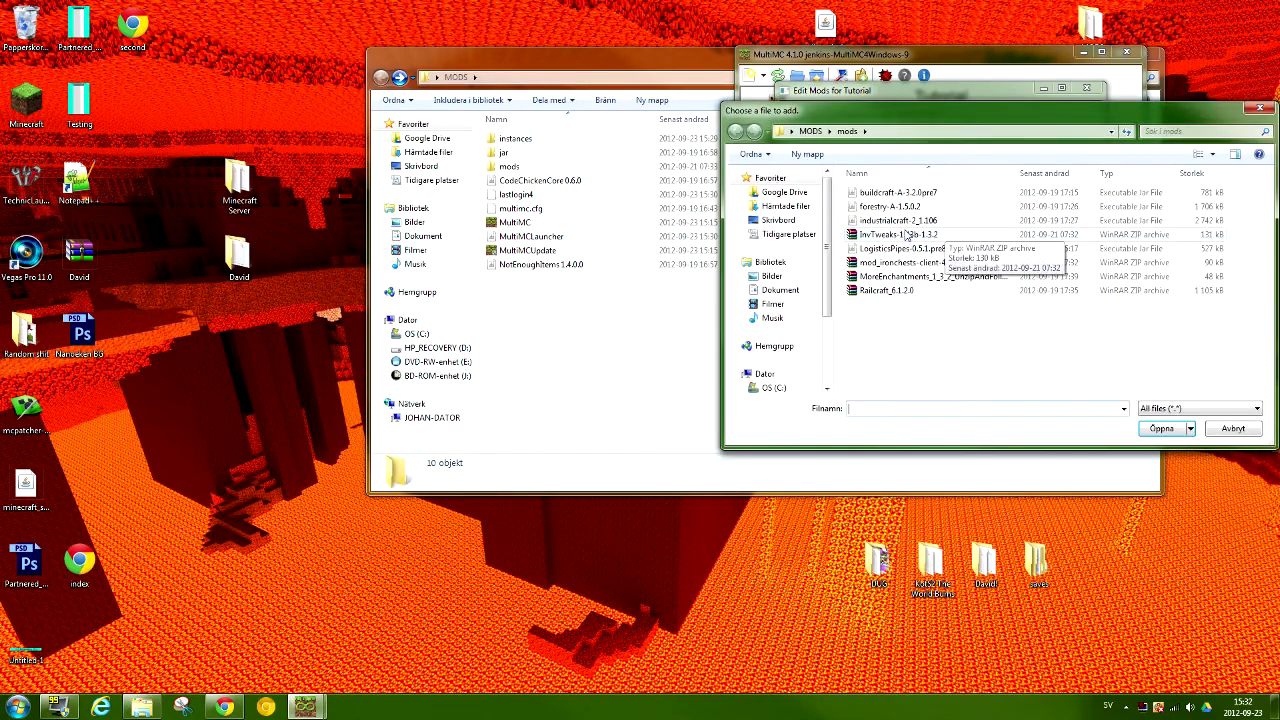
pyautogui.doubleClick(905, 234)
pyautogui.click(855, 192)
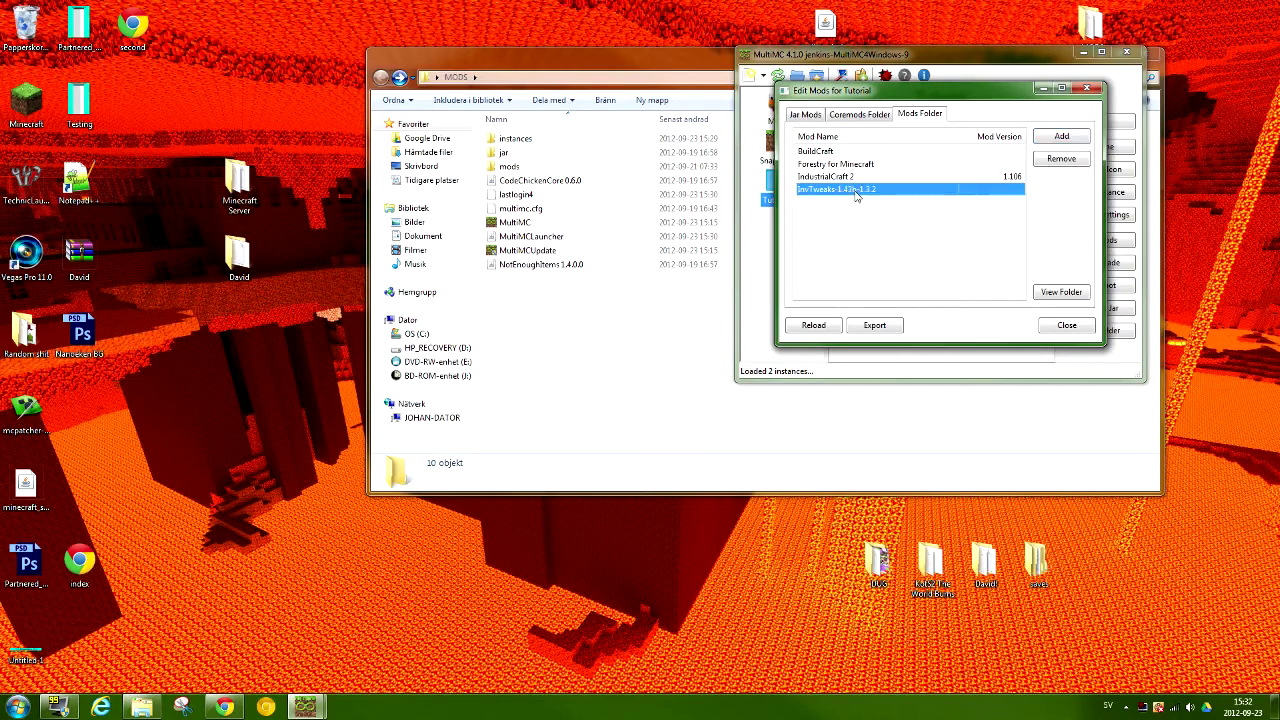
# Add LogisticsPipes-0.5.1.pre8b and mod_ironchests-client-4.0.3.46 to the instance's mods folder.
pyautogui.click(1076, 140)
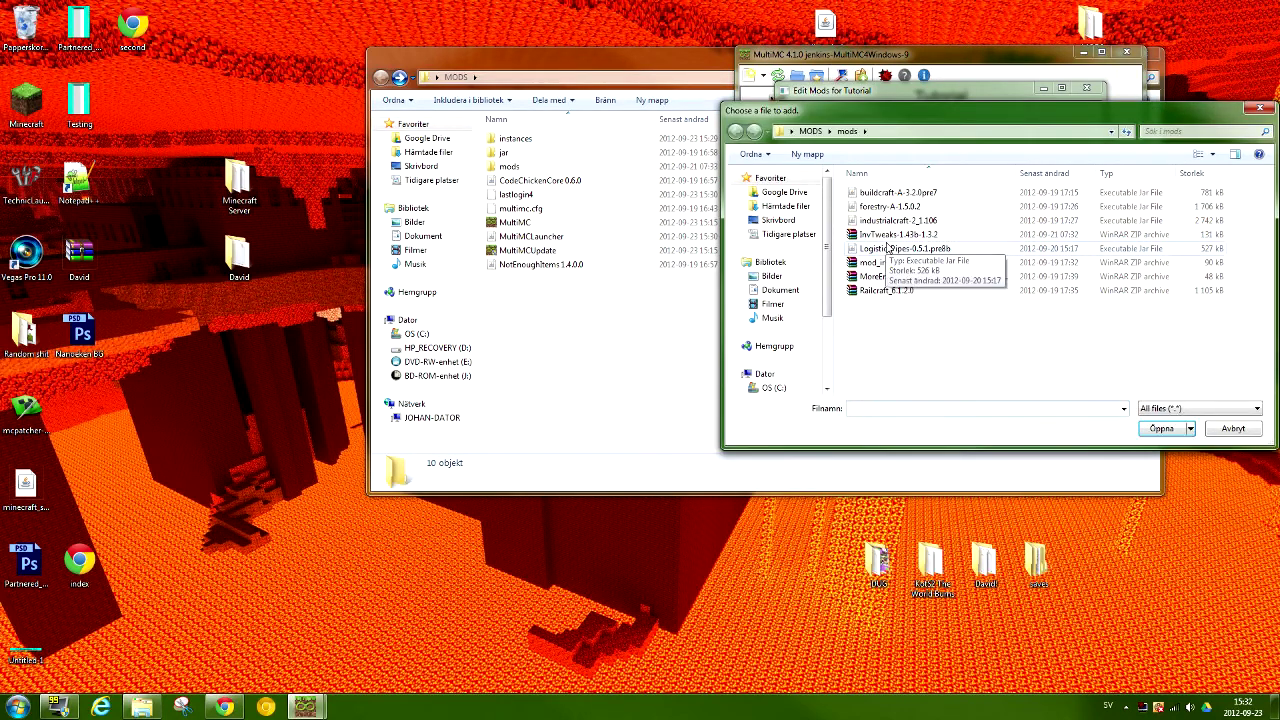
pyautogui.doubleClick(960, 248)
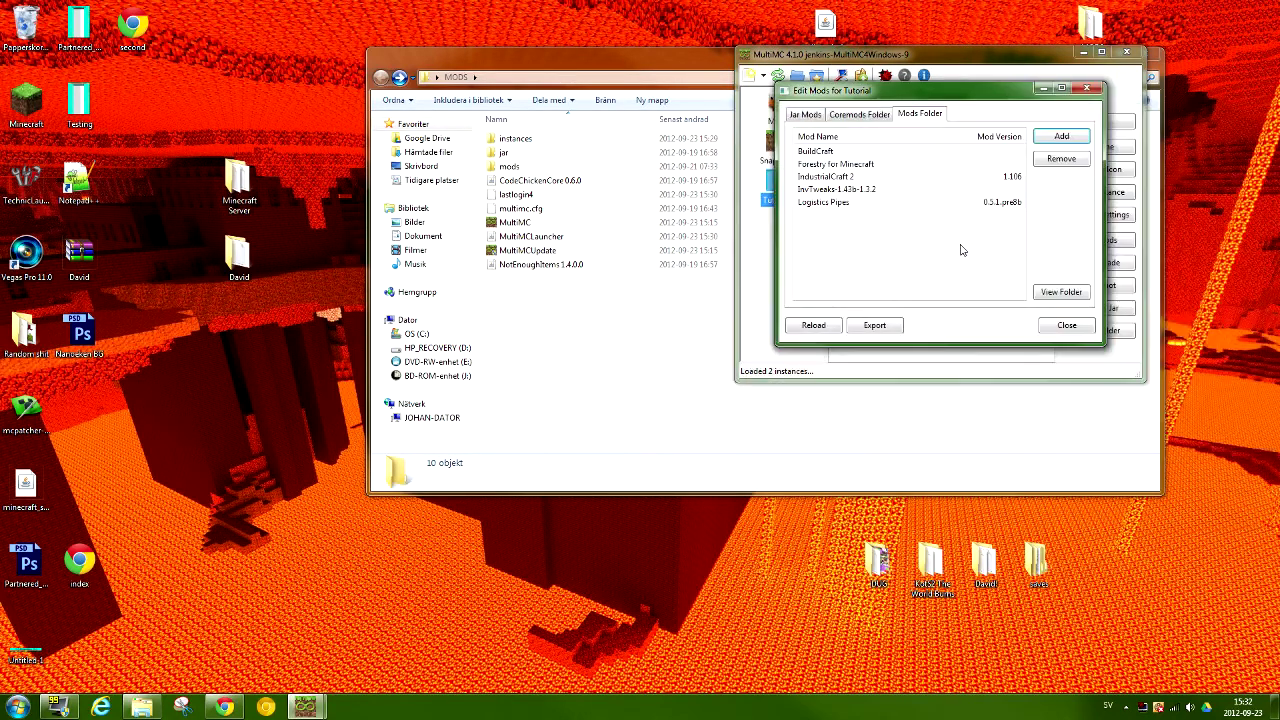
pyautogui.click(1062, 137)
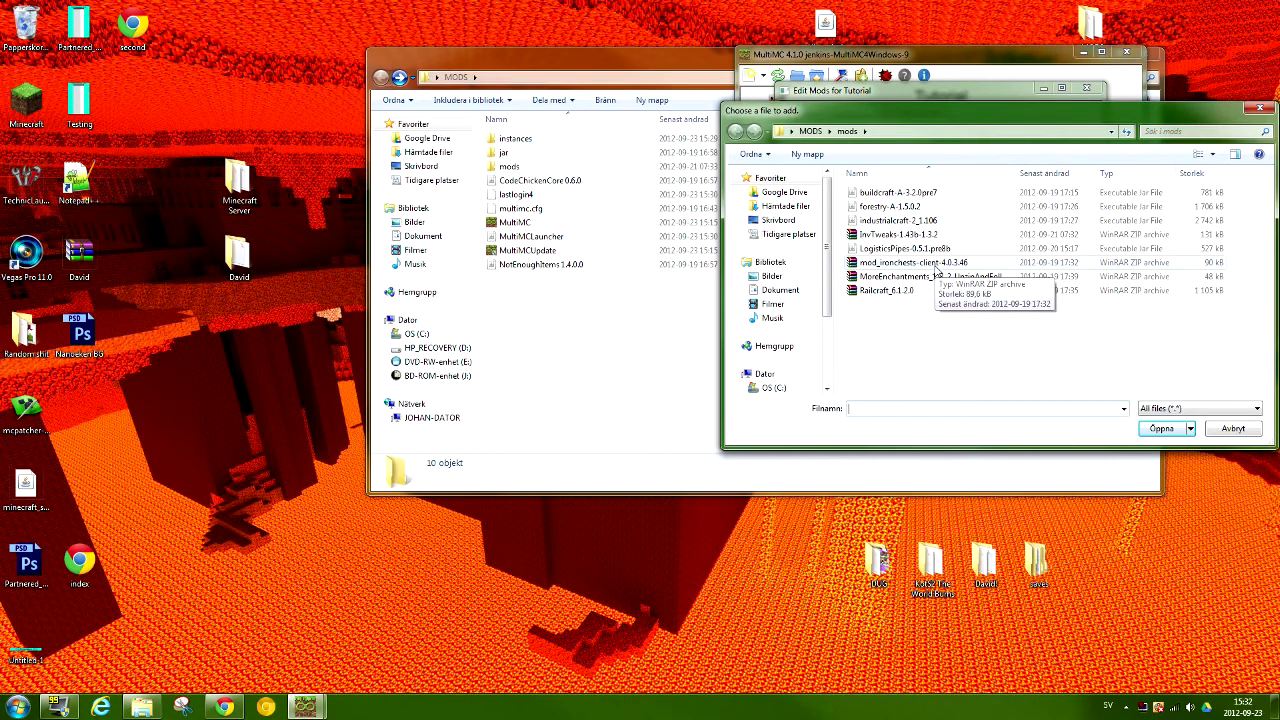
pyautogui.moveTo(850, 110); pyautogui.dragTo(882, 165)
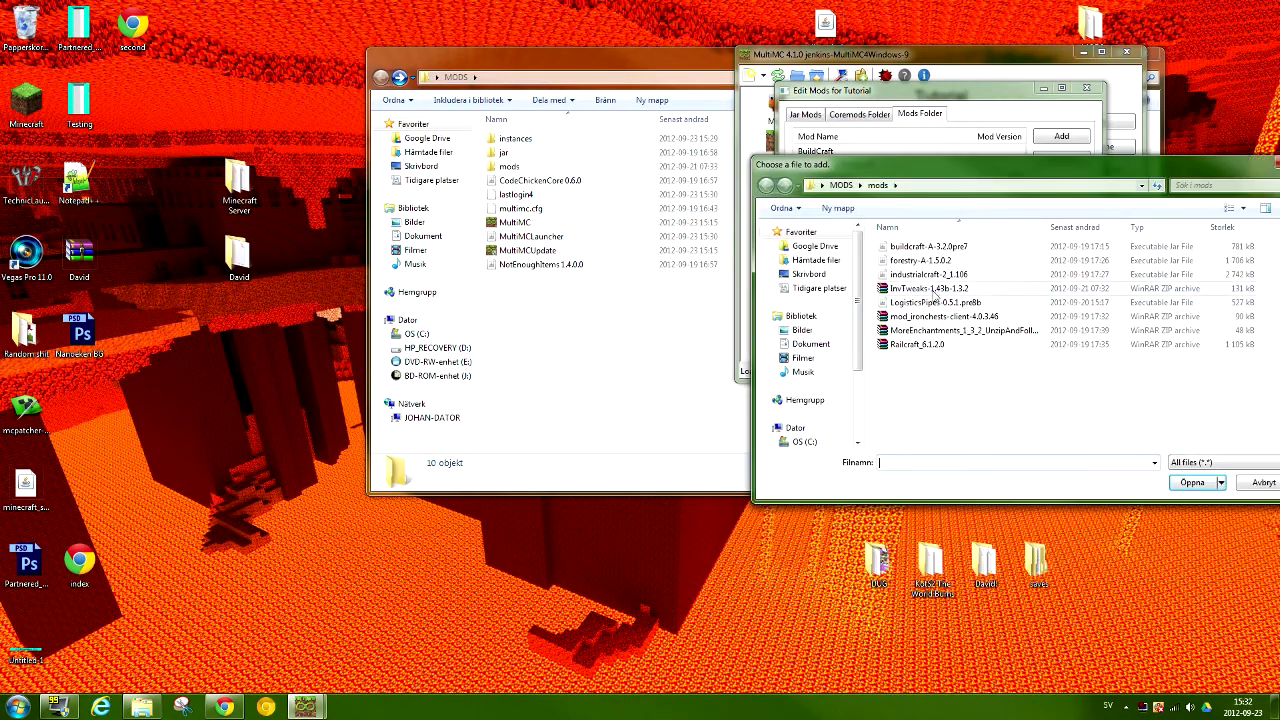
pyautogui.doubleClick(925, 316)
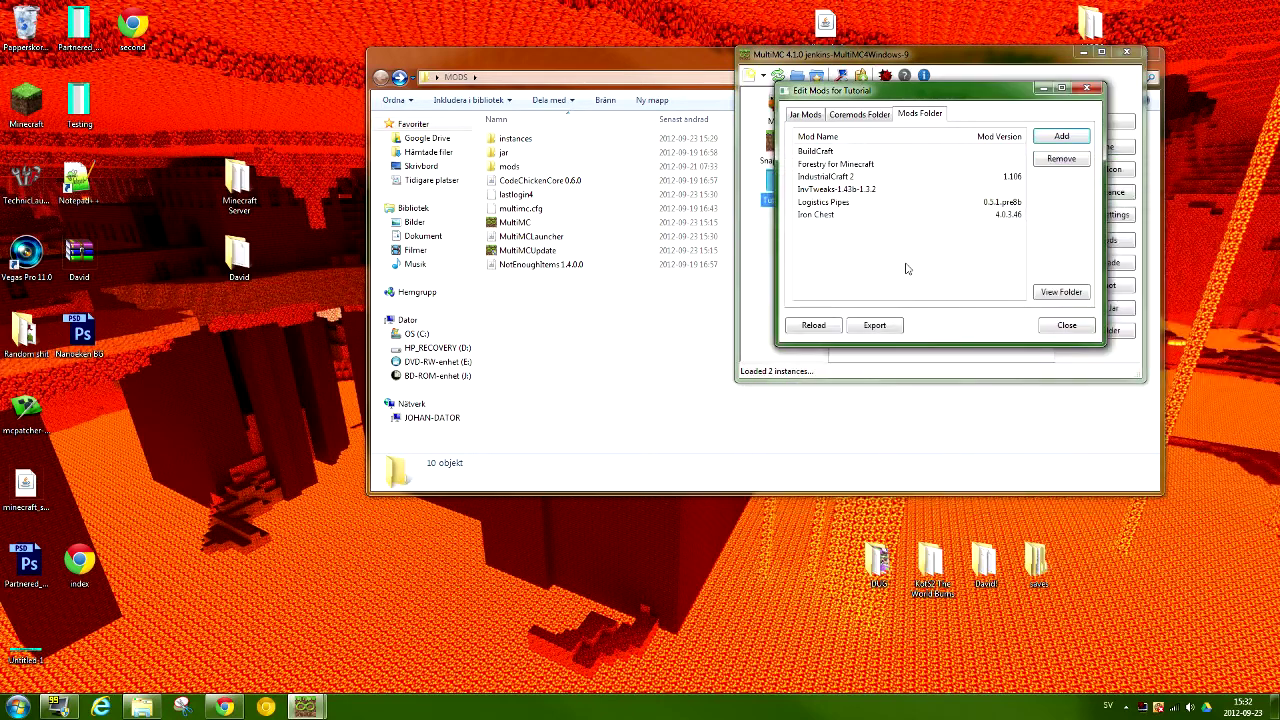
# Add the MoreEnchantments_1_3_2 archive and Railcraft_6.1.2.0 to the mods folder and close the mod editor.
pyautogui.click(1062, 137)
pyautogui.doubleClick(944, 334)
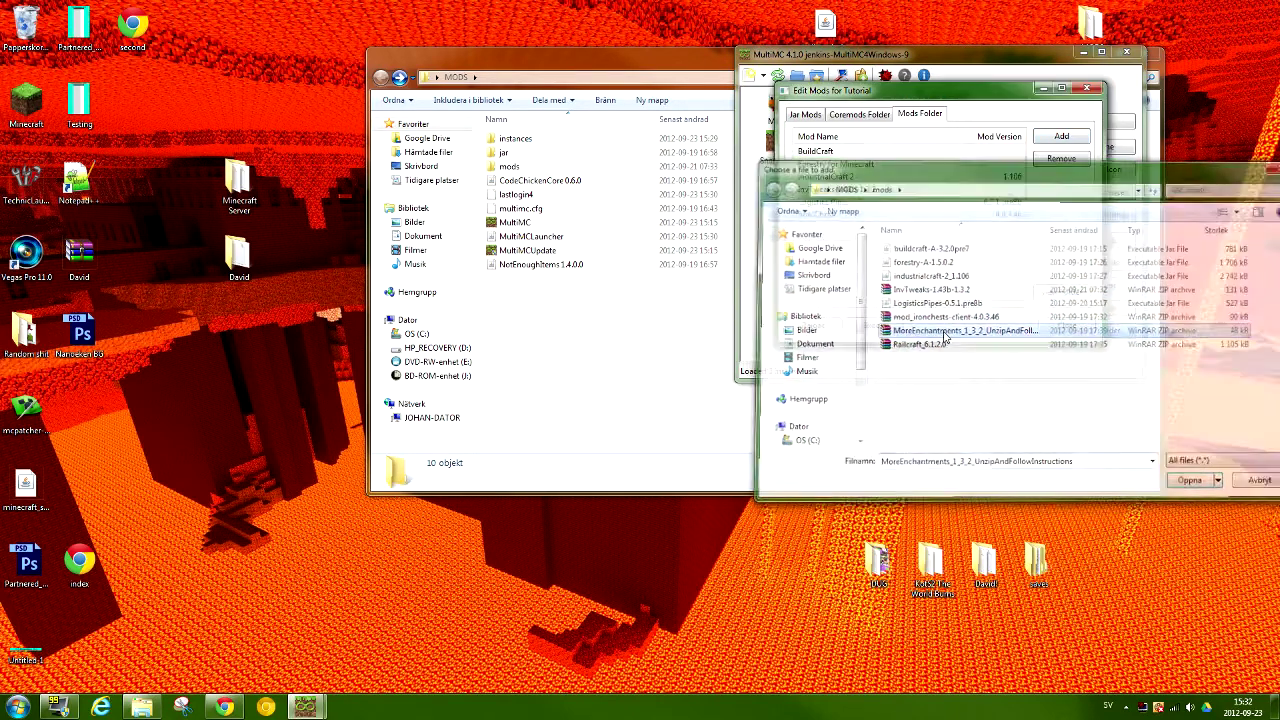
pyautogui.click(898, 228)
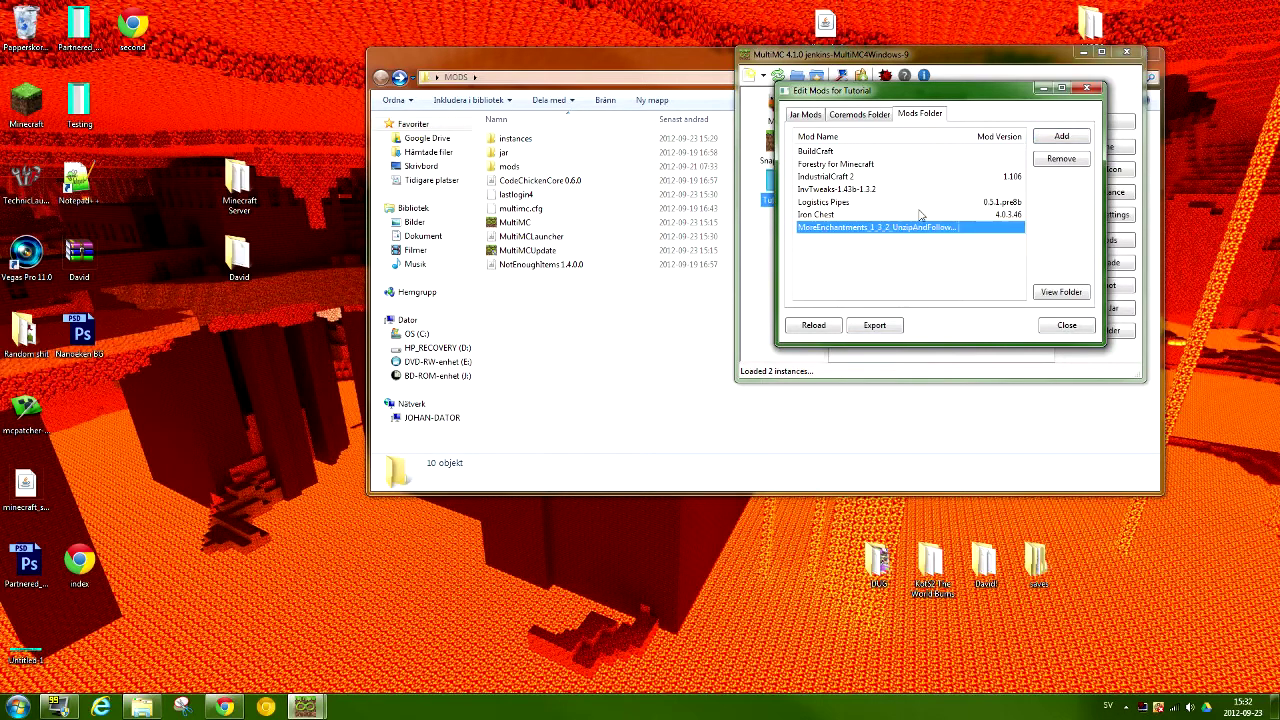
pyautogui.click(1052, 140)
pyautogui.doubleClick(878, 270)
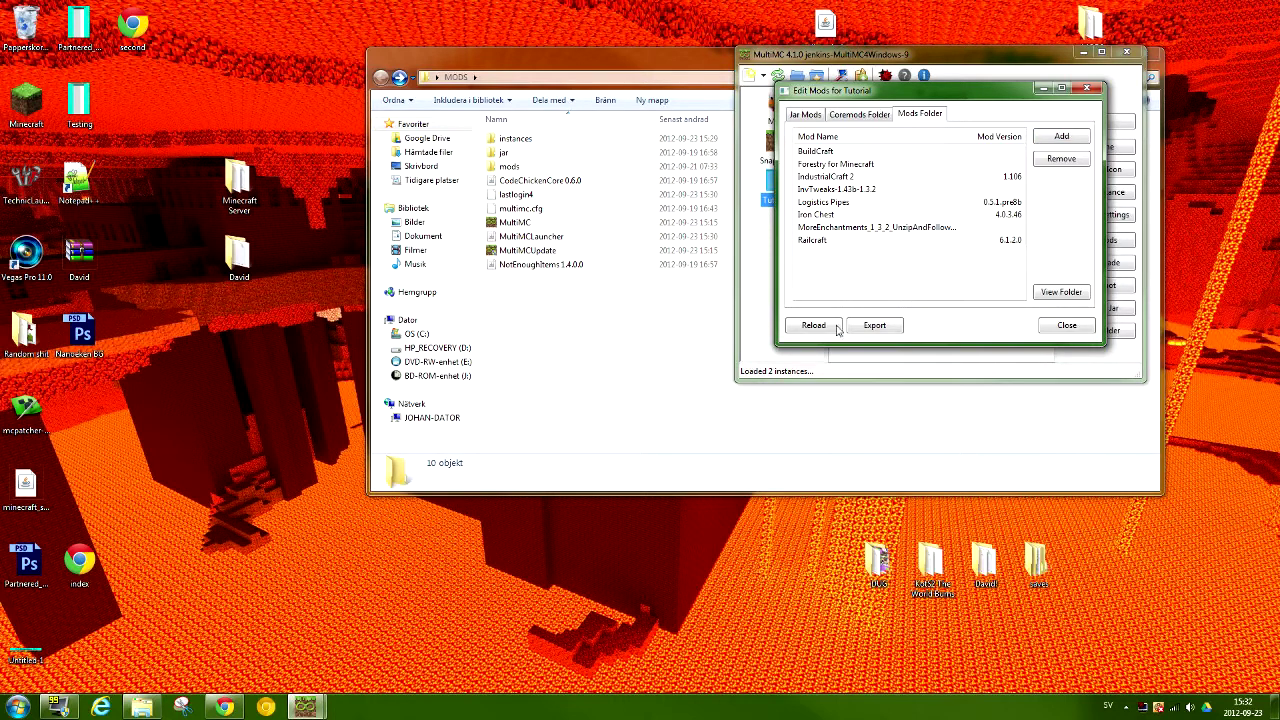
pyautogui.click(1045, 326)
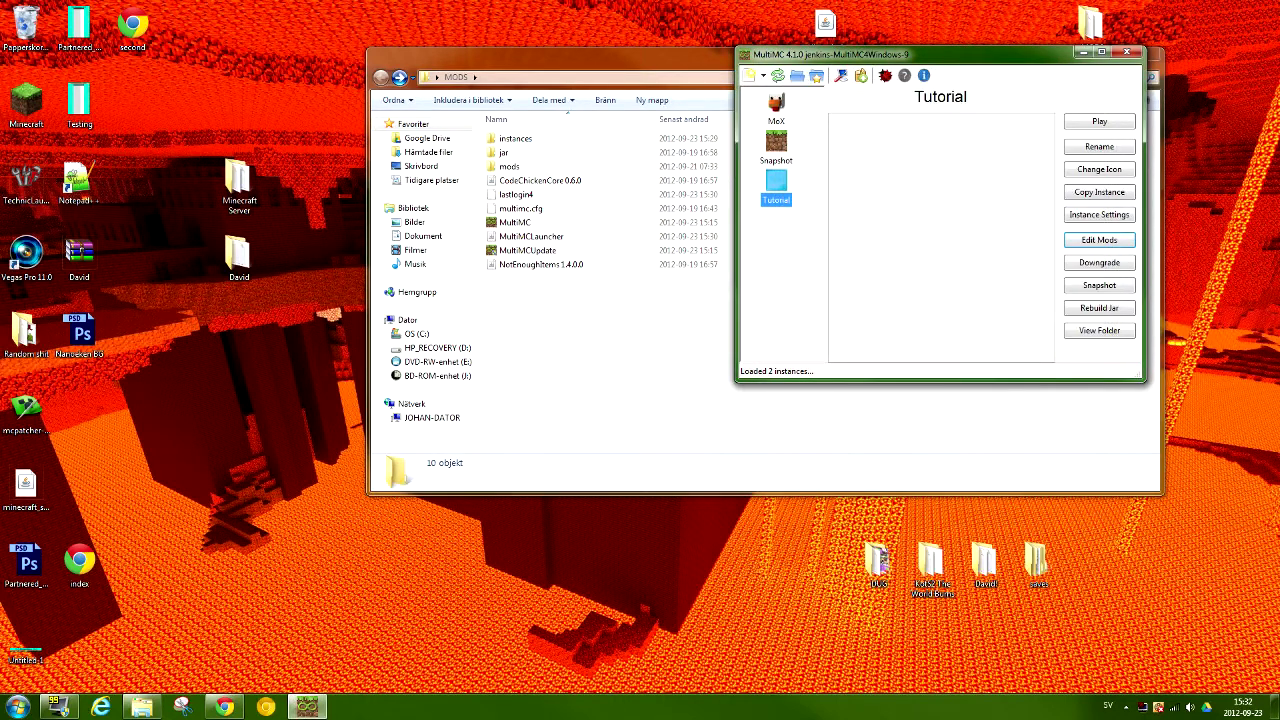
# Launch the Tutorial instance with the remembered login and load the existing singleplayer world.
pyautogui.click(1099, 122)
pyautogui.click(980, 254)
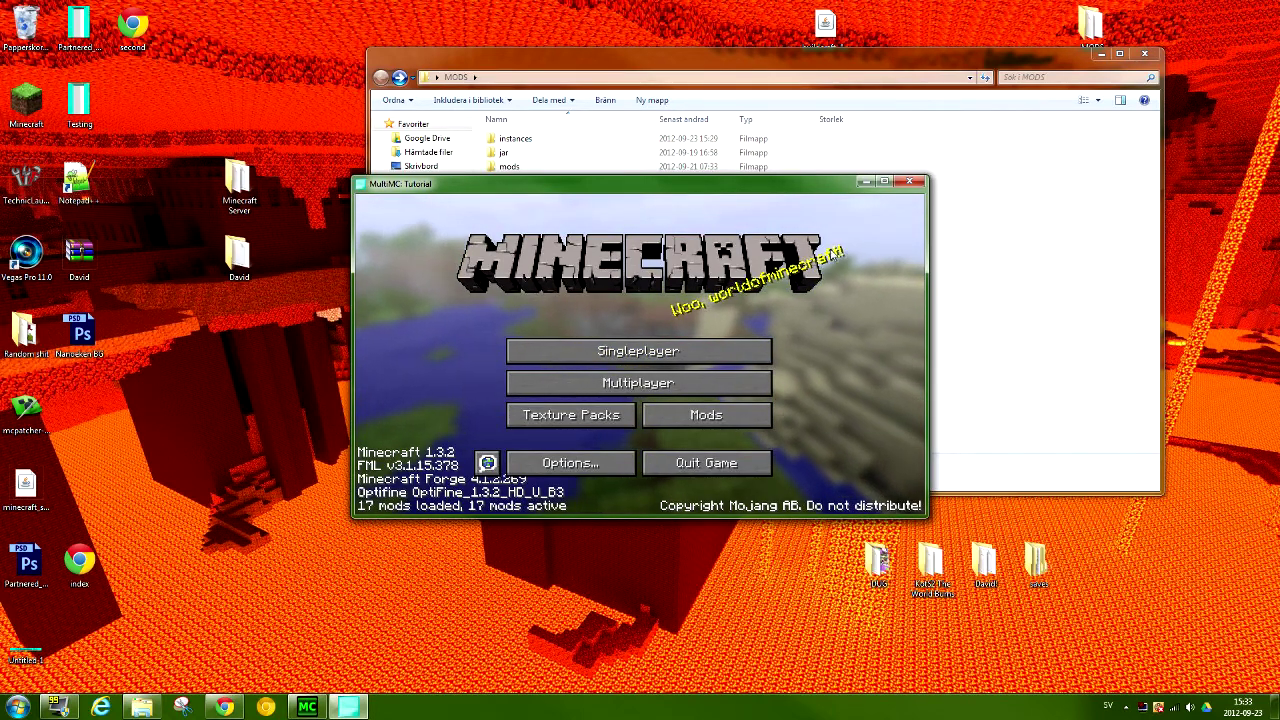
pyautogui.click(636, 356)
pyautogui.doubleClick(586, 343)
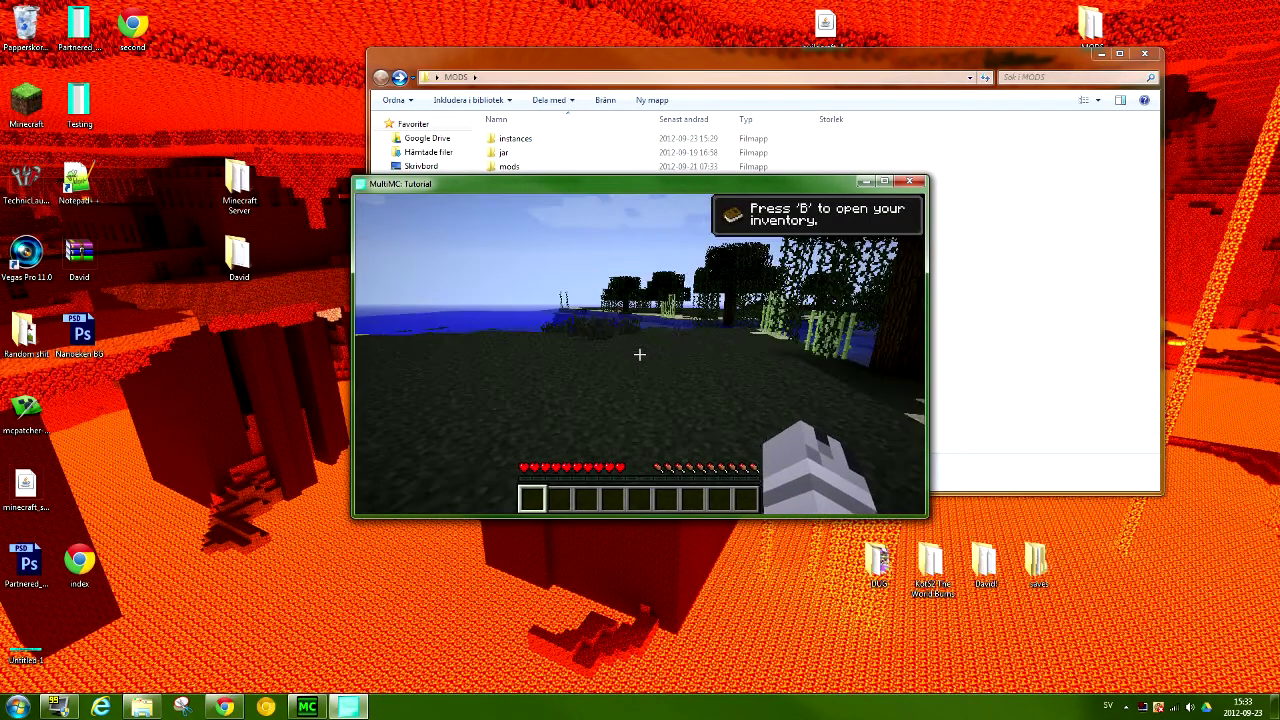
# Open the inventory and browse the first four pages of the item list, returning to page one.
pyautogui.press('b')
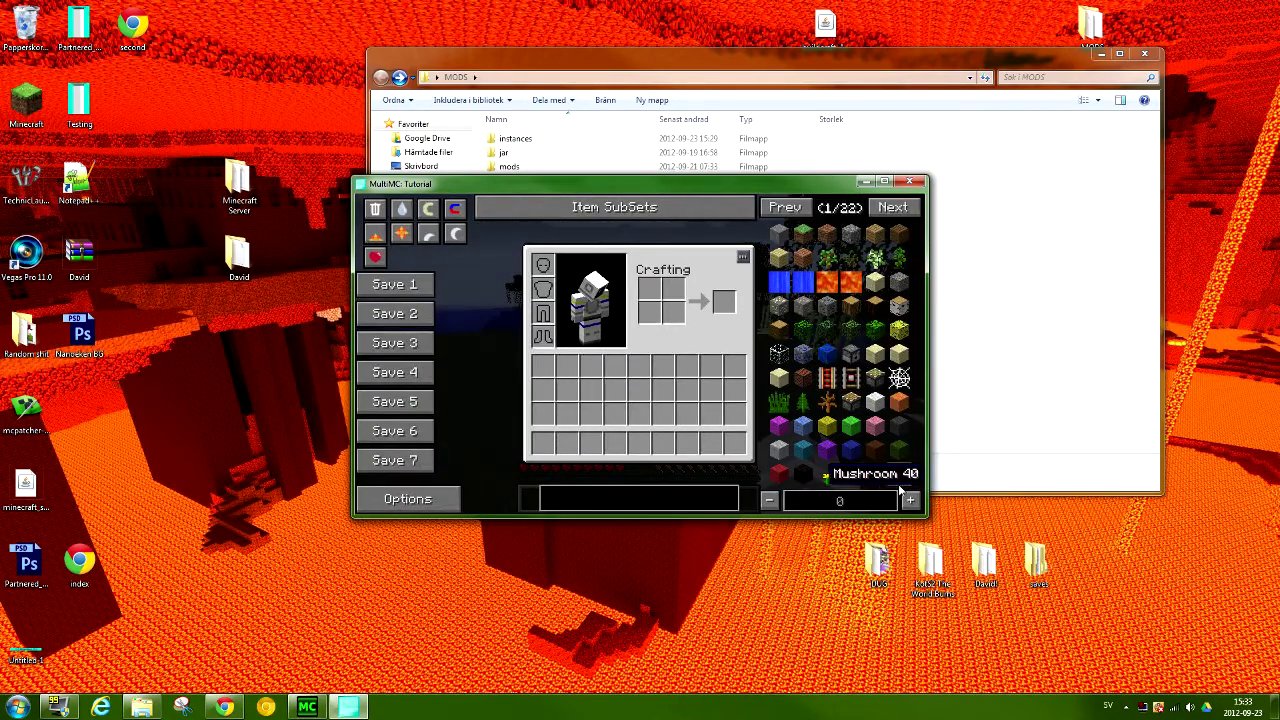
pyautogui.click(893, 208)
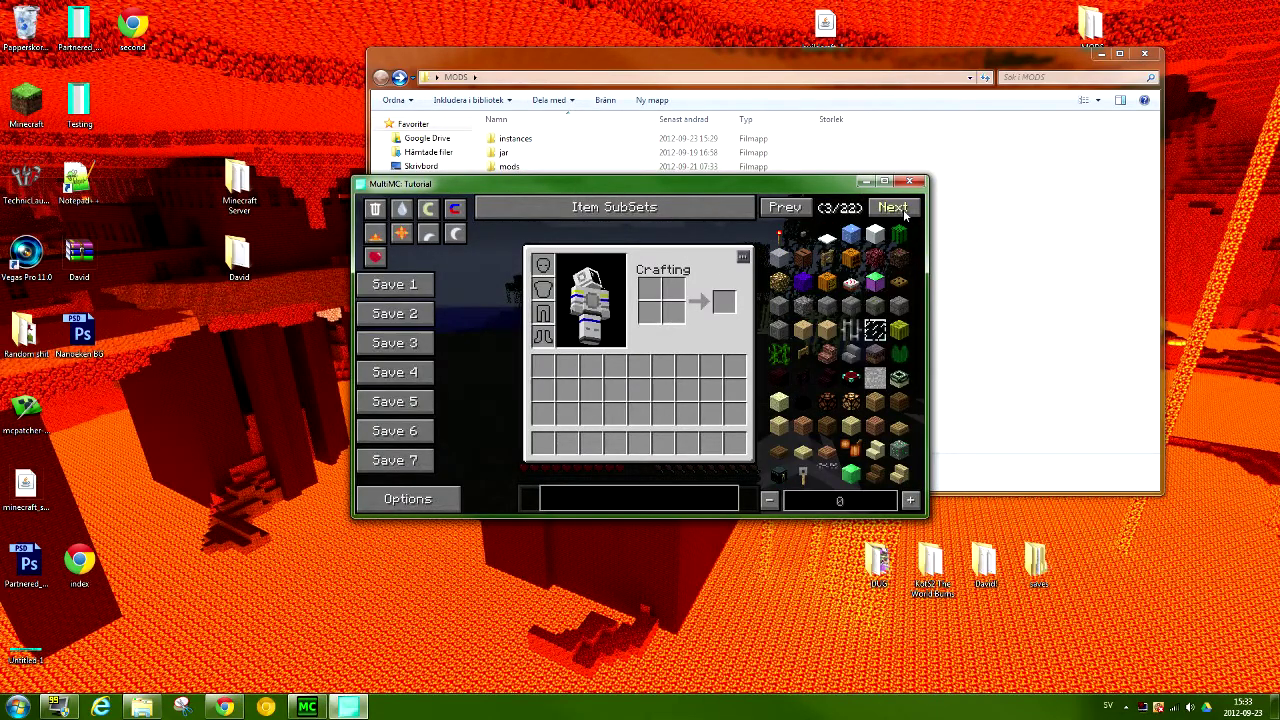
pyautogui.click(900, 210)
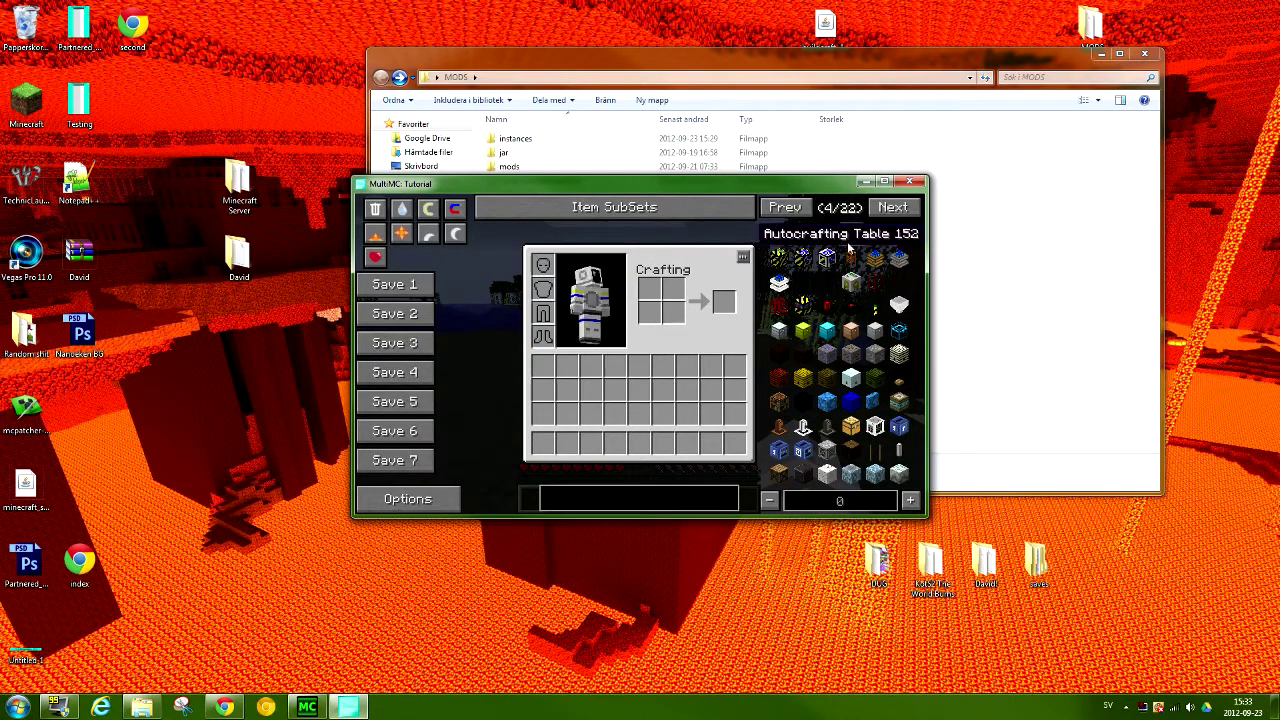
pyautogui.click(797, 214)
pyautogui.click(797, 214)
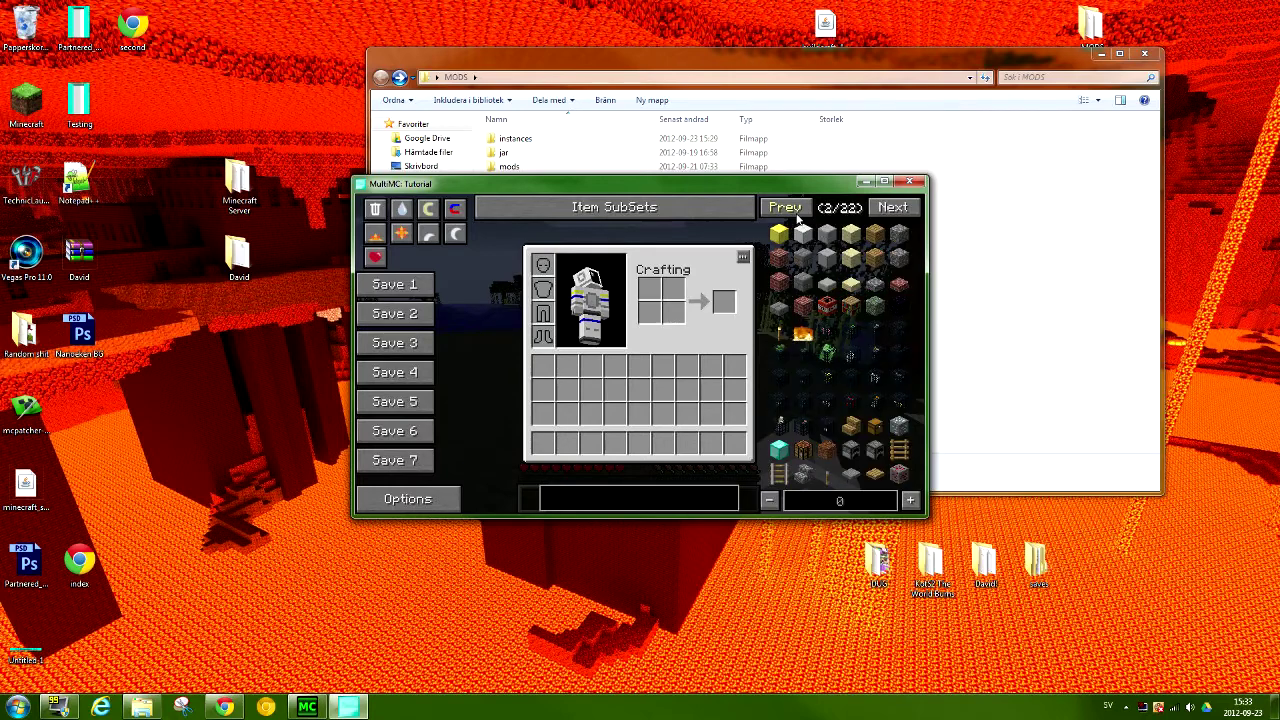
pyautogui.click(797, 216)
# Search the item list for "book", take a Book, craft it into a World Anchor and put that in the first hotbar slot.
pyautogui.click(617, 497)
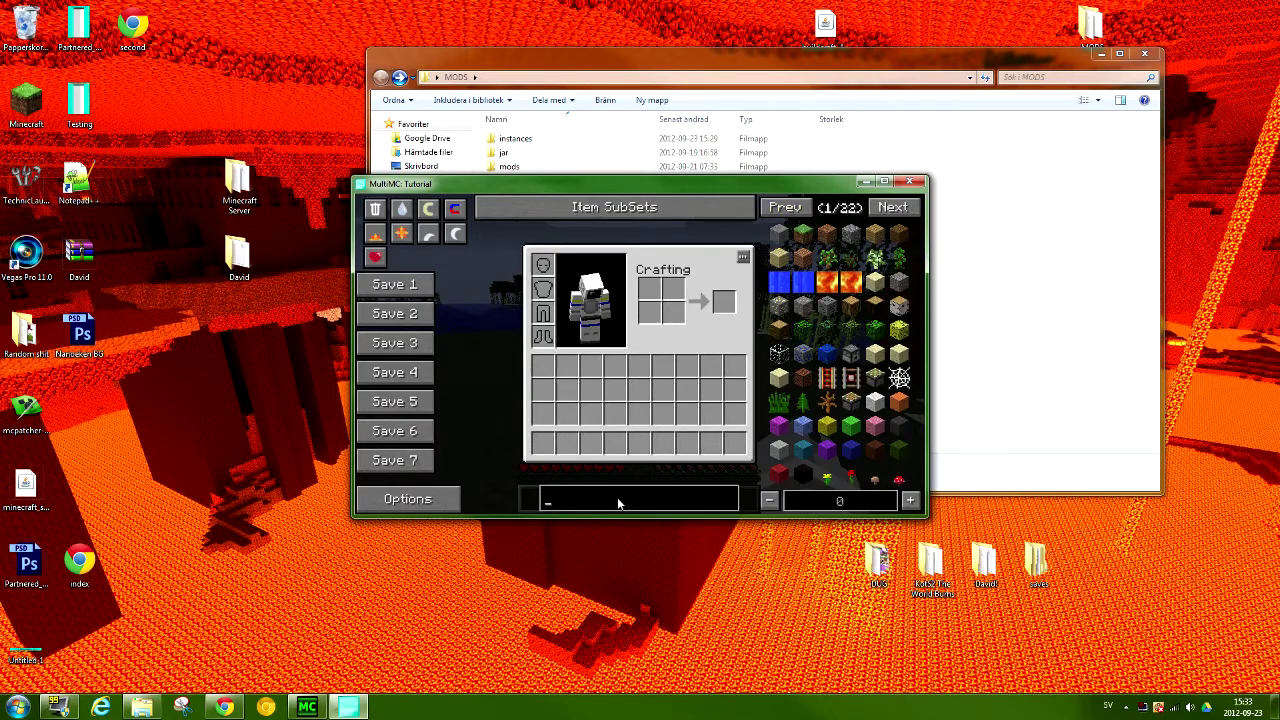
pyautogui.write('book')
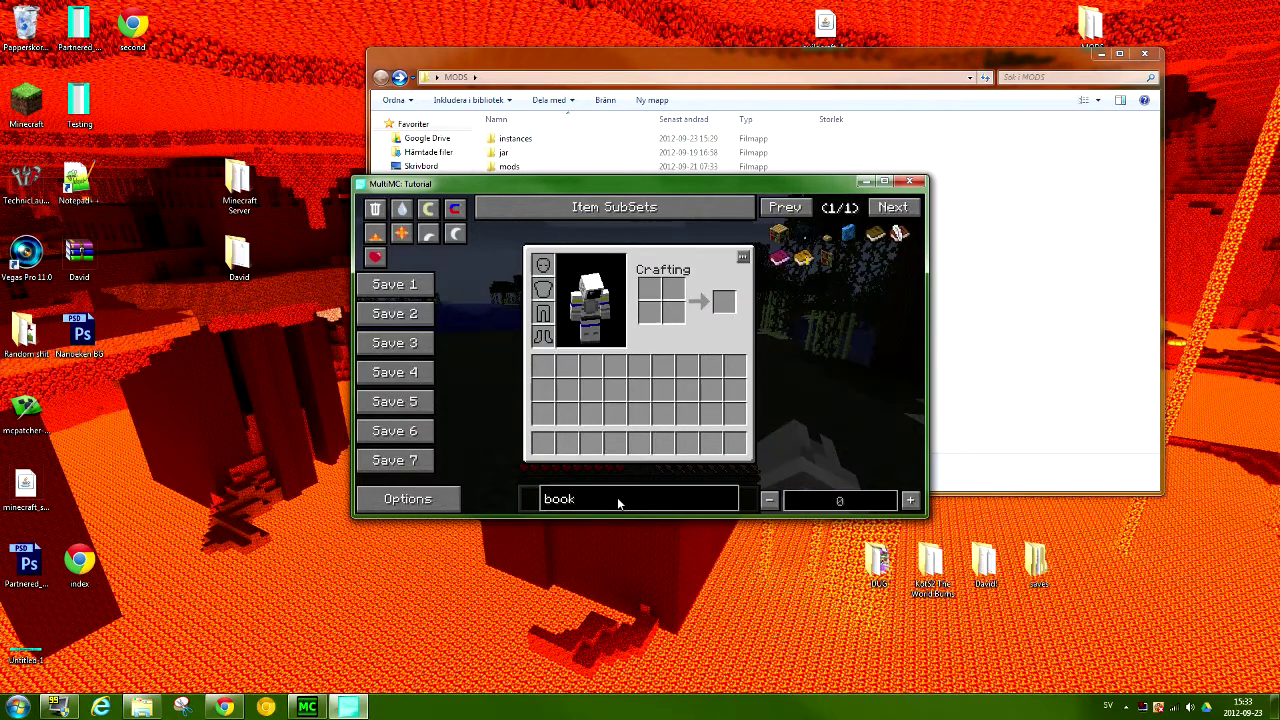
pyautogui.click(875, 234)
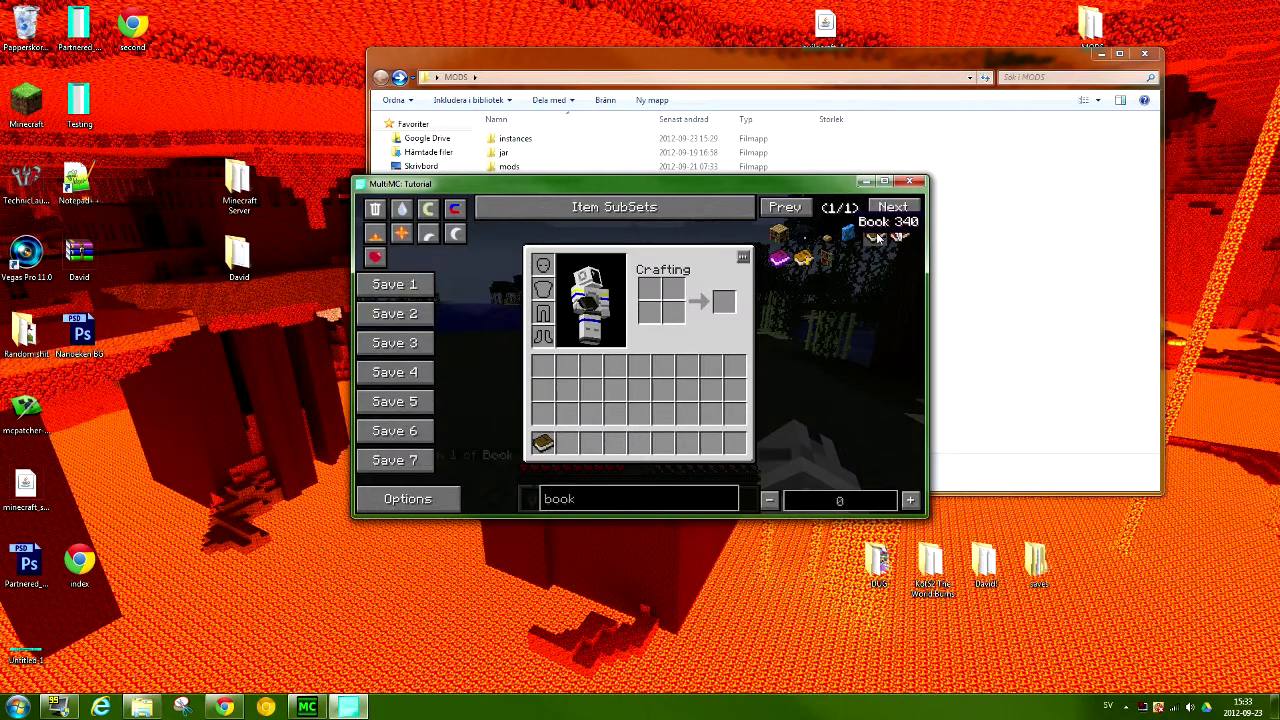
pyautogui.click(543, 443)
pyautogui.click(649, 313)
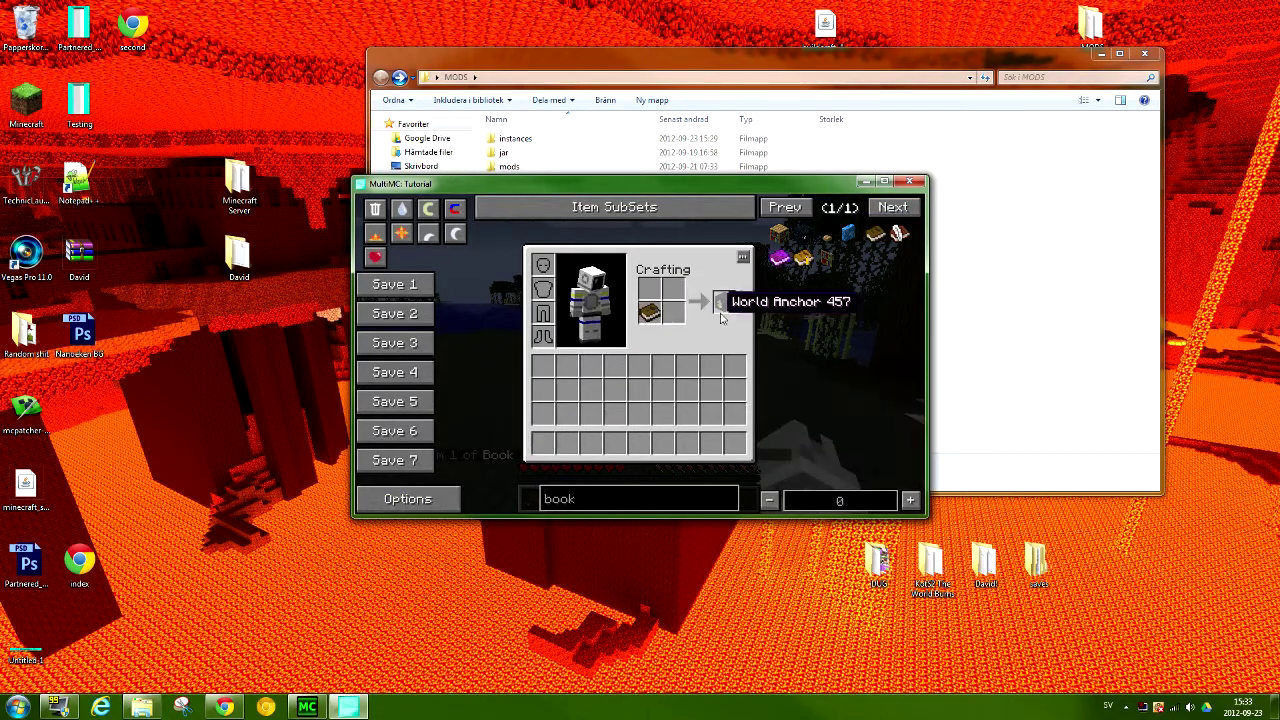
pyautogui.click(725, 306)
pyautogui.click(543, 446)
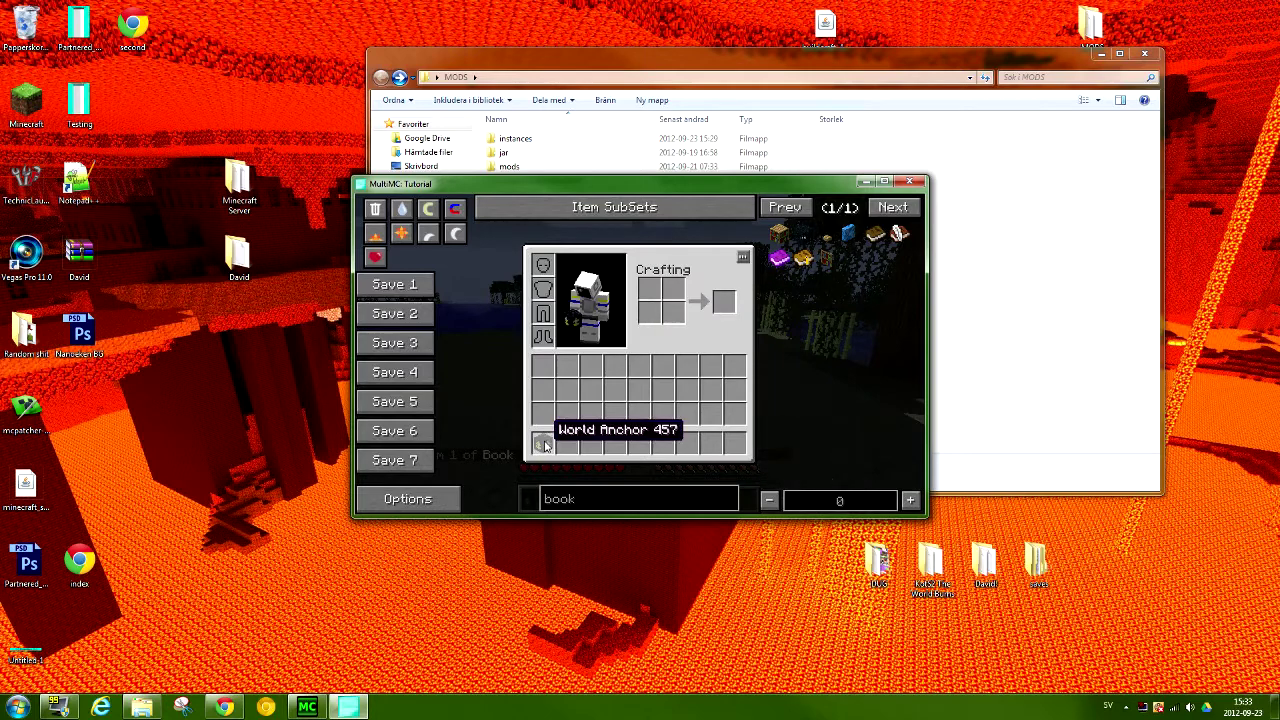
# Close the inventory and place the World Anchor on the ground.
pyautogui.press('e')
pyautogui.rightClick(640, 354)
pyautogui.moveTo(640, 354); pyautogui.dragTo(640, 354)
pyautogui.rightClick(640, 354)
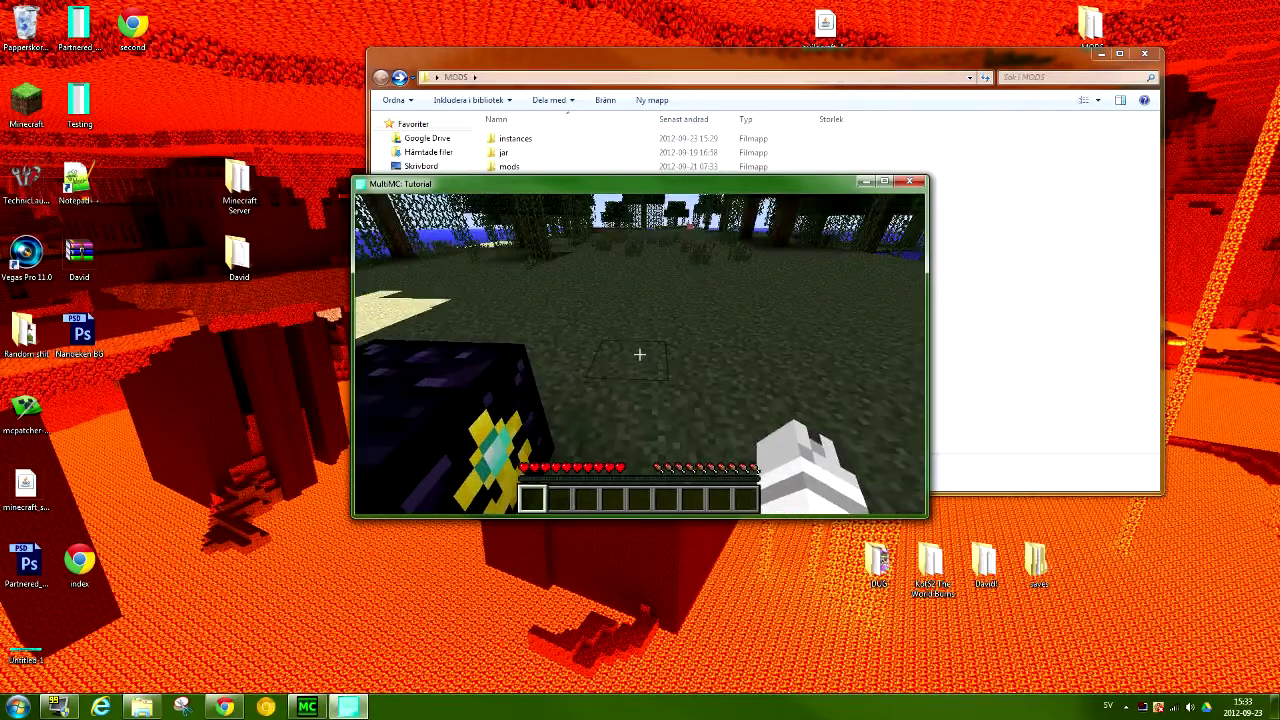
# Leave the world for the title screen and quit the game.
pyautogui.press('Escape')
pyautogui.click(648, 427)
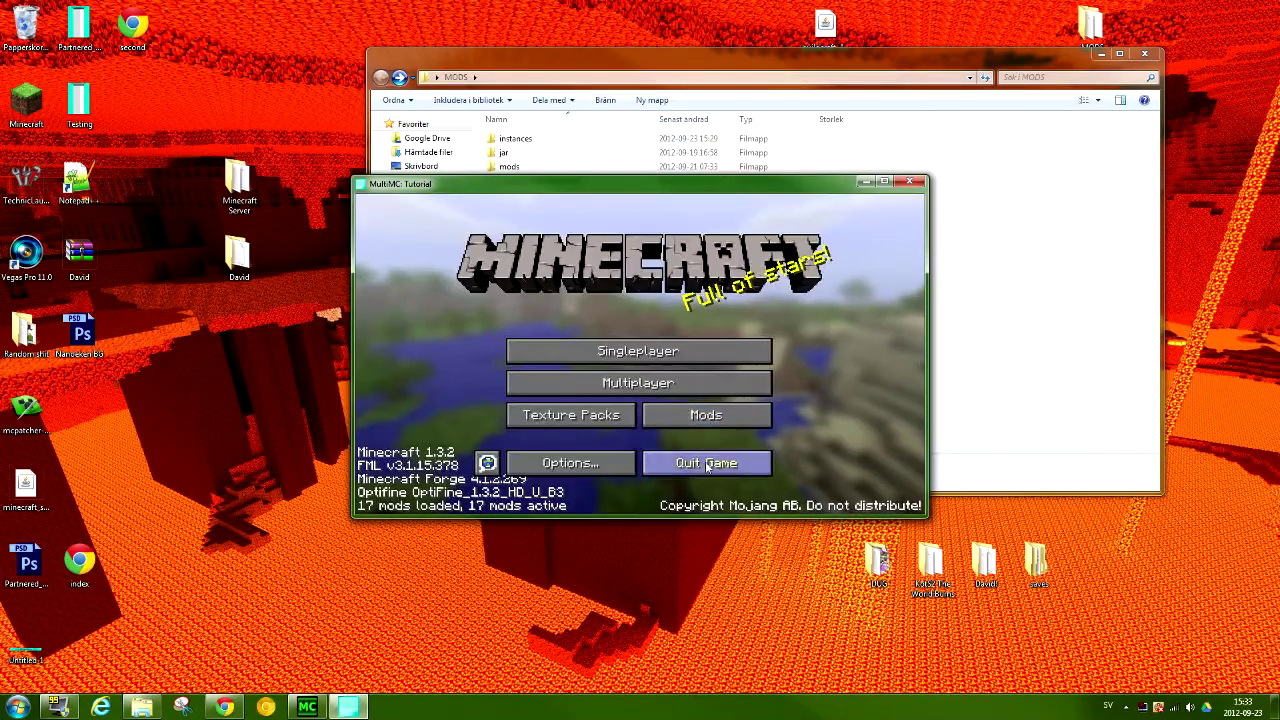
pyautogui.click(662, 463)
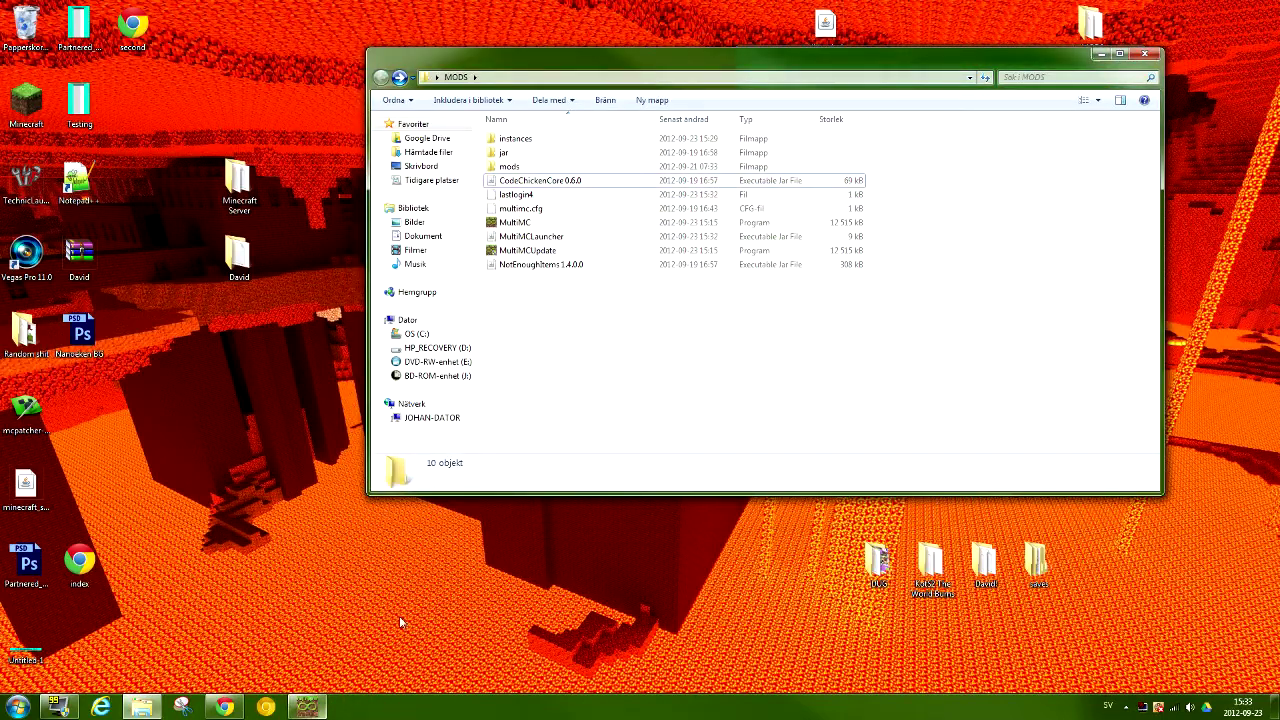
# Start MultiMC and open the Tutorial instance's .minecraft folder inside the instances folder.
pyautogui.moveTo(488, 67); pyautogui.dragTo(464, 86)
pyautogui.doubleClick(490, 241)
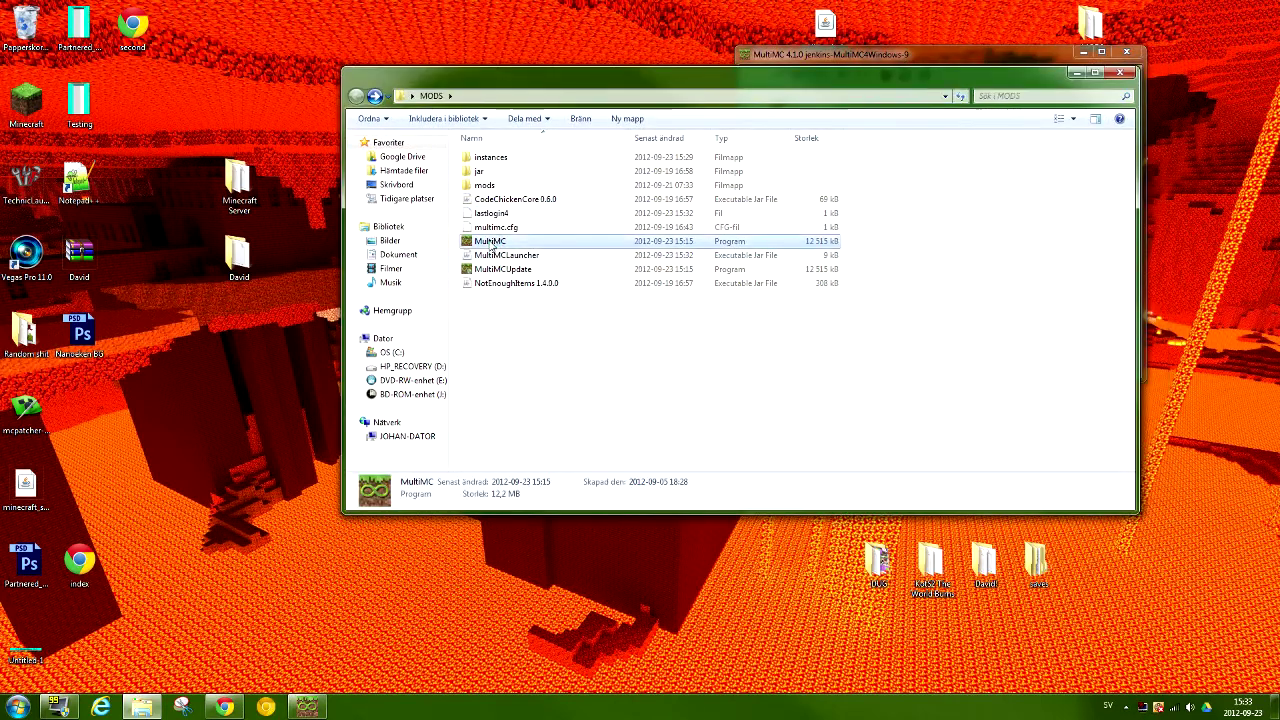
pyautogui.doubleClick(513, 162)
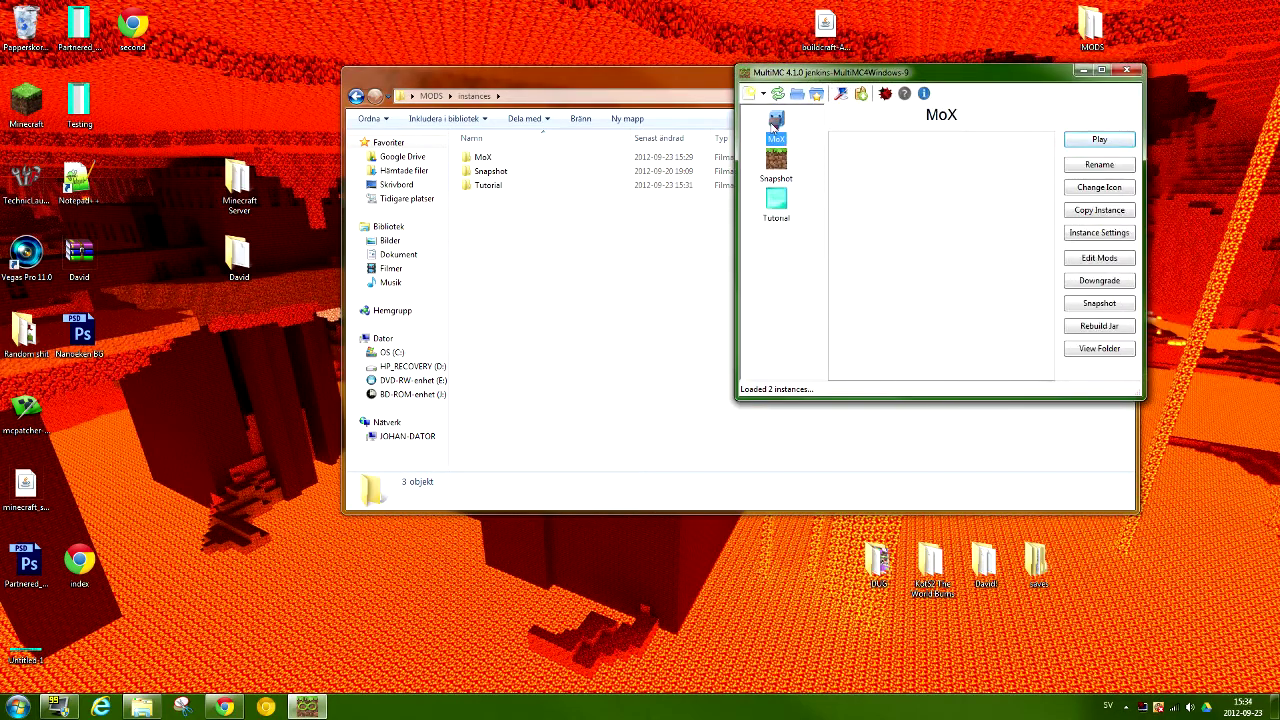
pyautogui.click(553, 270)
pyautogui.doubleClick(488, 185)
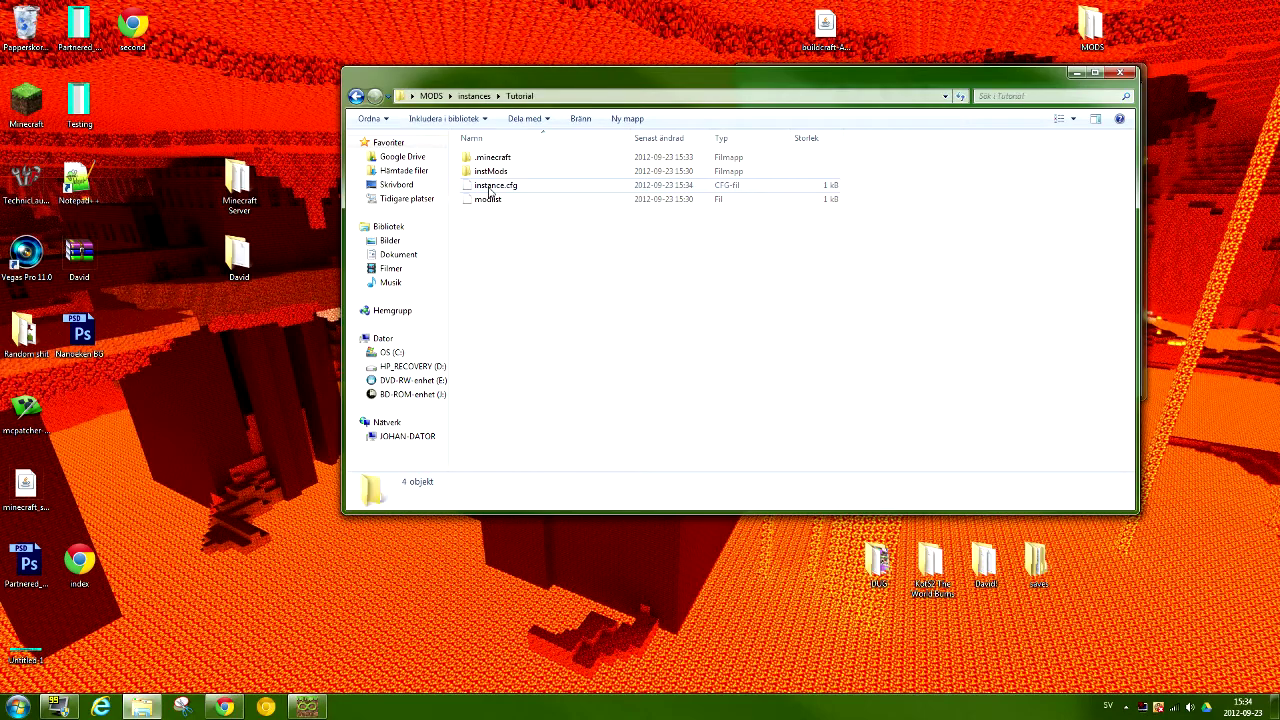
pyautogui.doubleClick(533, 160)
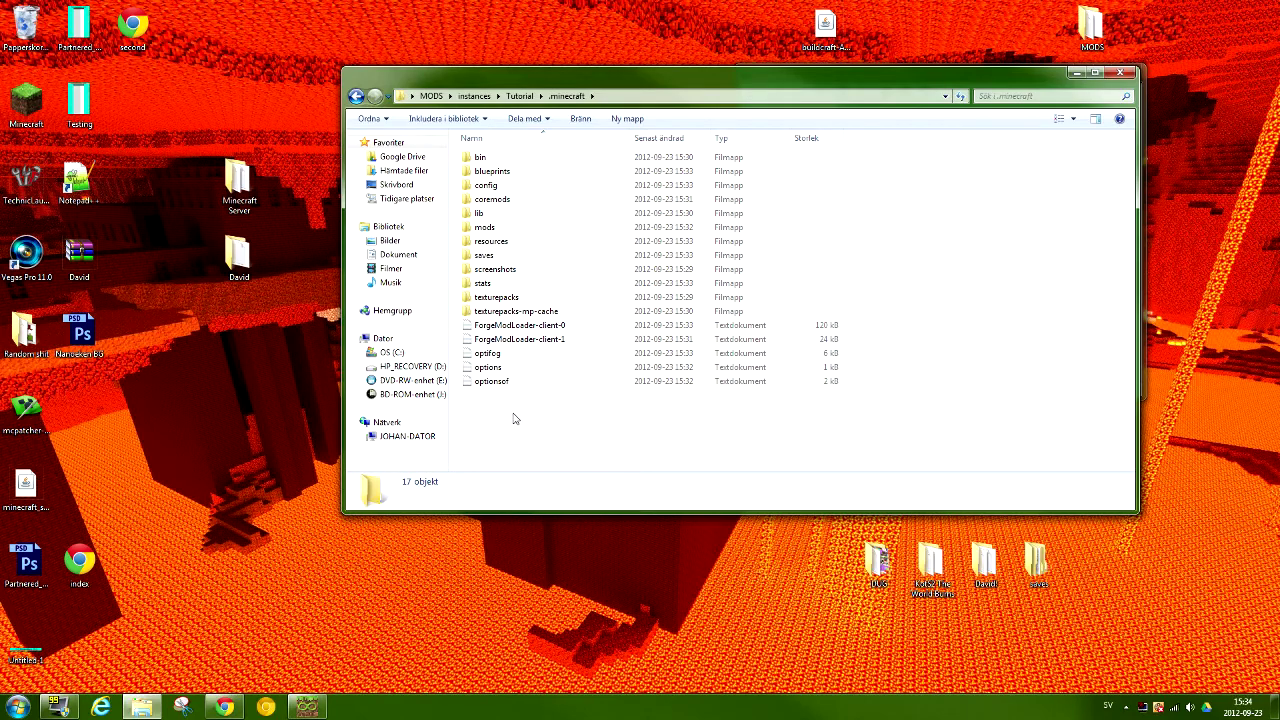
# In the config folder's mystcraft_config, set block IDs bookstand 300, crystal 303, linkmodifier 307, linkportal 305, receptacle 306 and starfissure 304, save and close.
pyautogui.moveTo(506, 410); pyautogui.dragTo(507, 140)
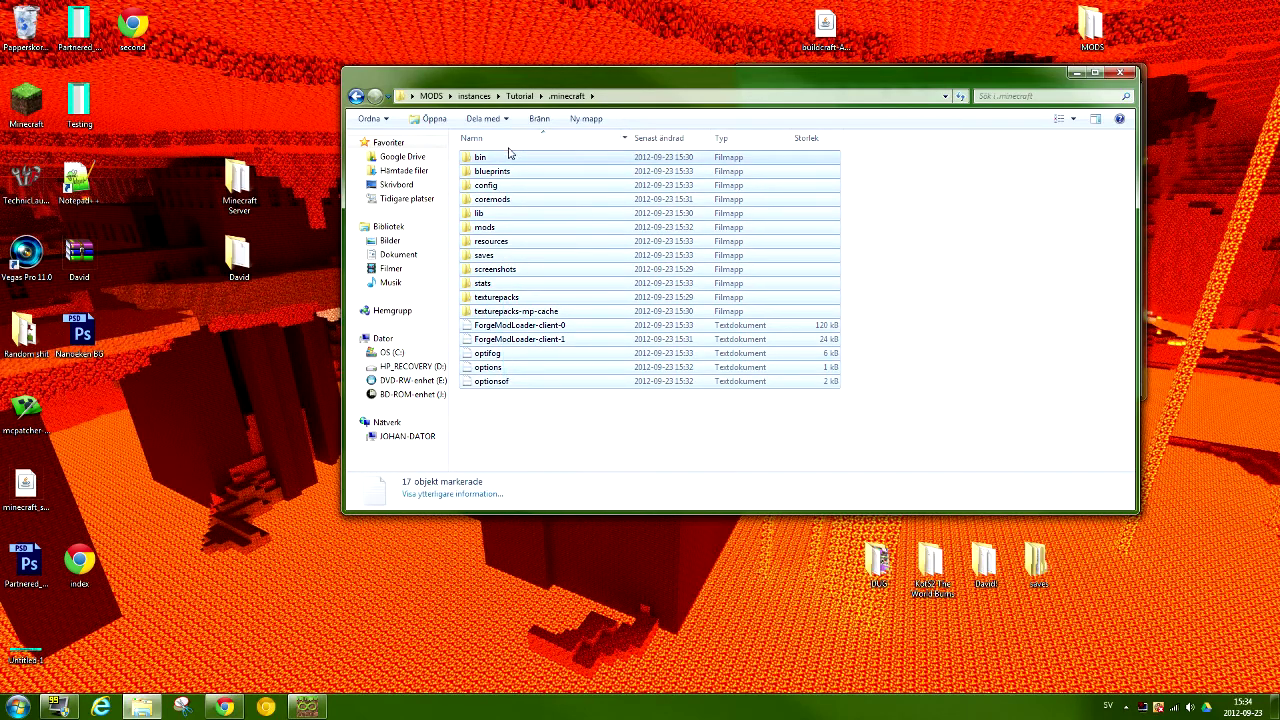
pyautogui.click(849, 240)
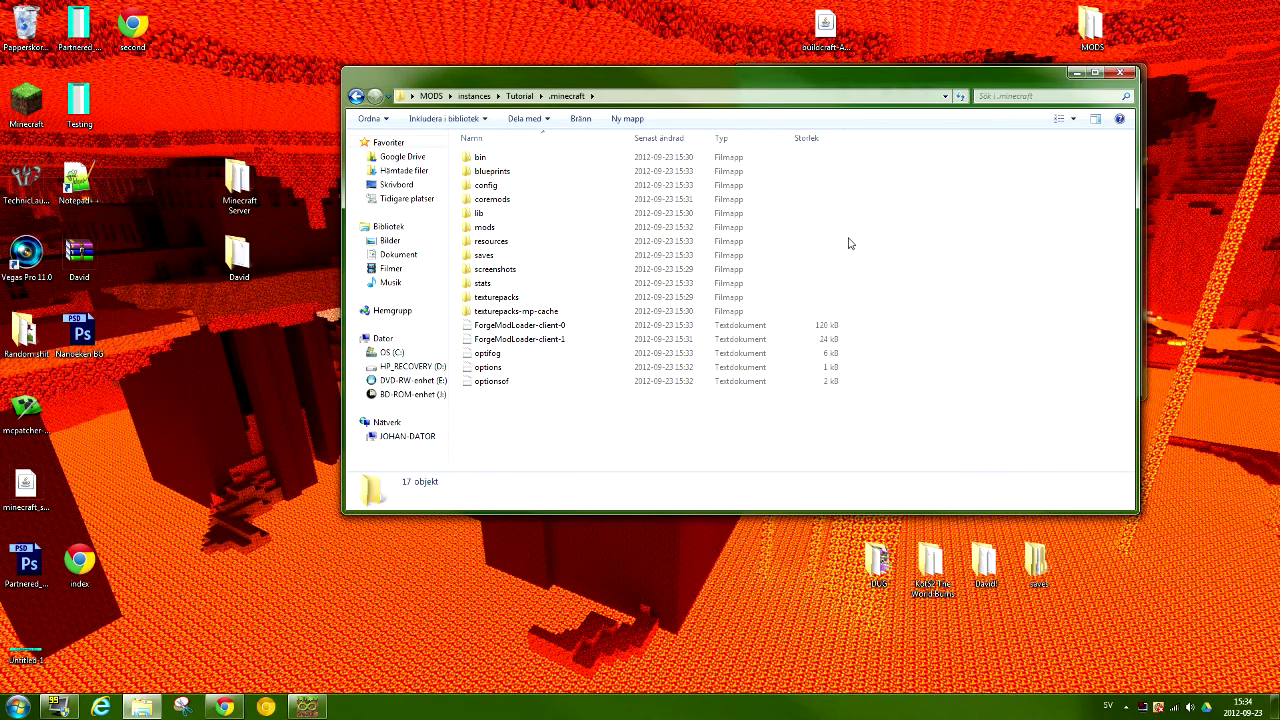
pyautogui.doubleClick(508, 187)
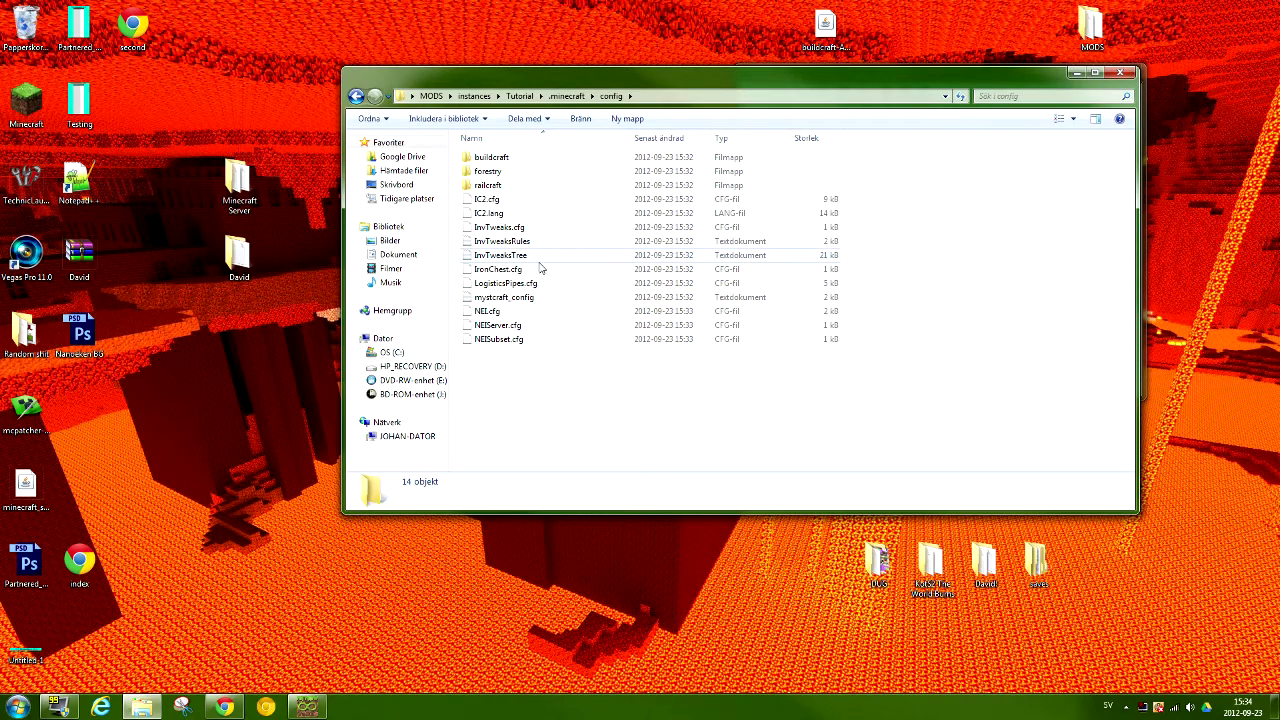
pyautogui.doubleClick(546, 300)
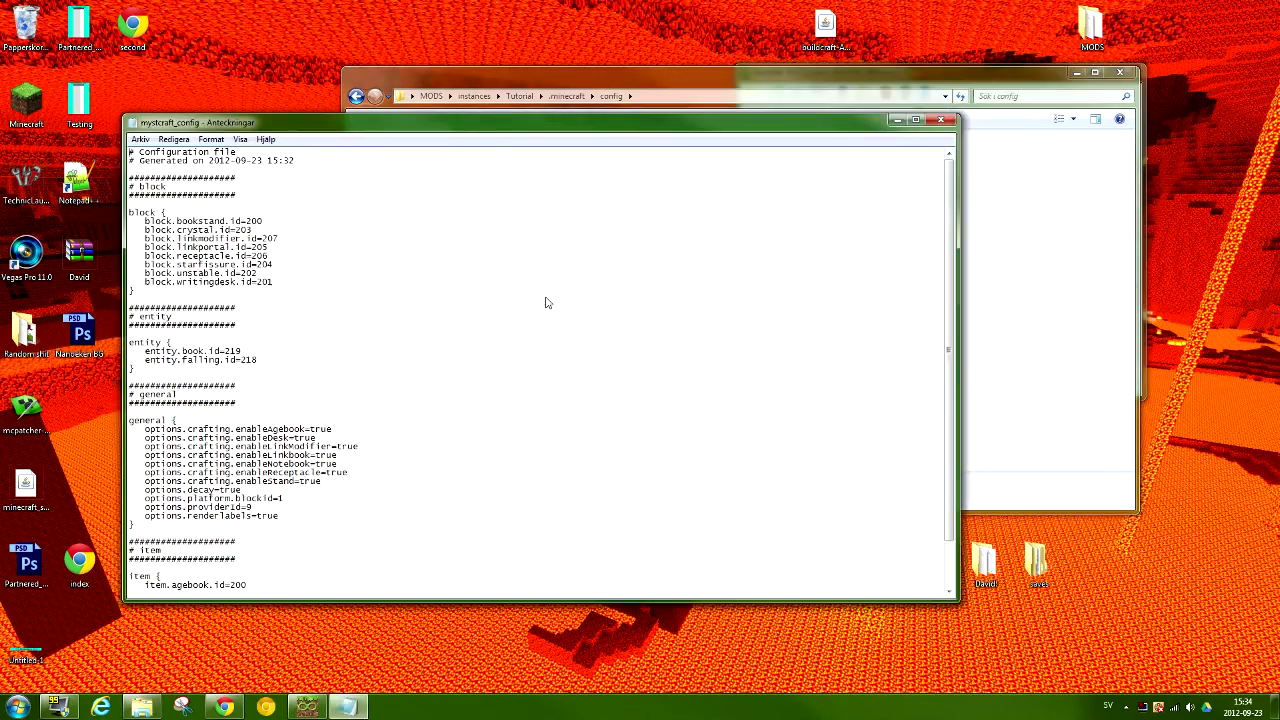
pyautogui.moveTo(313, 128); pyautogui.dragTo(478, 71)
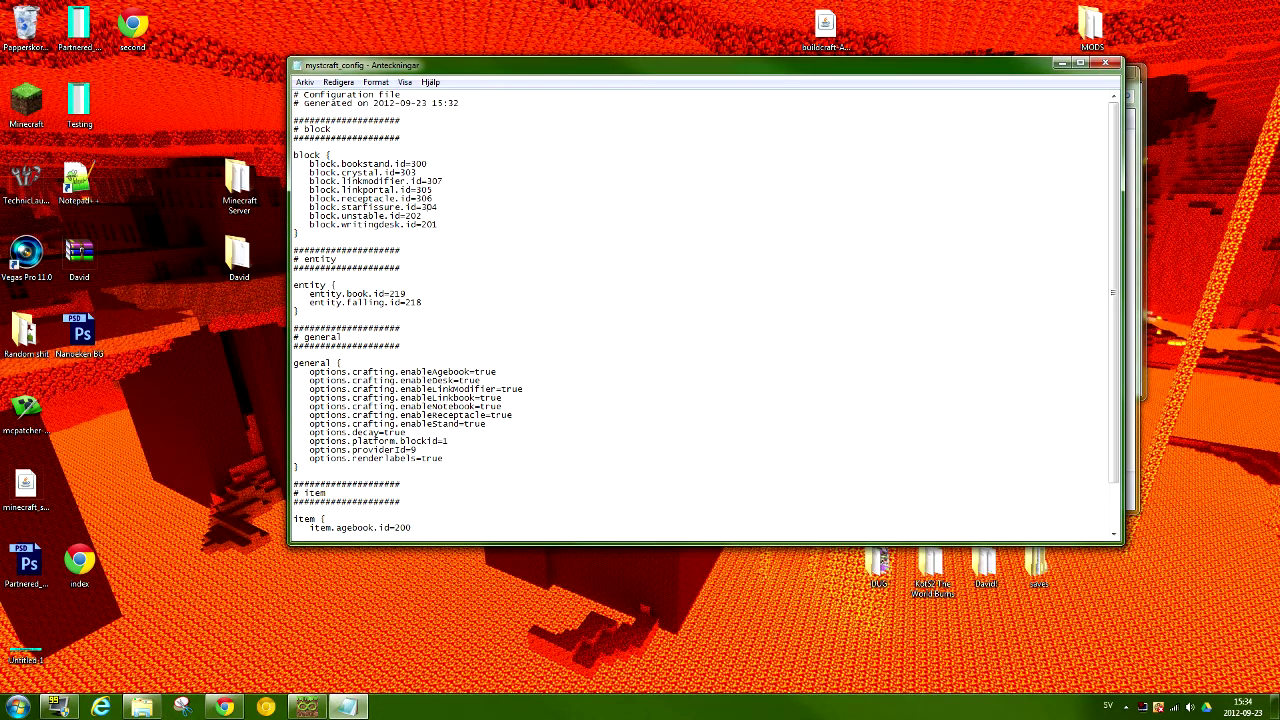
pyautogui.click(1105, 64)
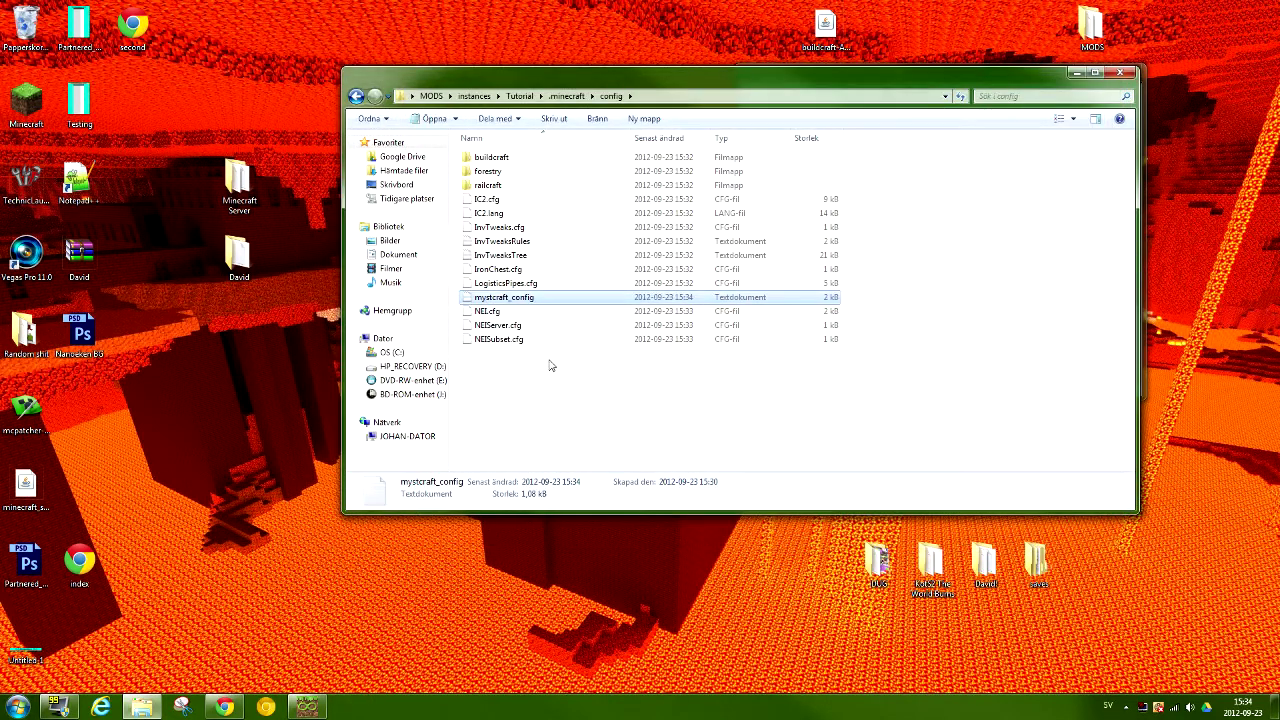
# Edit railcraft.cfg from the railcraft config folder in Notepad++, setting block.cube to 657, and save and close it.
pyautogui.click(534, 420)
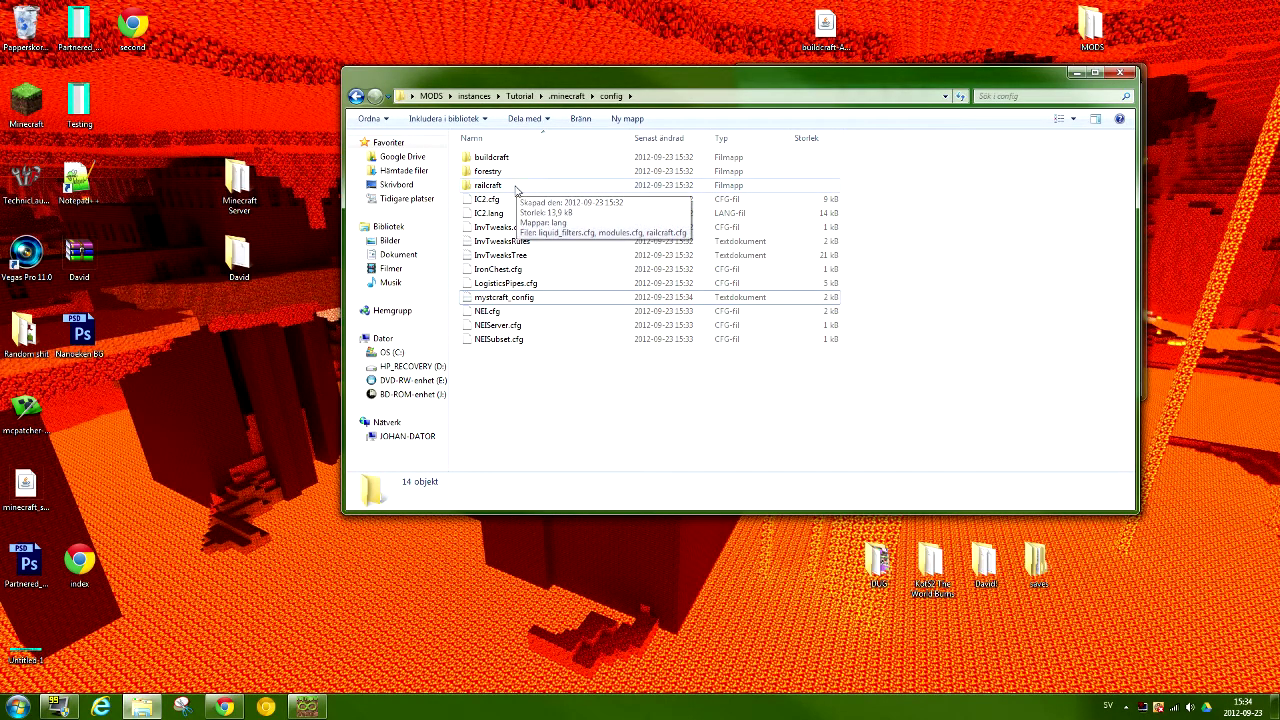
pyautogui.doubleClick(512, 186)
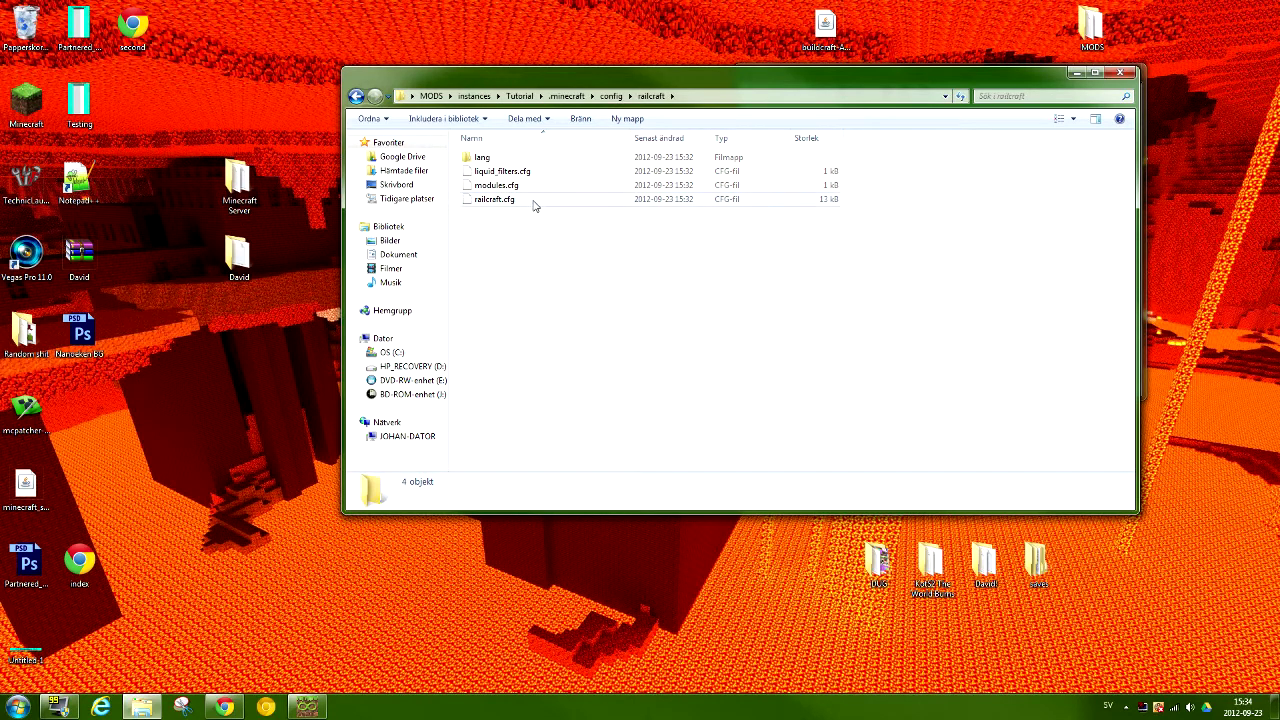
pyautogui.rightClick(494, 199)
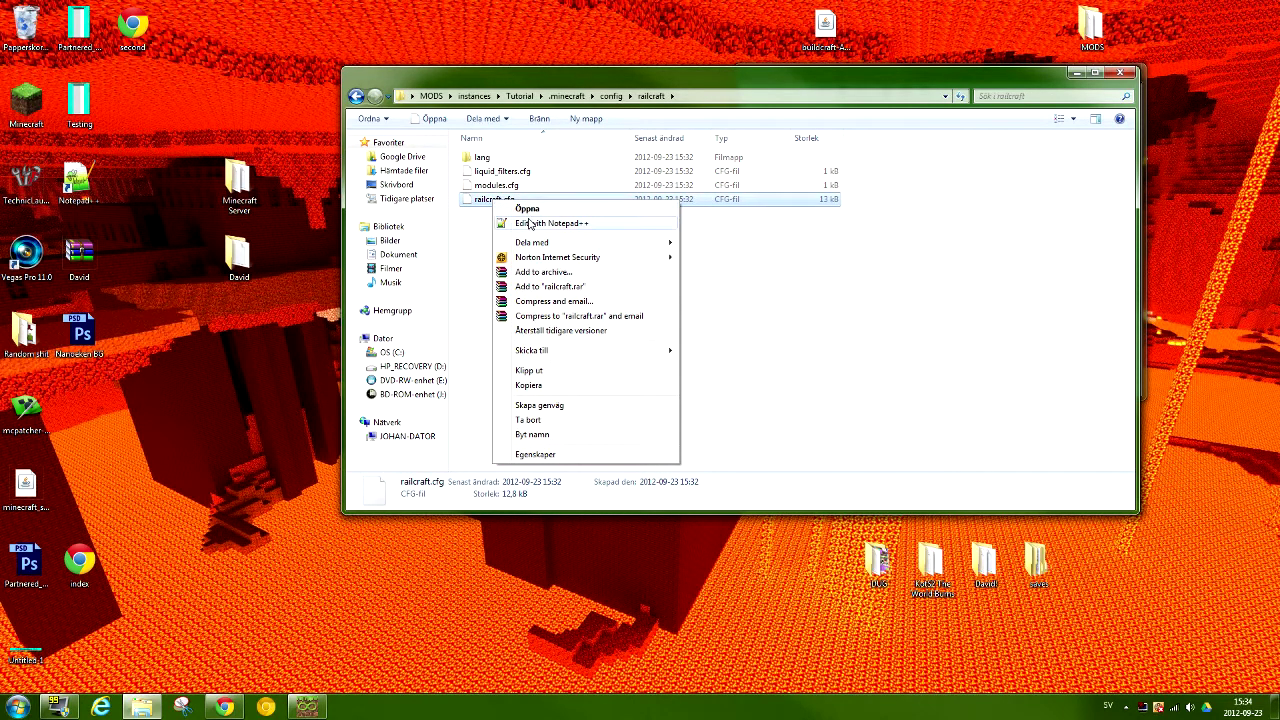
pyautogui.click(530, 223)
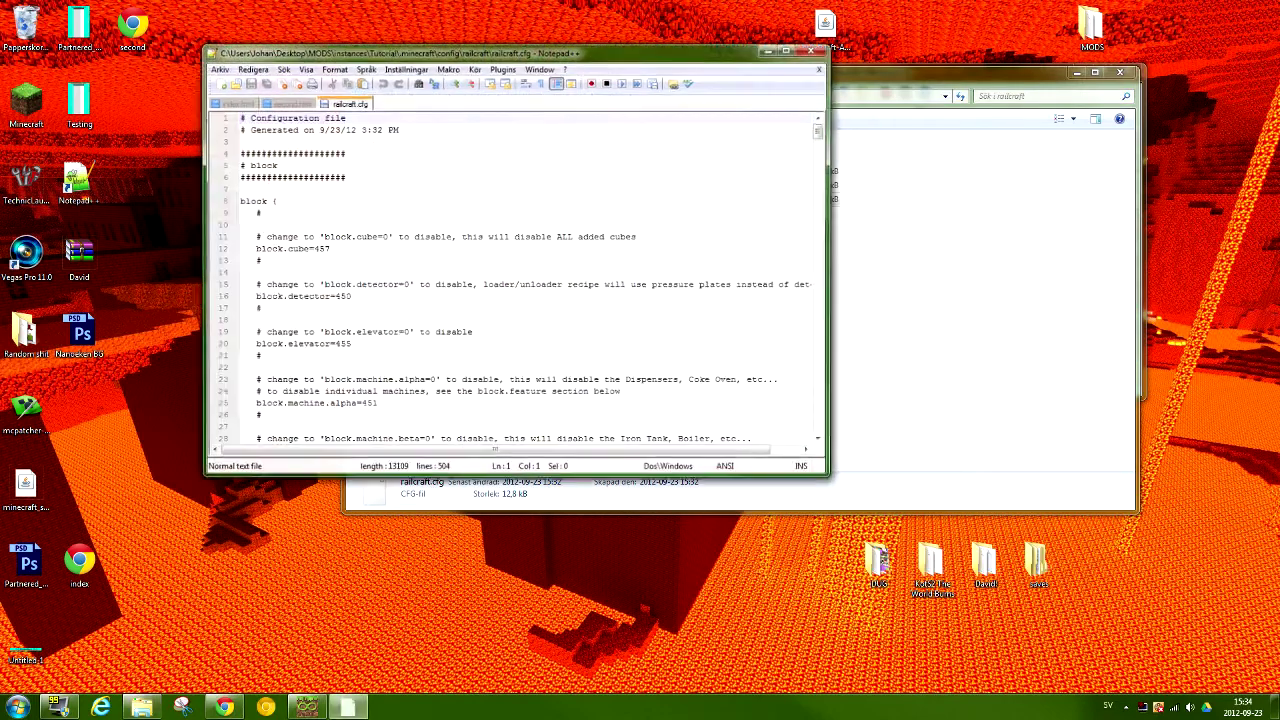
pyautogui.click(240, 224)
pyautogui.click(322, 248)
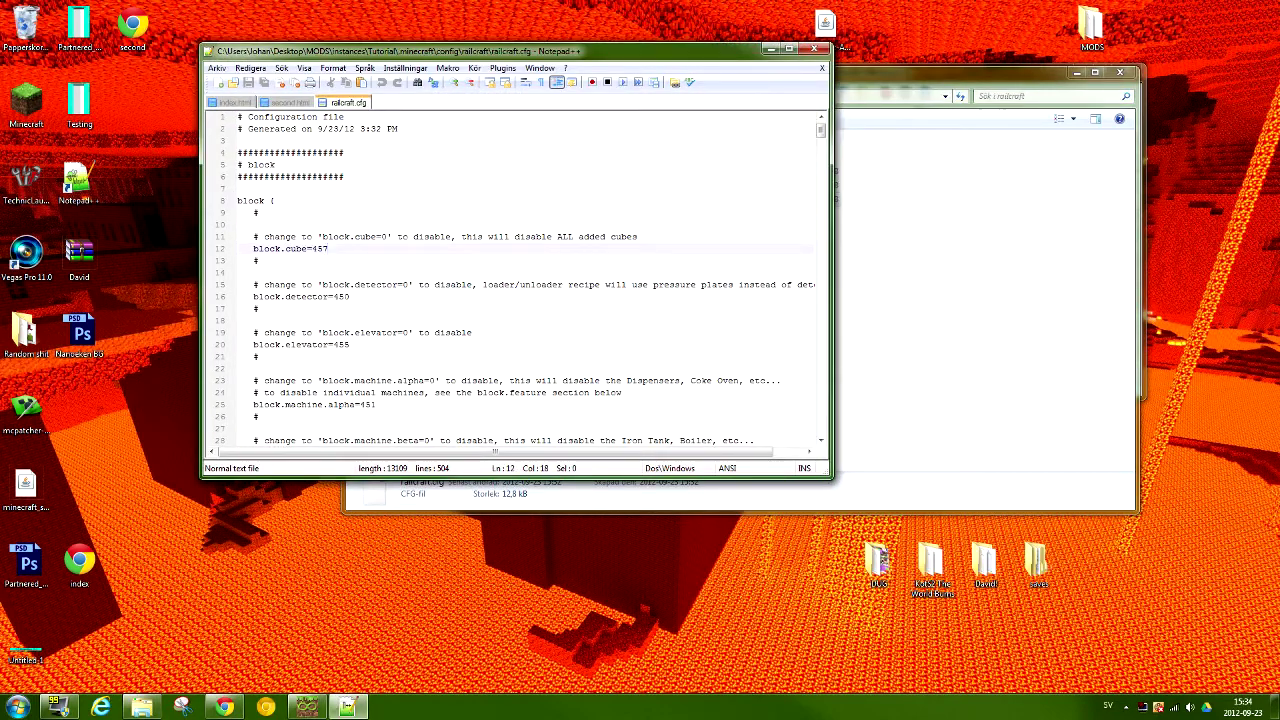
pyautogui.scroll(-1, 531, 279)
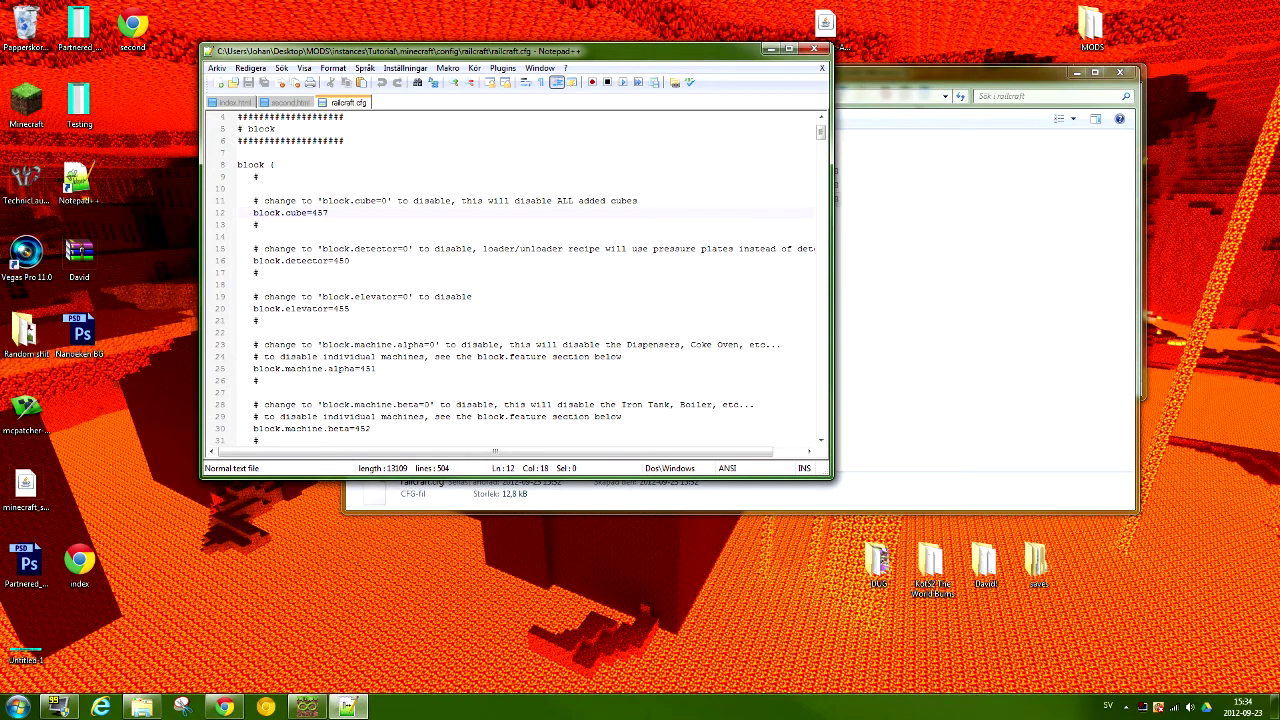
pyautogui.write('6')
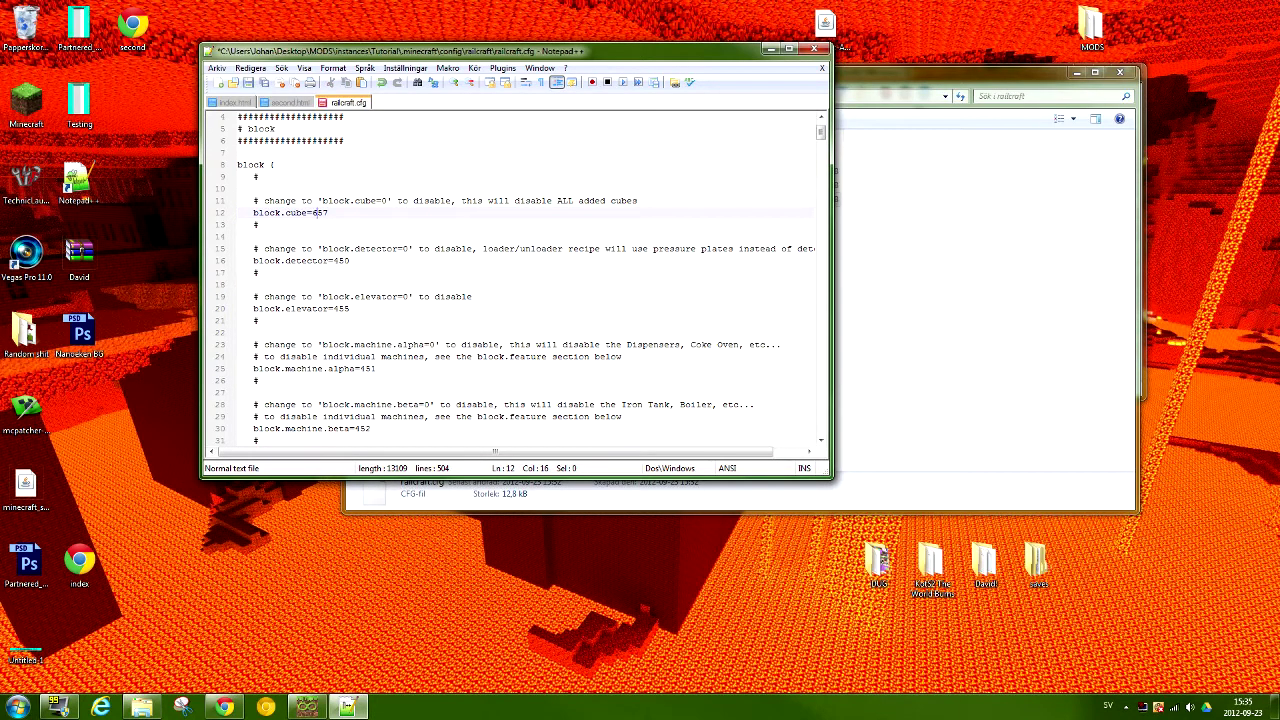
pyautogui.hotkey('ctrl', 's')
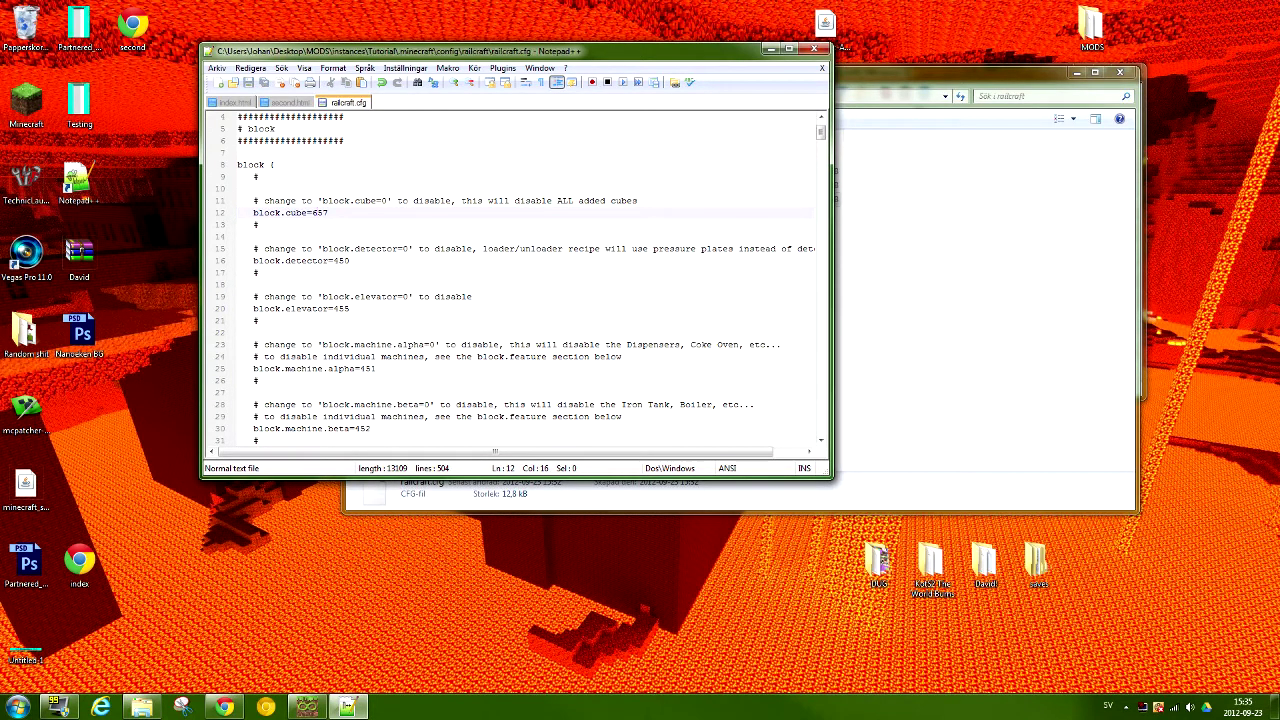
pyautogui.click(816, 49)
pyautogui.click(600, 337)
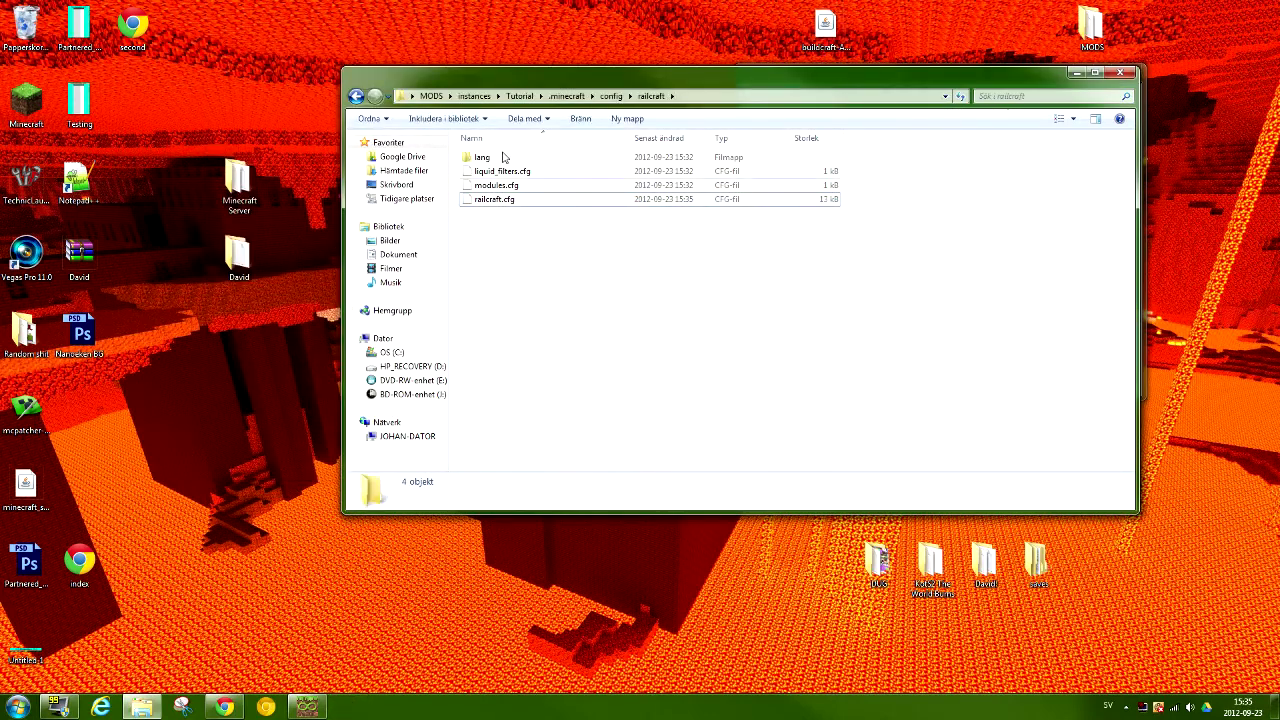
# Return to the config folder and, in mystcraft_config, set item IDs agebook 300, linkbook 301 and notebook 303, closing the file.
pyautogui.click(356, 96)
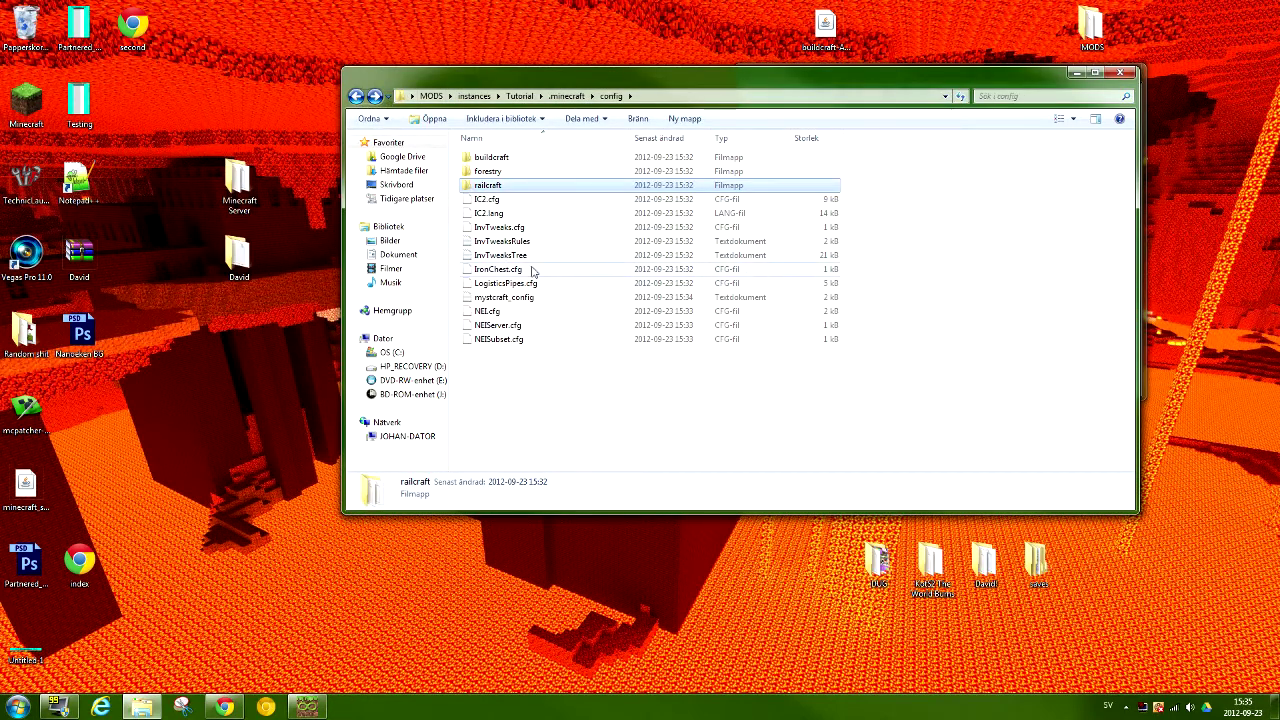
pyautogui.doubleClick(504, 297)
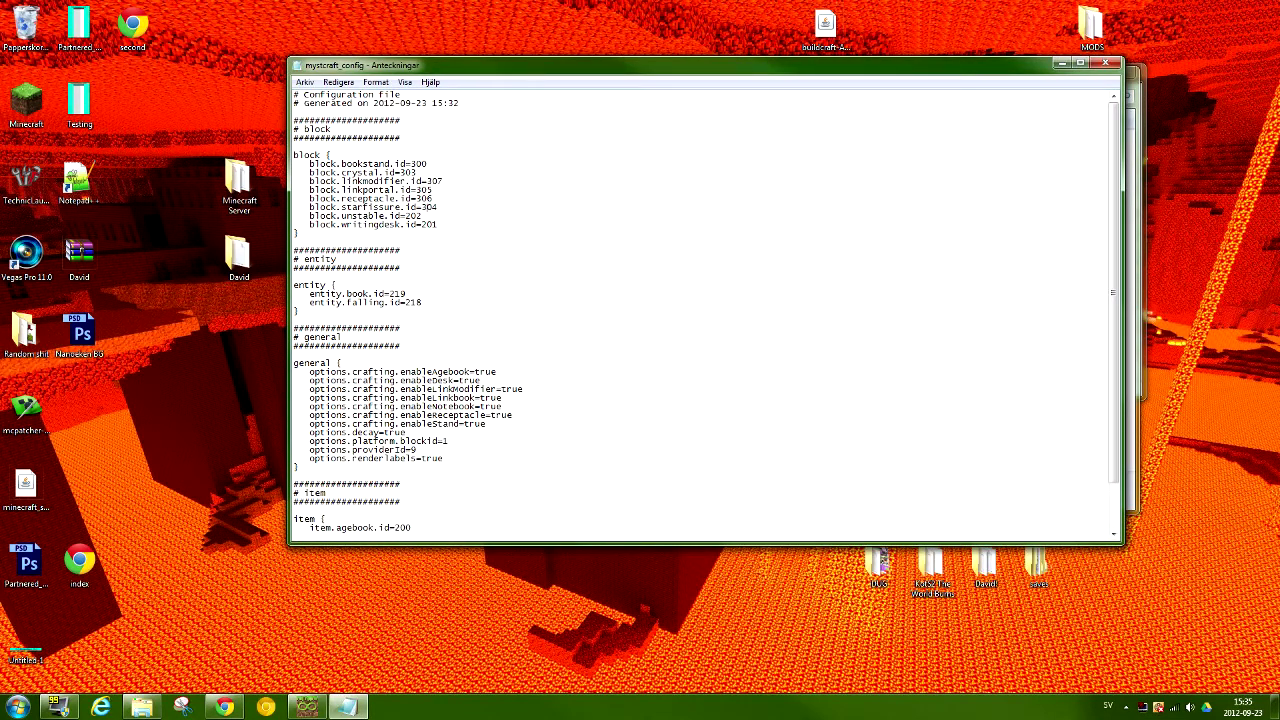
pyautogui.scroll(-1, 706, 312)
pyautogui.scroll(-1, 706, 312)
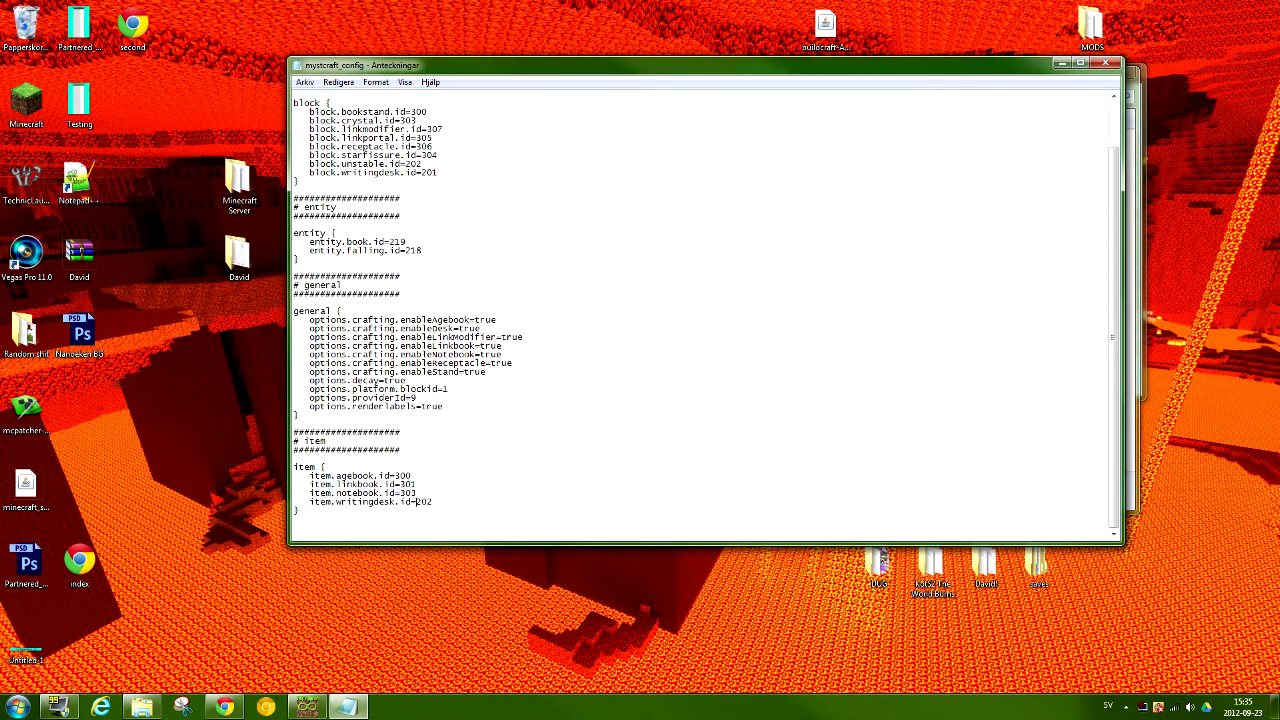
pyautogui.click(1105, 64)
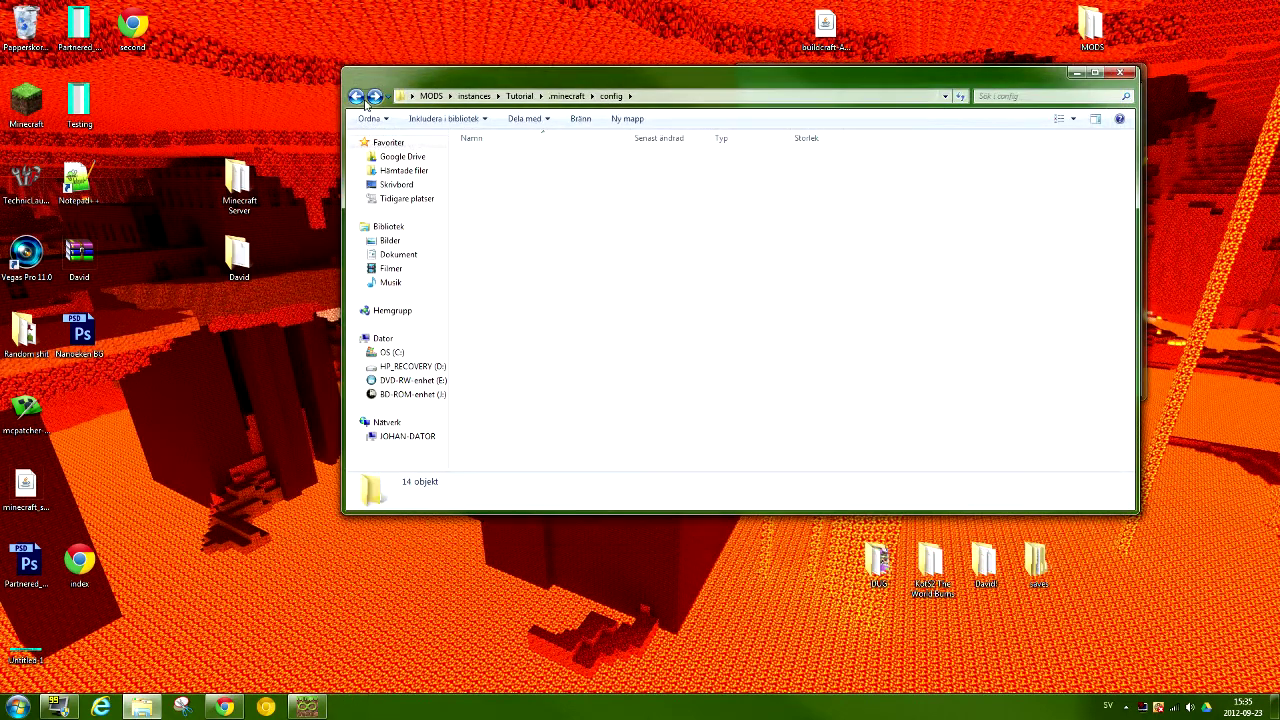
# Close the config folder window and test-launch the Tutorial instance with the remembered login, closing the game window at the loading screen.
pyautogui.click(357, 96)
pyautogui.click(1121, 73)
pyautogui.moveTo(790, 72); pyautogui.dragTo(384, 80)
pyautogui.click(662, 150)
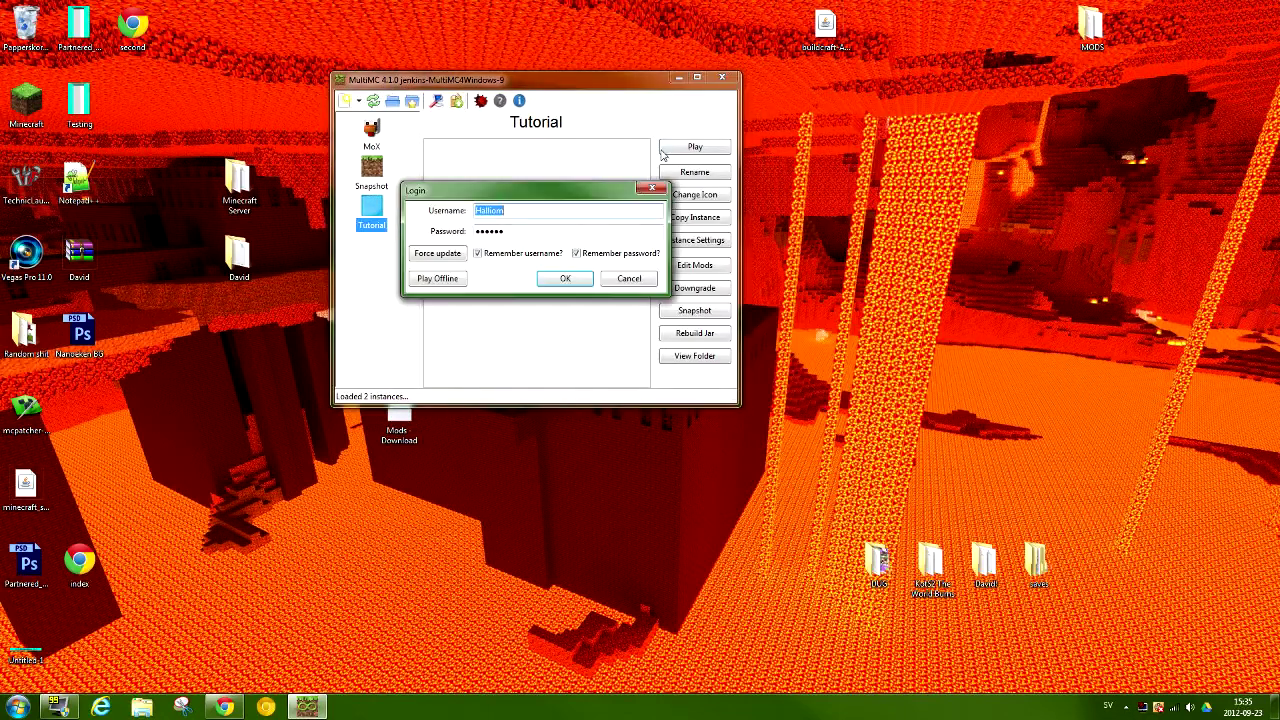
pyautogui.click(561, 277)
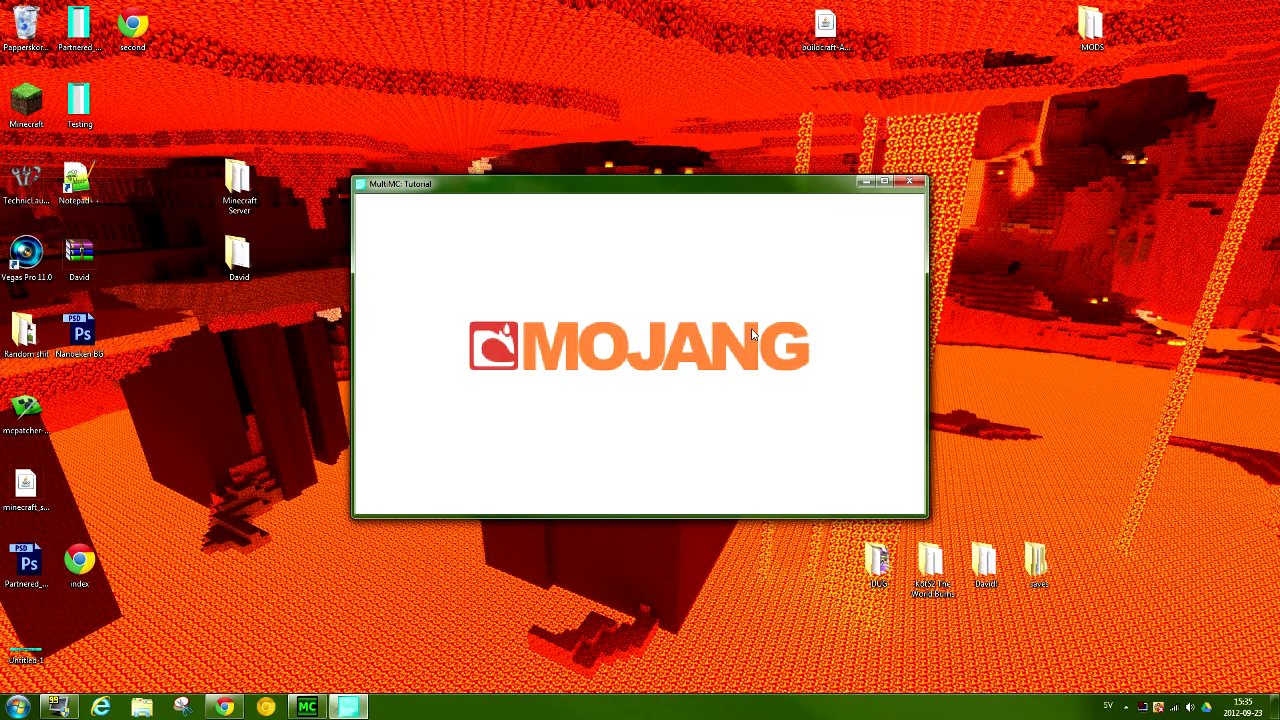
pyautogui.click(908, 183)
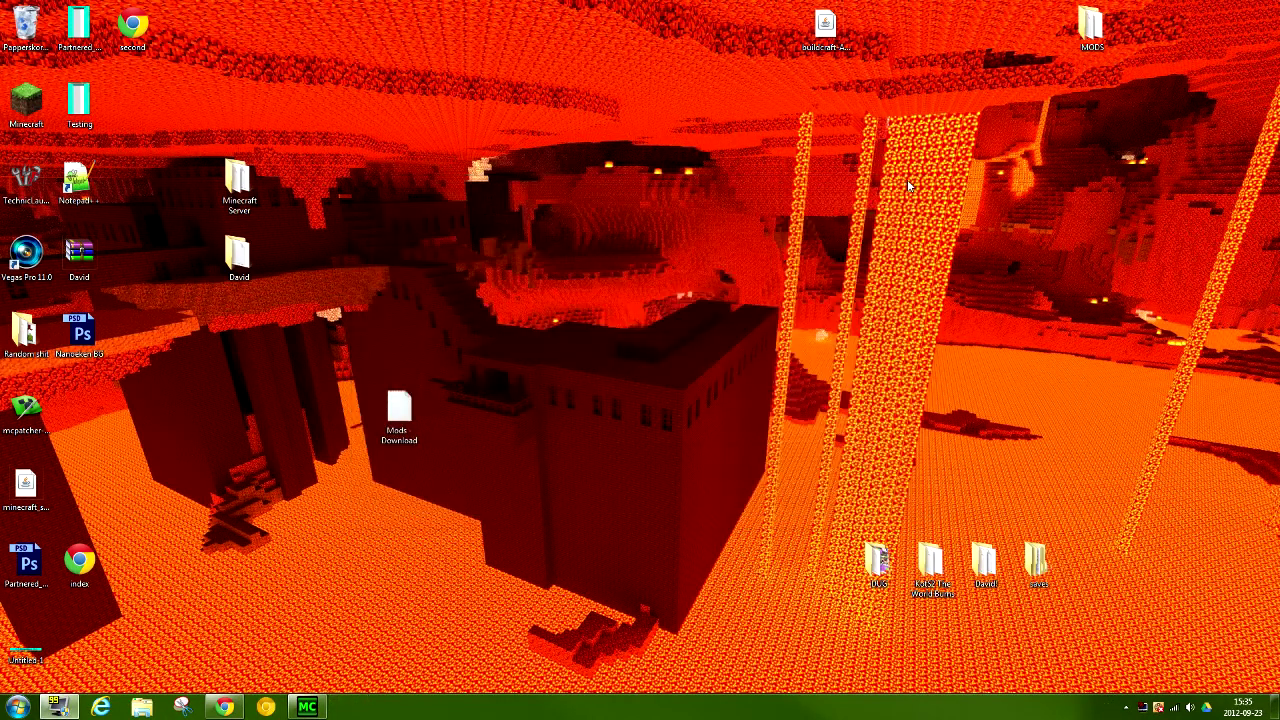
# Browse from the MODS folder to the Tutorial instance's railcraft config folder and open railcraft.cfg in Notepad++.
pyautogui.doubleClick(1078, 40)
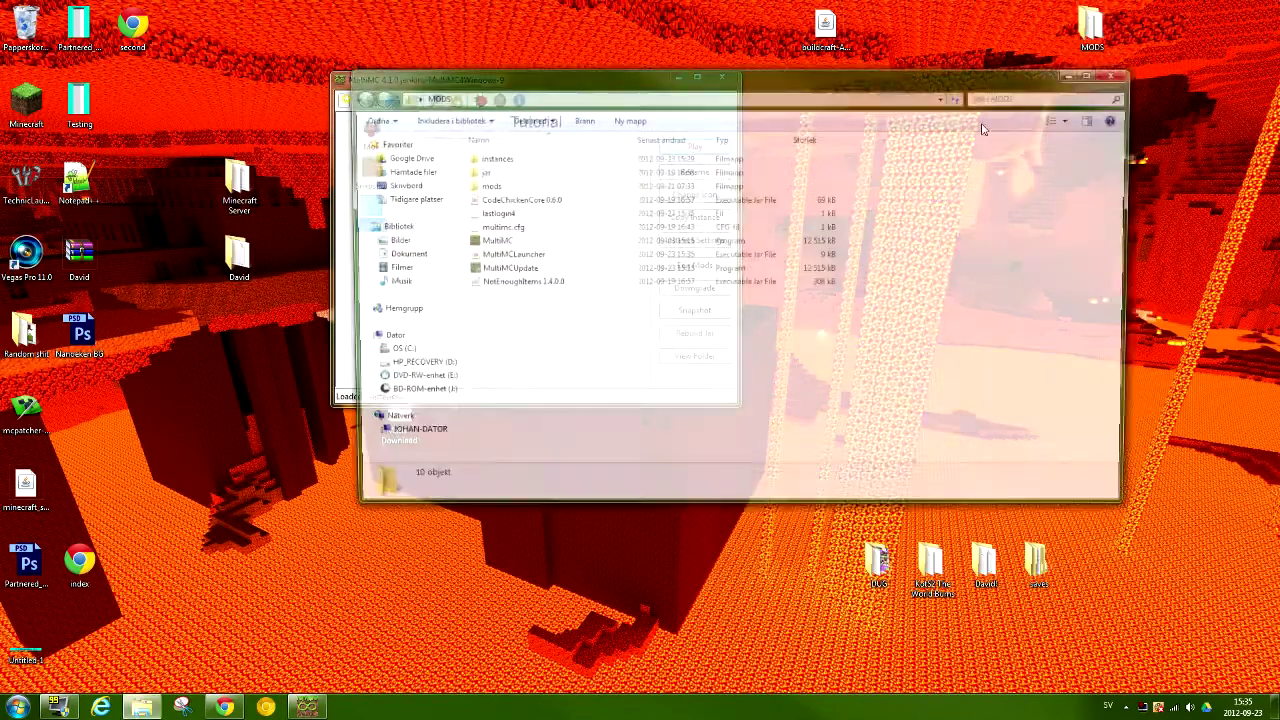
pyautogui.click(527, 173)
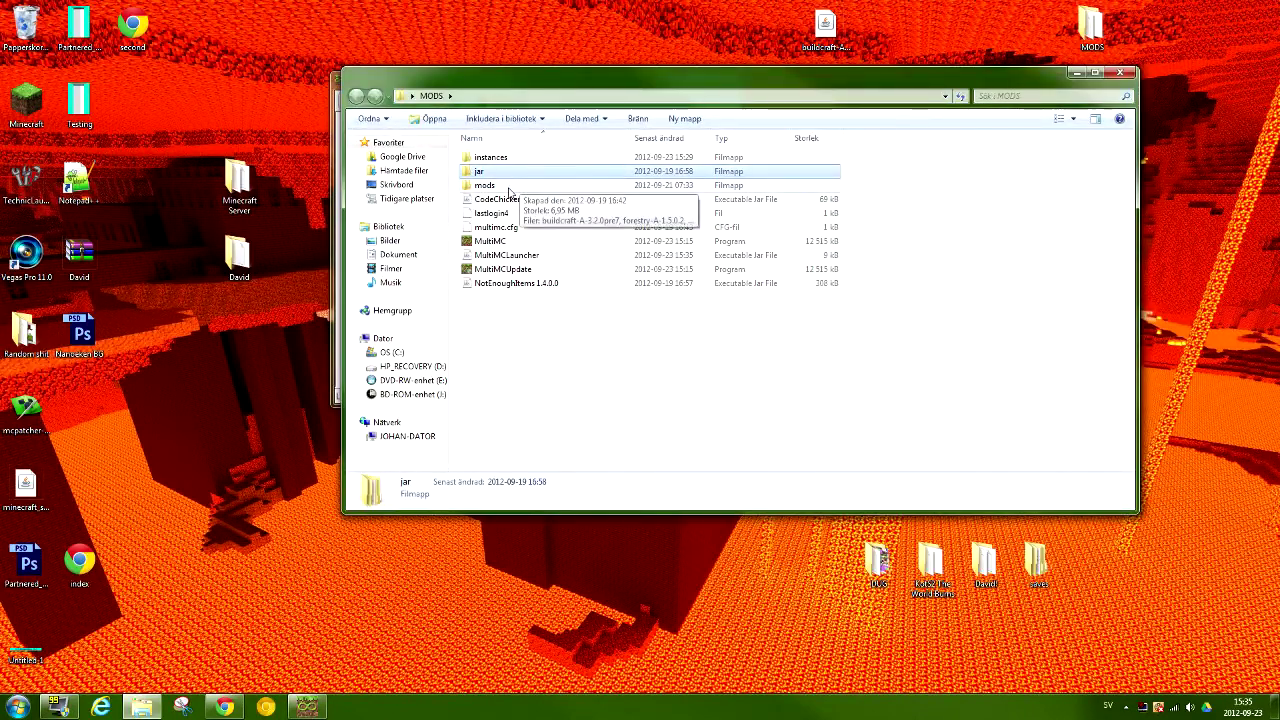
pyautogui.doubleClick(506, 159)
pyautogui.doubleClick(505, 187)
pyautogui.click(507, 161)
pyautogui.doubleClick(507, 160)
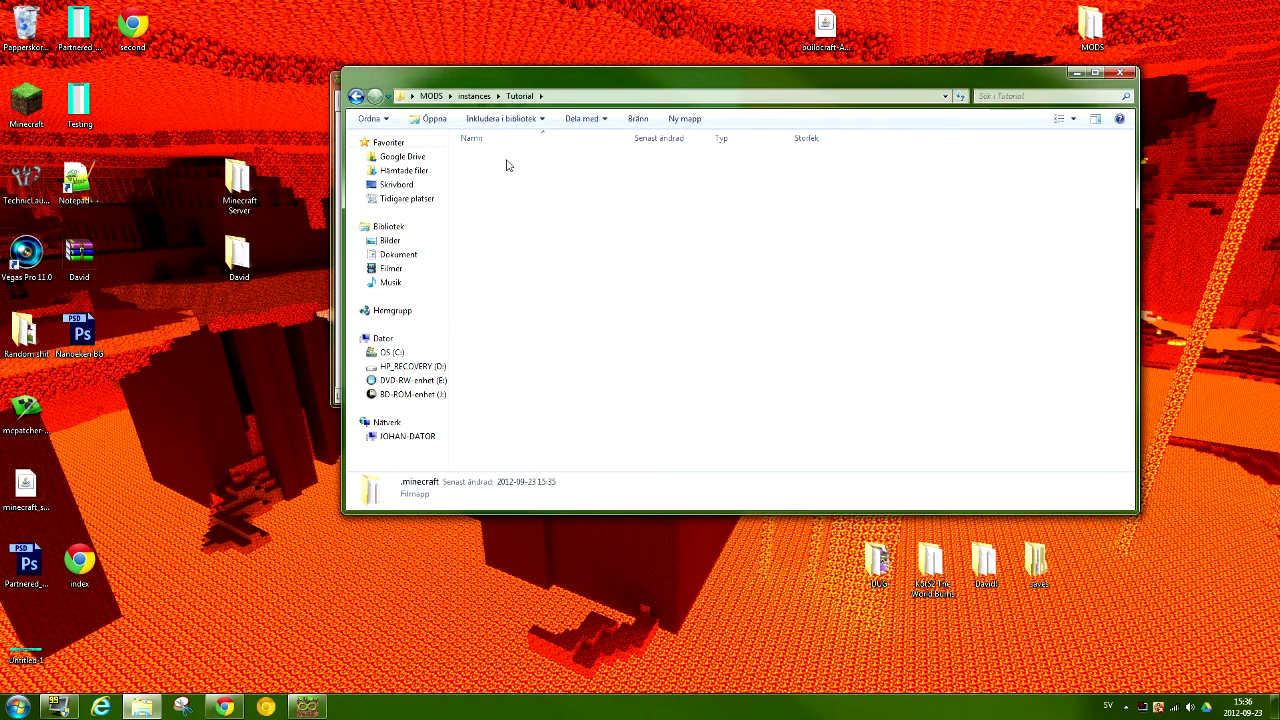
pyautogui.doubleClick(503, 186)
pyautogui.doubleClick(510, 185)
pyautogui.doubleClick(530, 200)
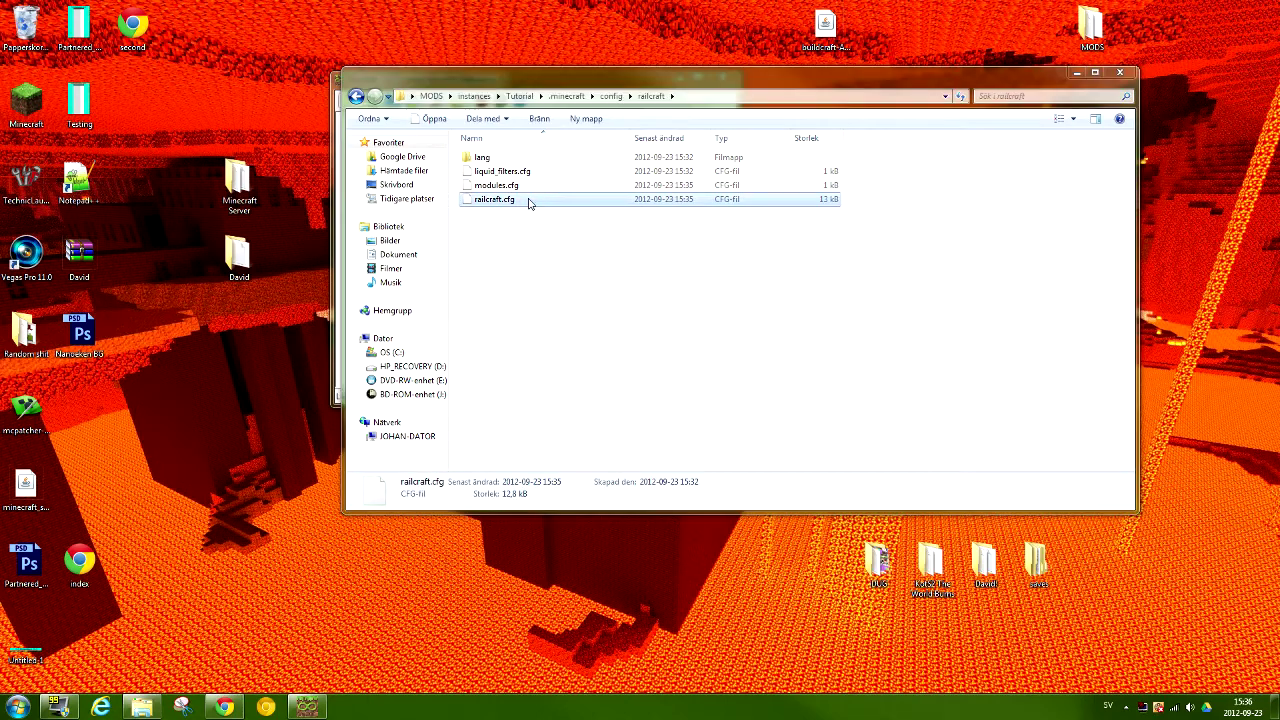
pyautogui.press('Escape')
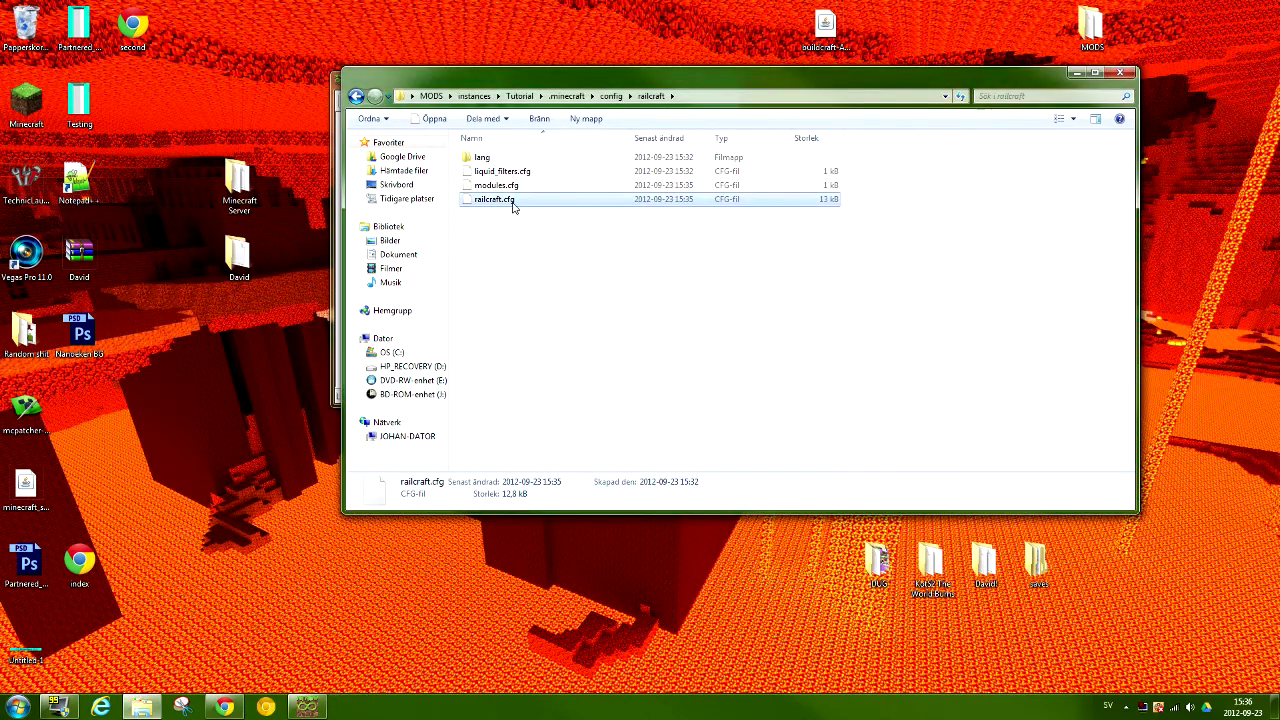
pyautogui.rightClick(515, 201)
pyautogui.click(583, 229)
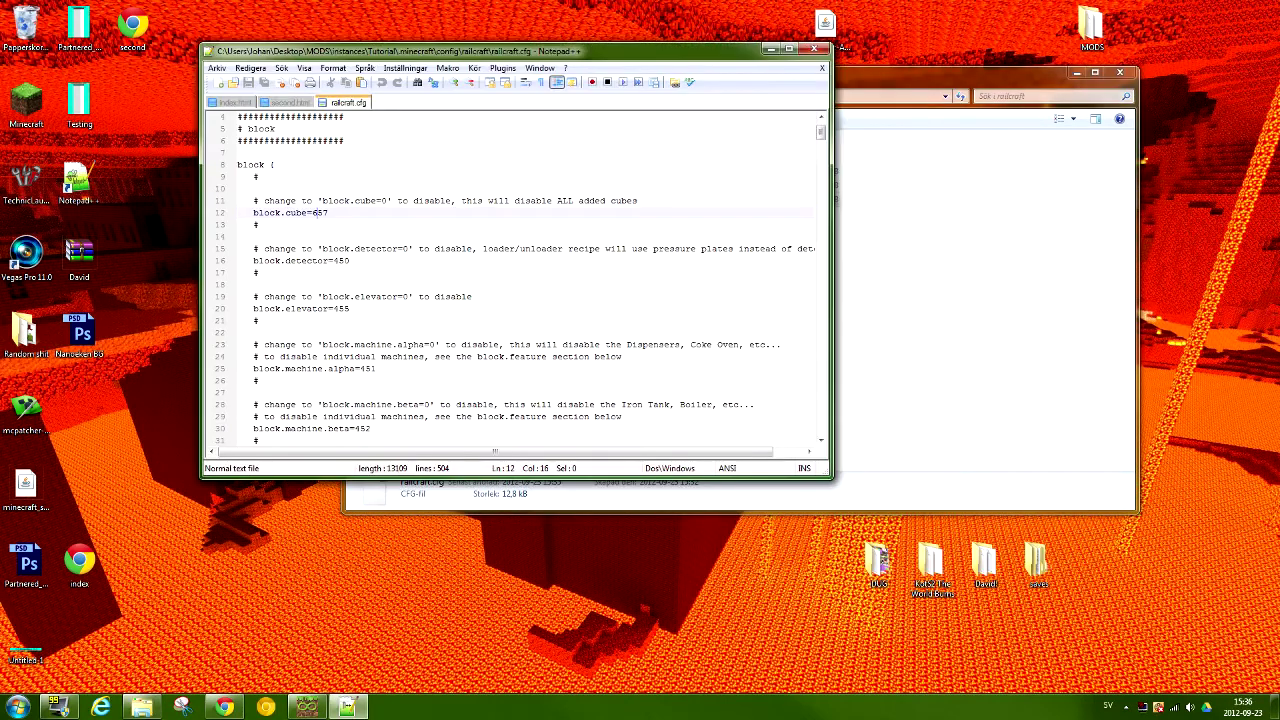
# Set block.cube to 499 in railcraft.cfg, save it and move the editor window aside.
pyautogui.hotkey('shift', 'Left')
pyautogui.write('4')
pyautogui.press('Right')
pyautogui.hotkey('shift', 'Right')
pyautogui.press('Left')
pyautogui.hotkey('shift', 'Left')
pyautogui.write('9')
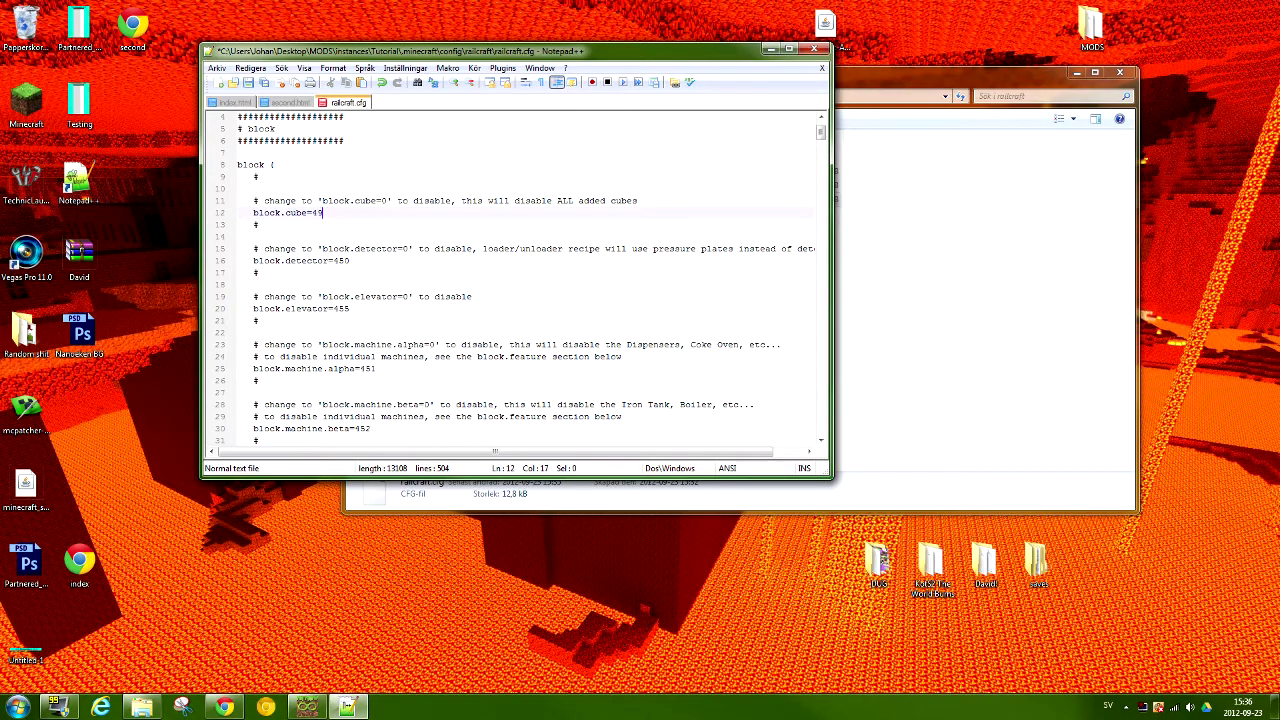
pyautogui.moveTo(716, 56); pyautogui.dragTo(1110, 64)
# Switch to MultiMC and launch the Tutorial instance again with the remembered login.
pyautogui.hotkey('alt', 'Tab')
pyautogui.hotkey('alt', 'Tab')
pyautogui.hotkey('alt', 'space')
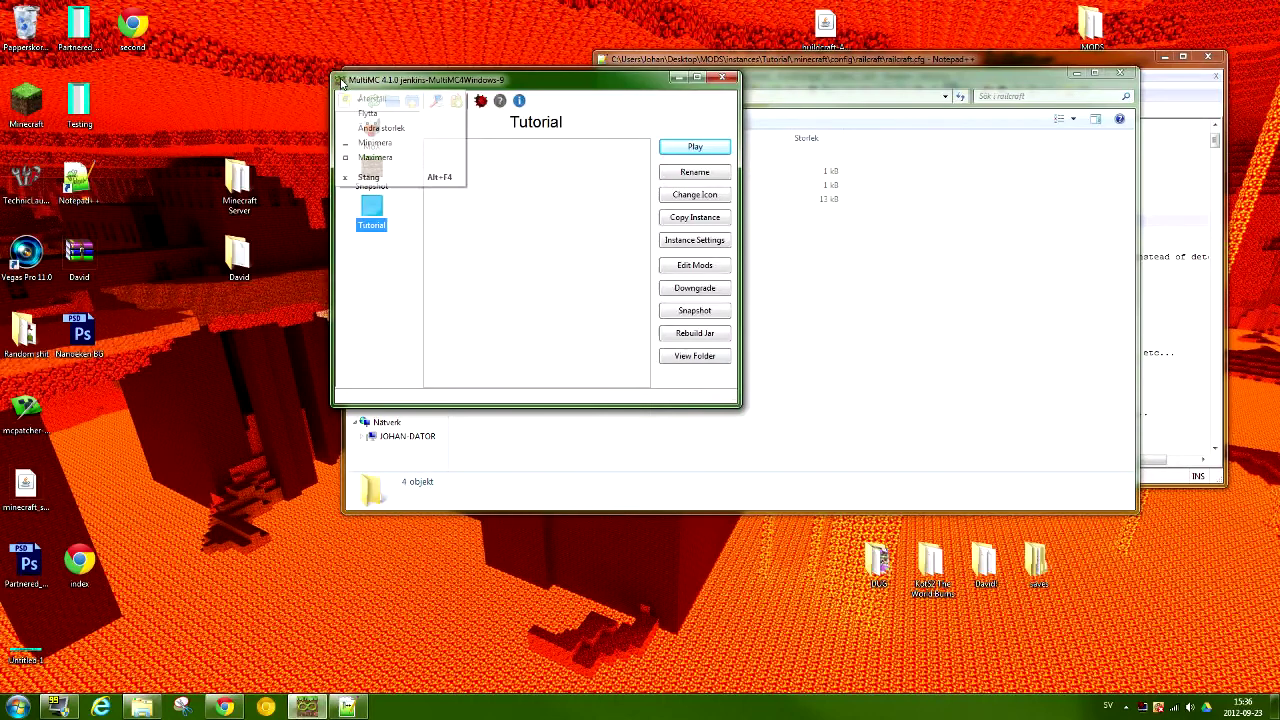
pyautogui.click(386, 218)
pyautogui.click(708, 150)
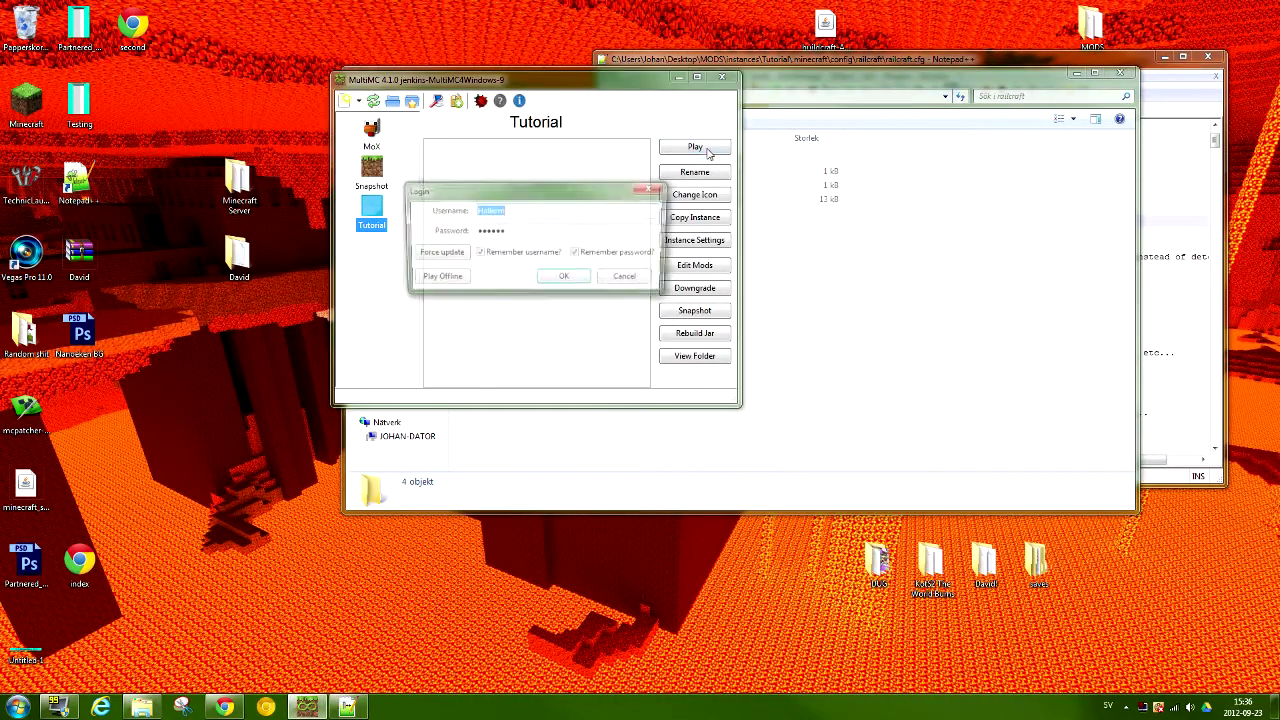
pyautogui.click(572, 276)
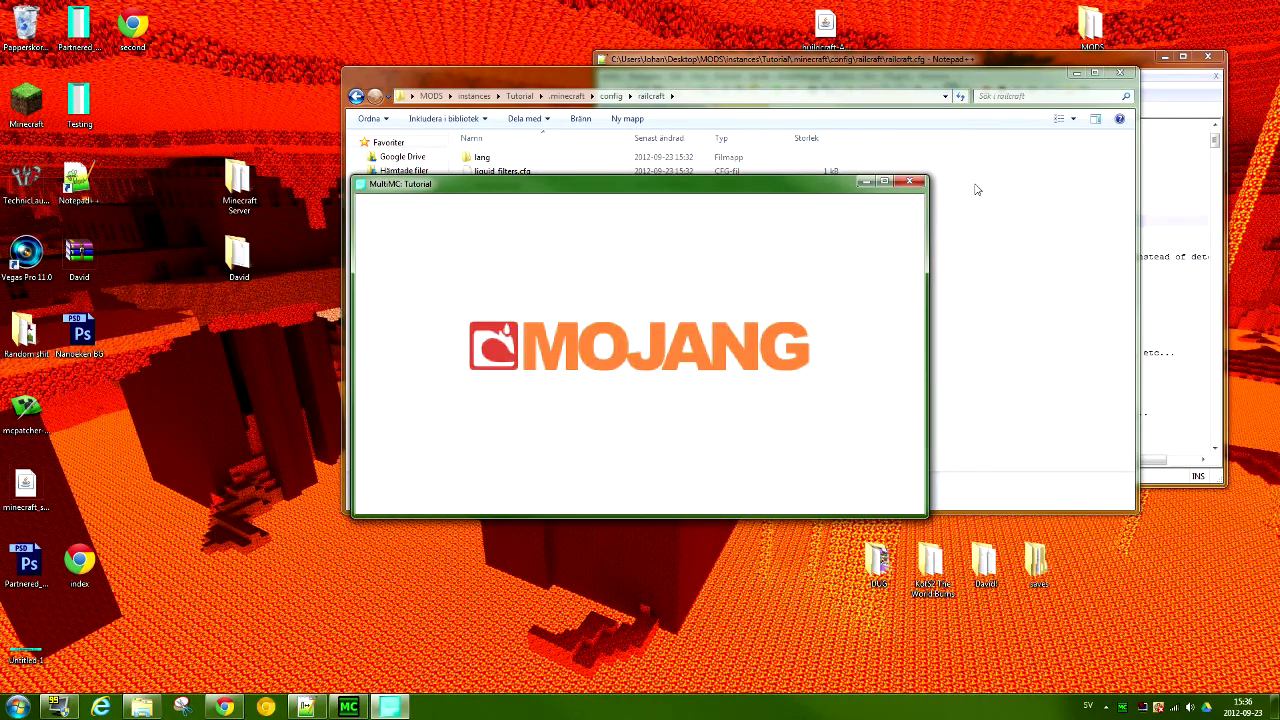
# Check the MultiMC console's loading log, return to the game window and close it.
pyautogui.click(1028, 205)
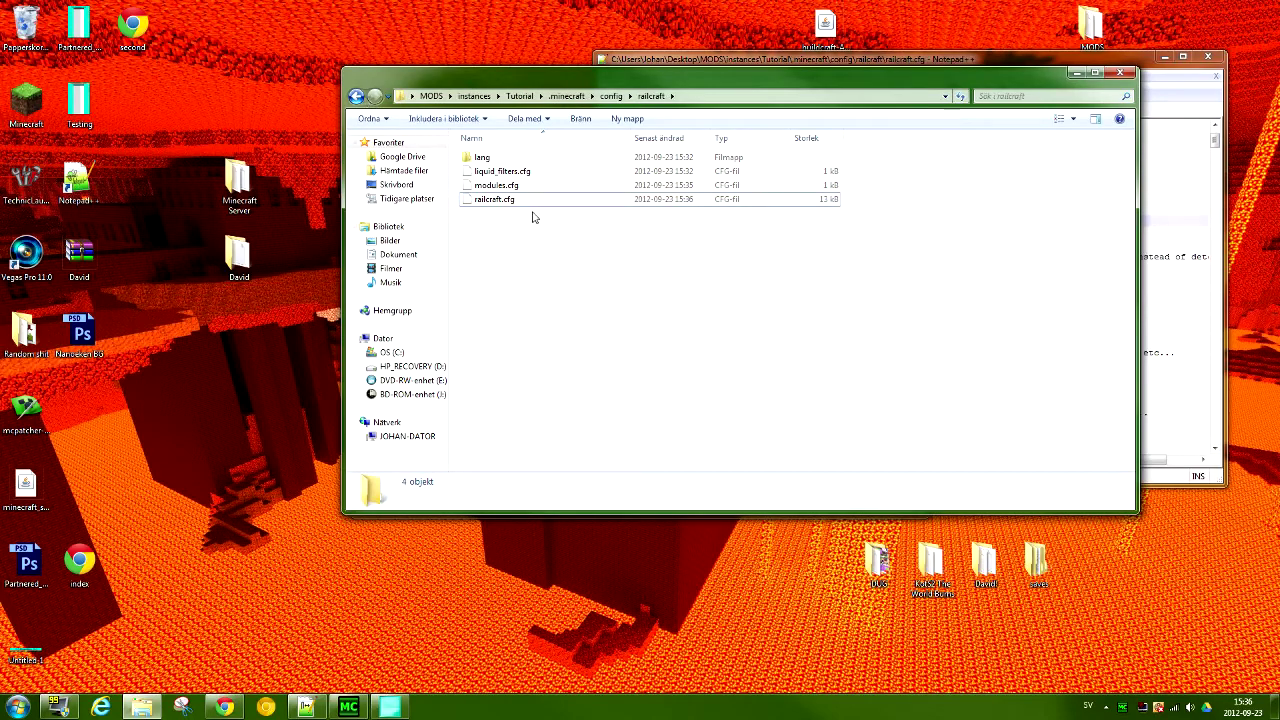
pyautogui.click(352, 707)
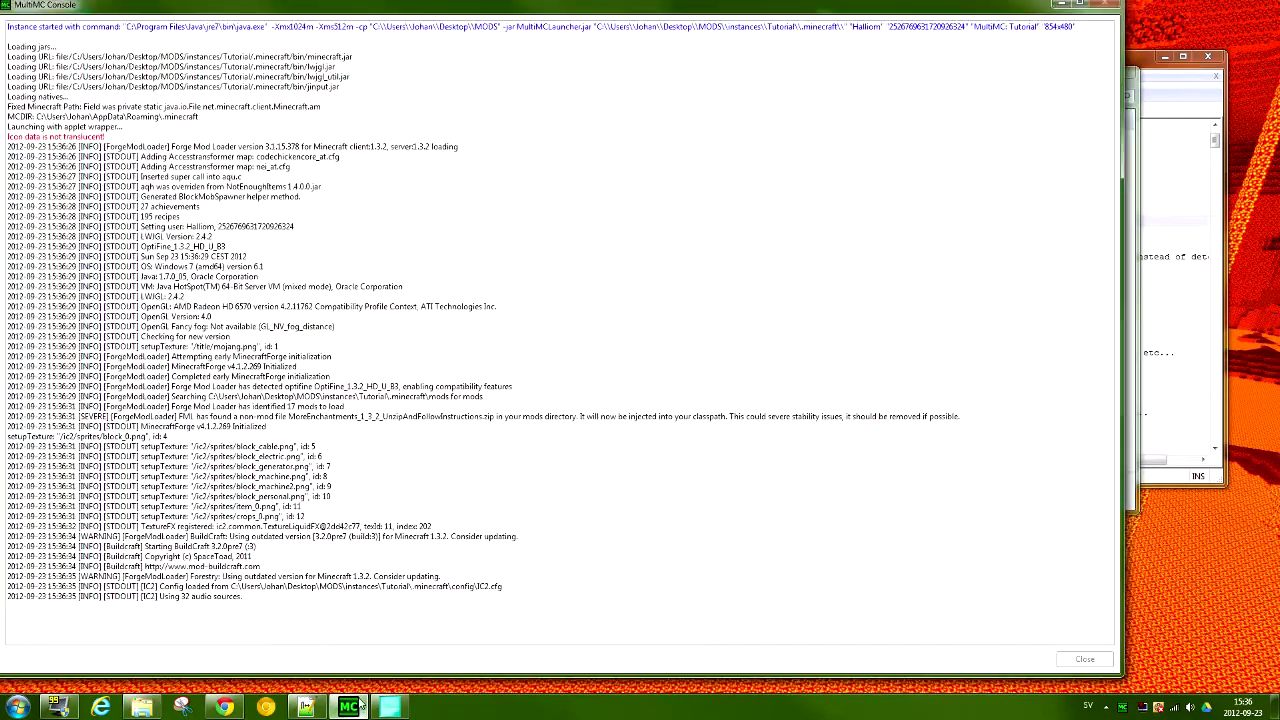
pyautogui.click(361, 706)
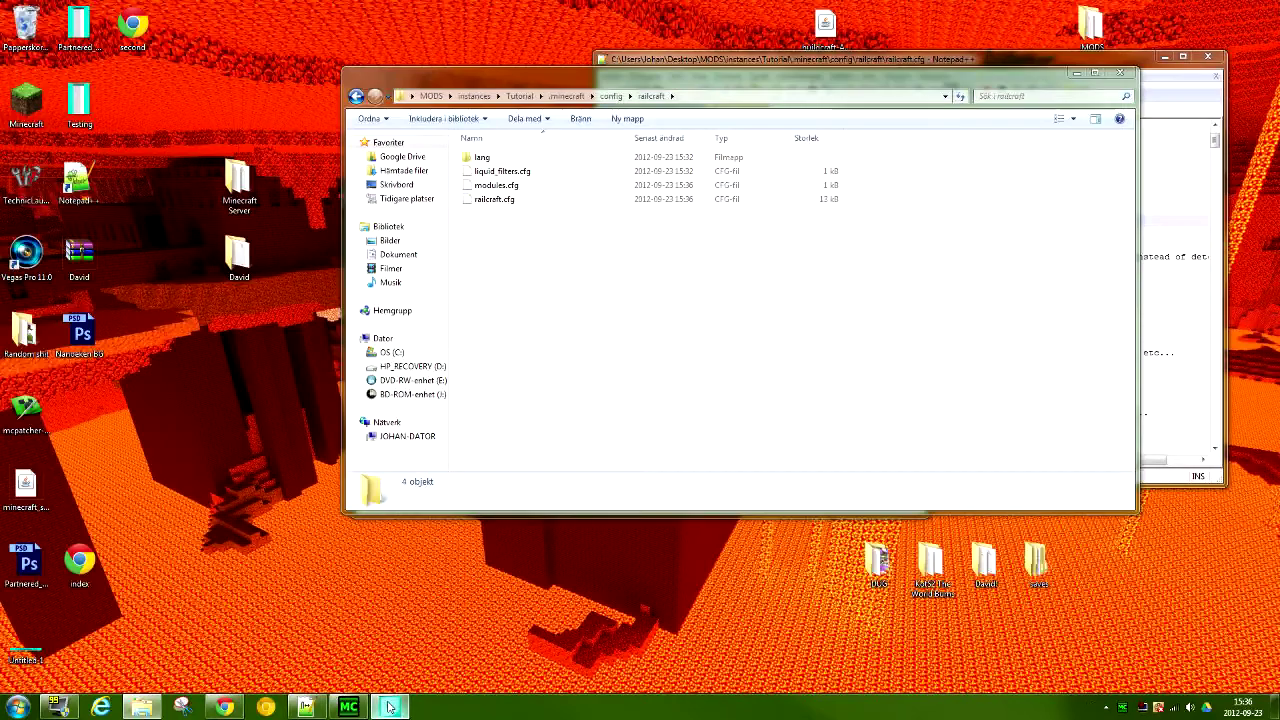
pyautogui.moveTo(591, 85); pyautogui.dragTo(591, 190)
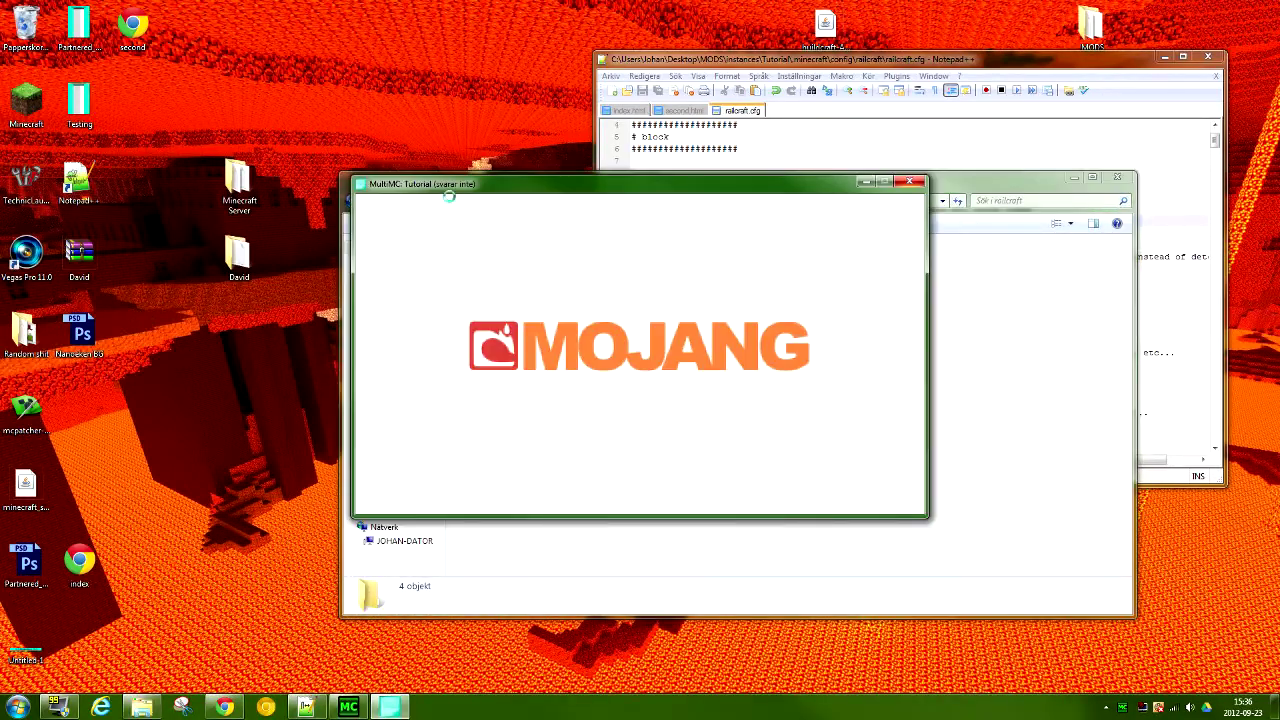
pyautogui.click(909, 181)
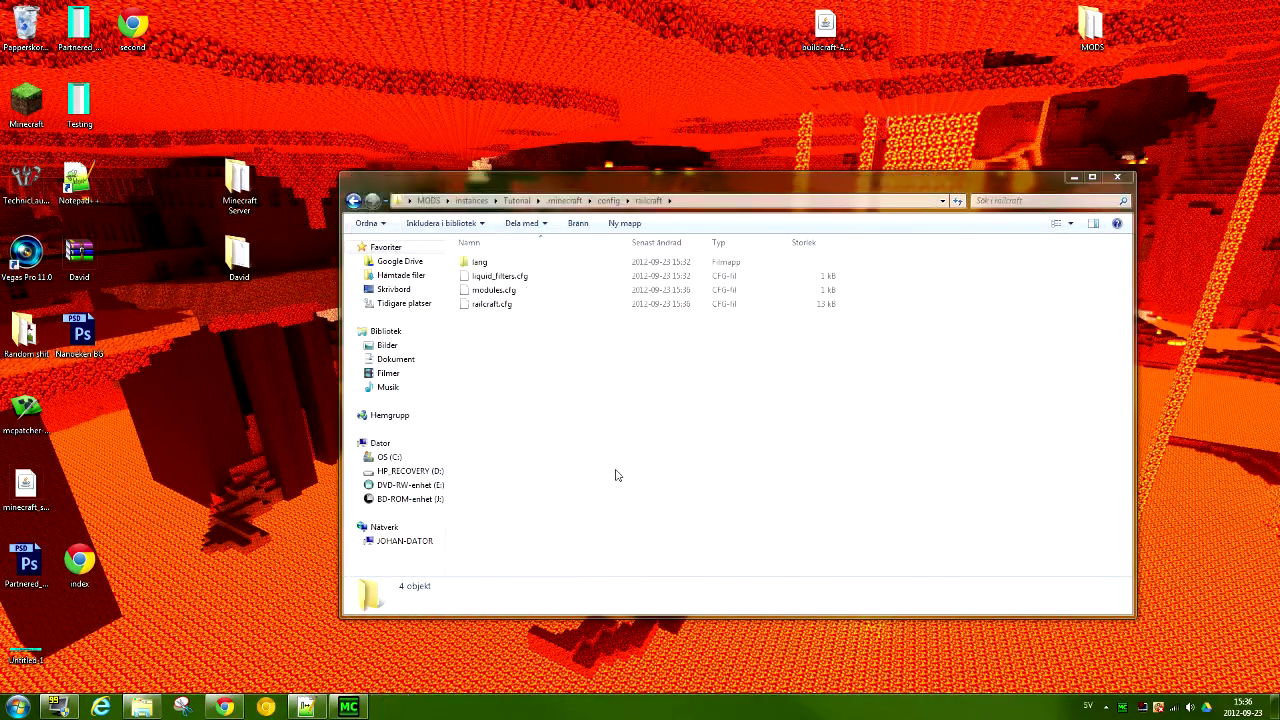
# Bring railcraft.cfg up again in Notepad++ from the railcraft folder, declining to reload the externally modified file.
pyautogui.doubleClick(500, 304)
pyautogui.press('Escape')
pyautogui.rightClick(483, 306)
pyautogui.click(540, 329)
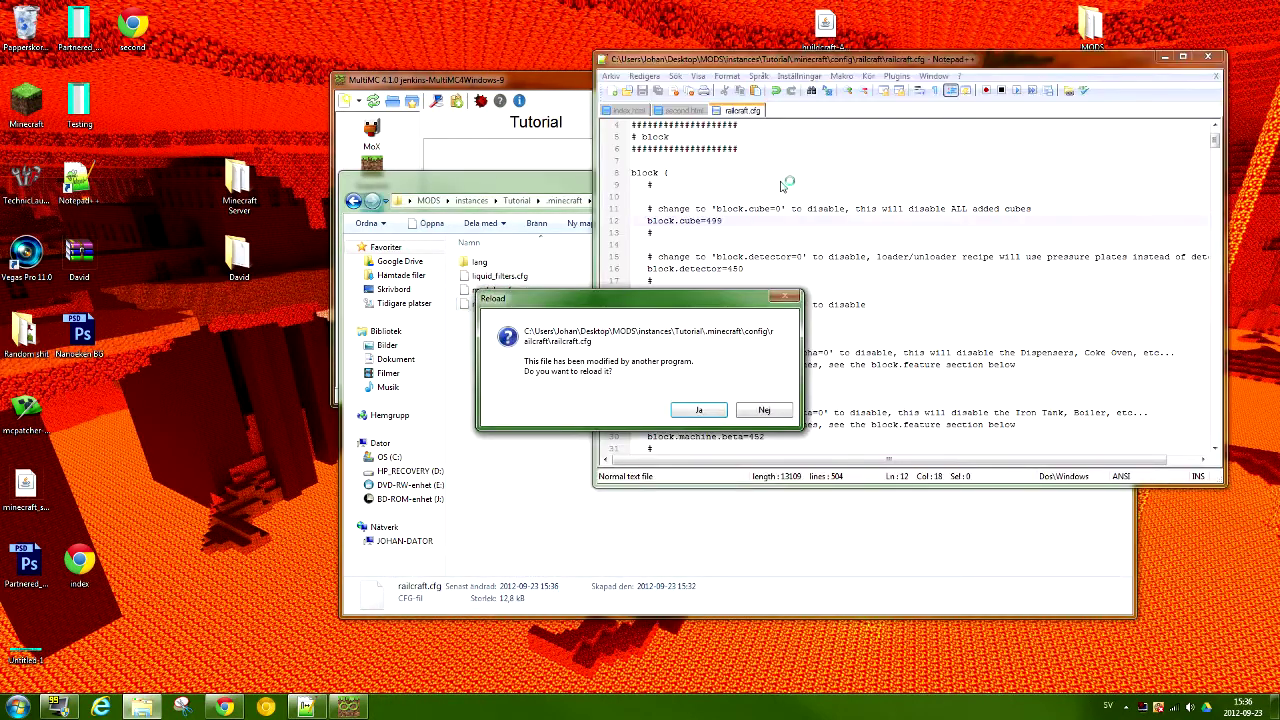
pyautogui.click(762, 410)
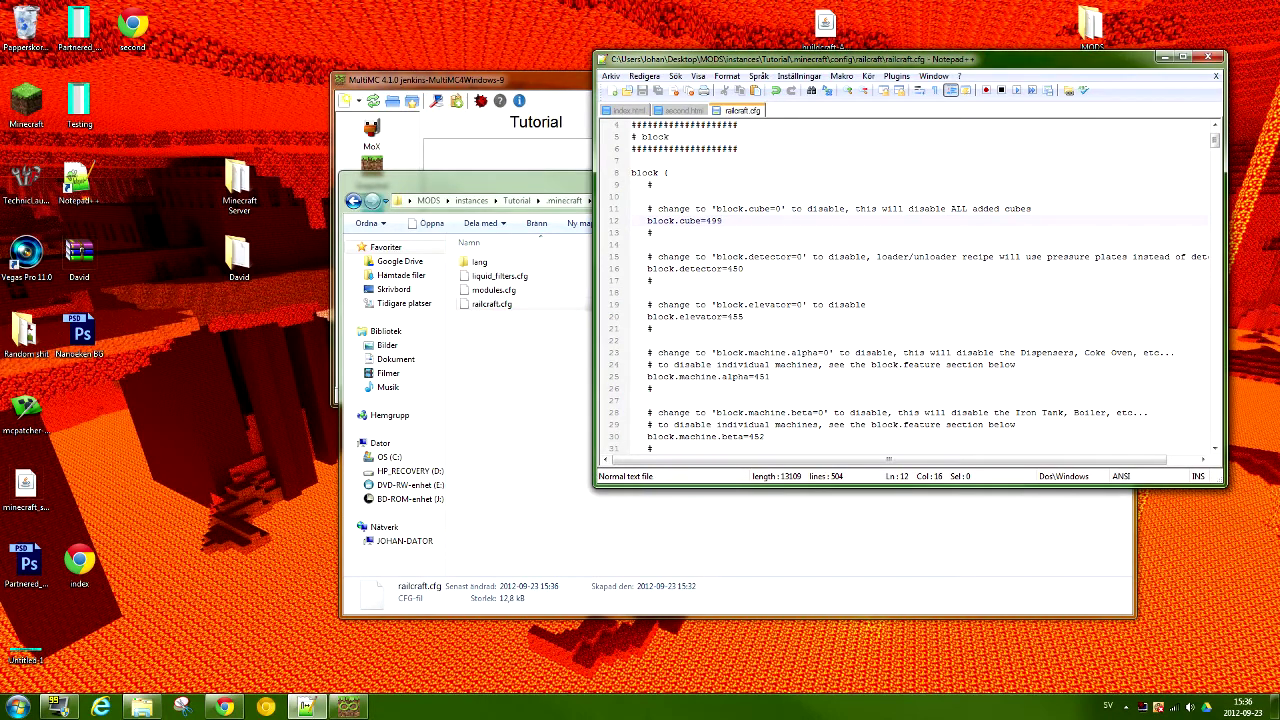
# Set block.cube to 467 in railcraft.cfg, save and close the file, and close the editor and the railcraft folder window.
pyautogui.hotkey('shift', 'End')
pyautogui.write('67')
pyautogui.hotkey('ctrl', 's')
pyautogui.rightClick(742, 109)
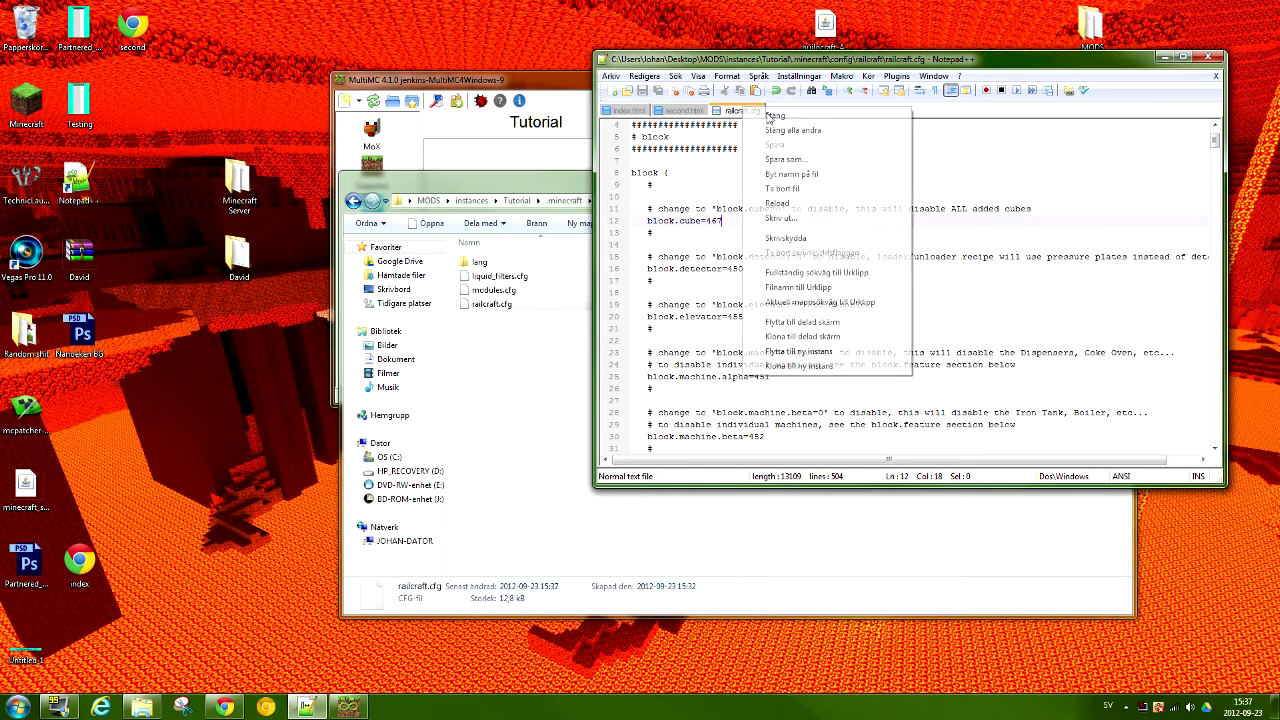
pyautogui.click(810, 121)
pyautogui.click(1208, 57)
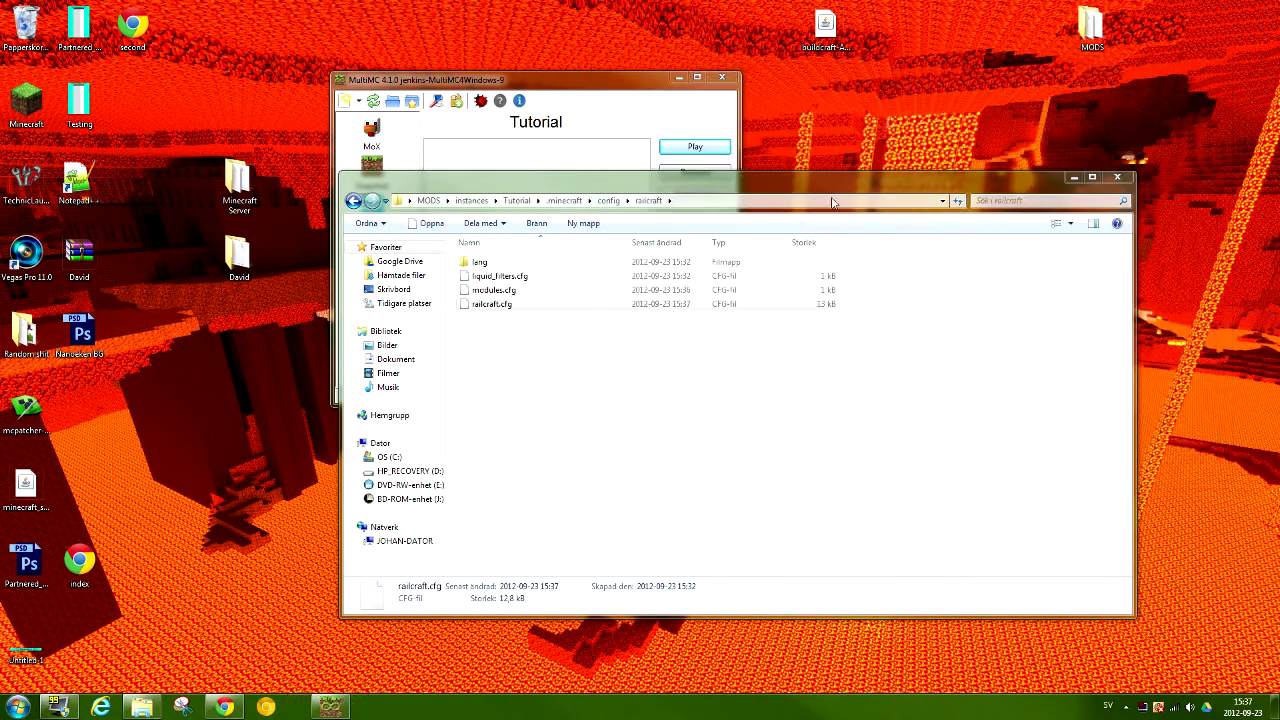
pyautogui.click(1118, 180)
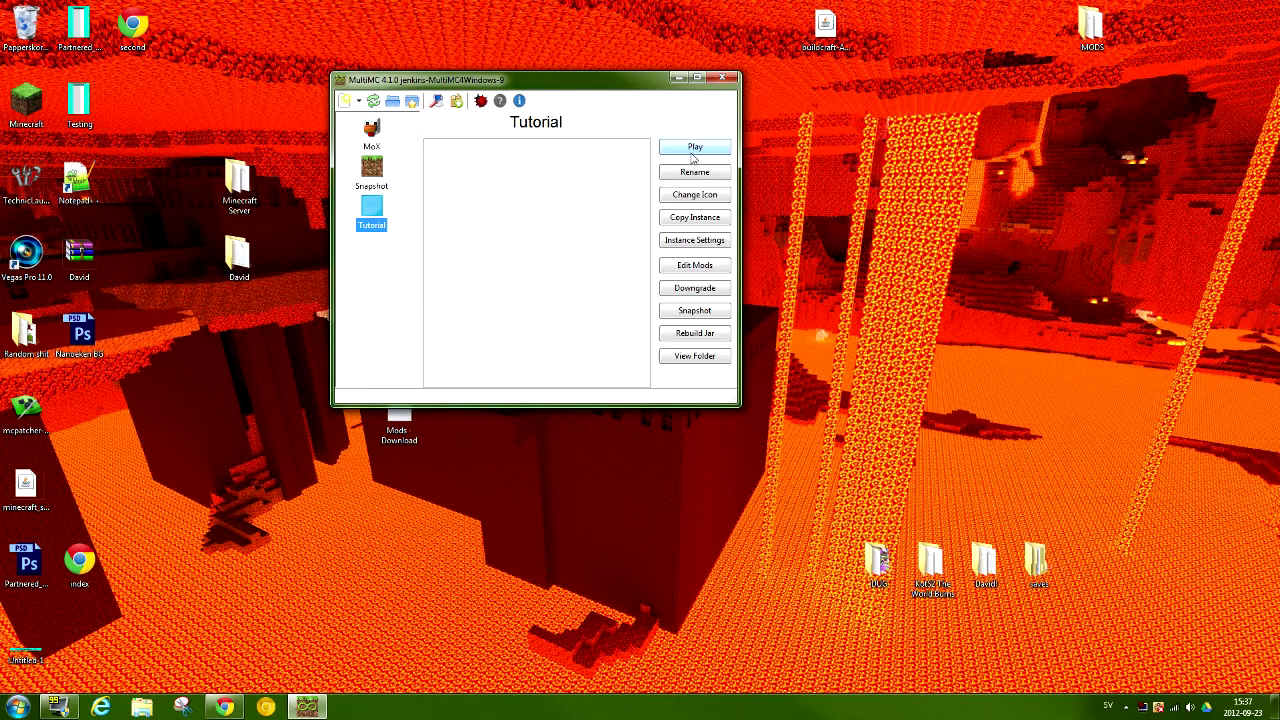
pyautogui.click(697, 77)
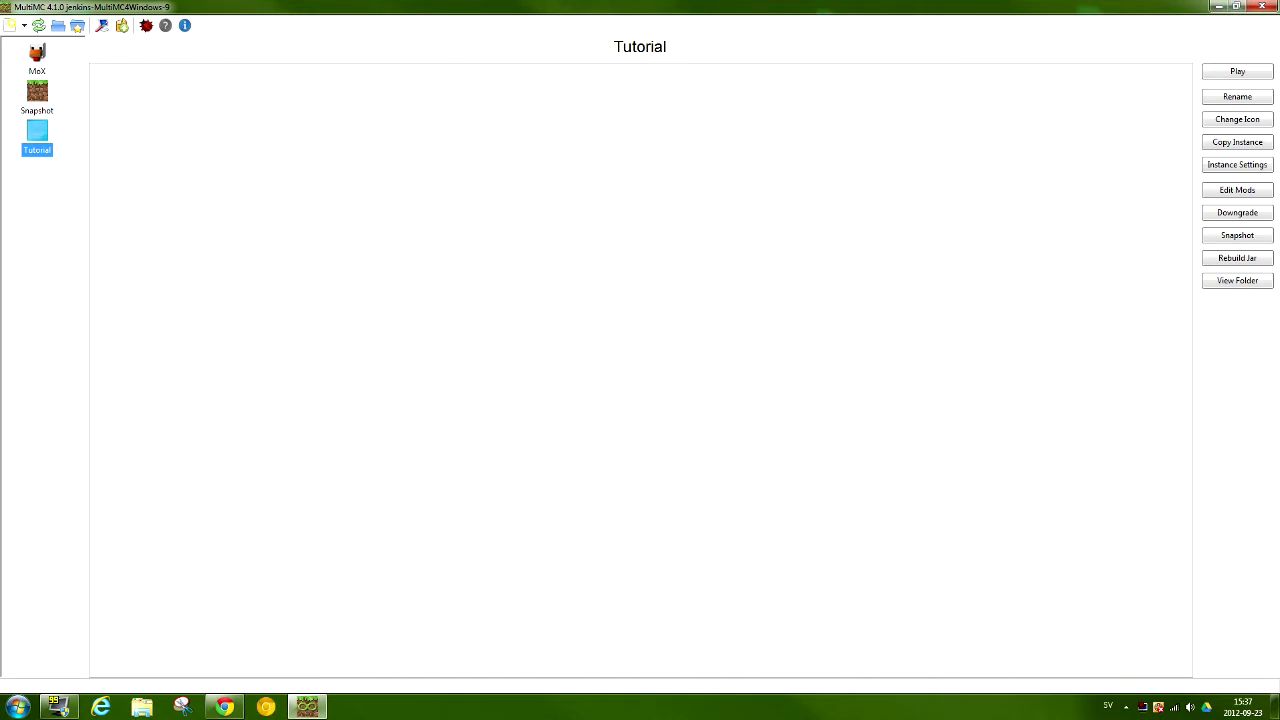
pyautogui.click(1238, 7)
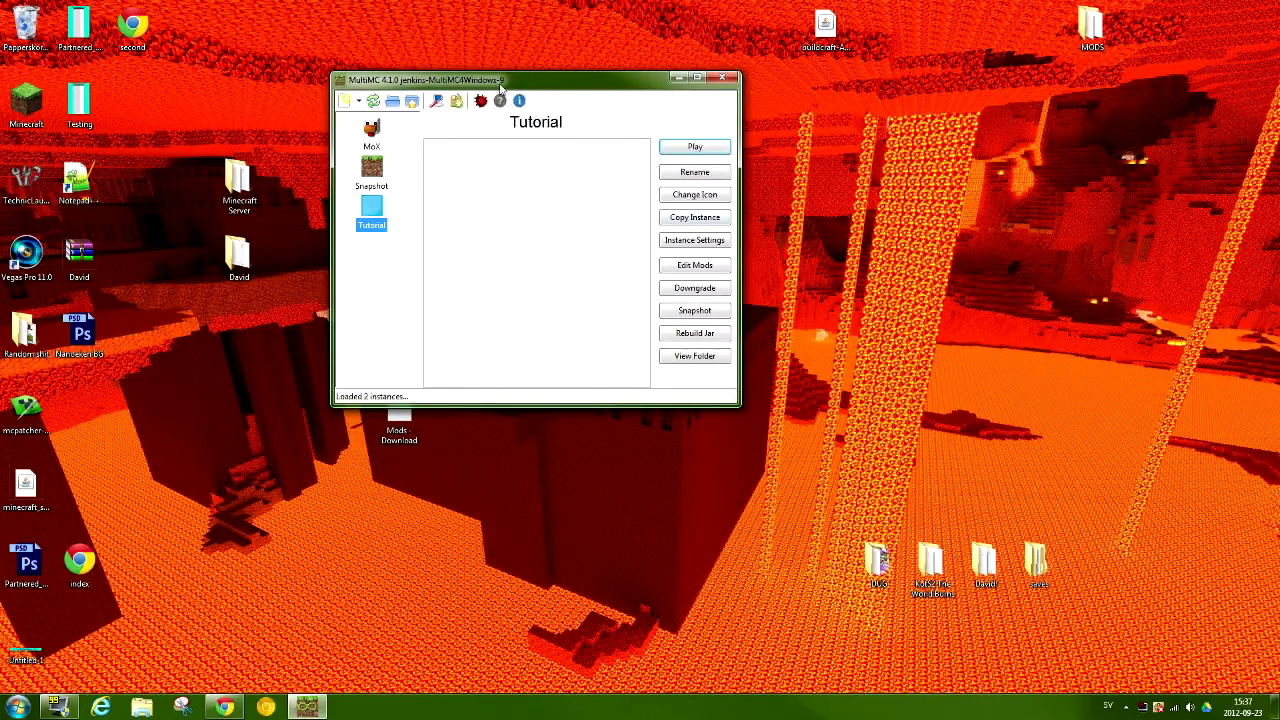
pyautogui.moveTo(502, 81); pyautogui.dragTo(560, 157)
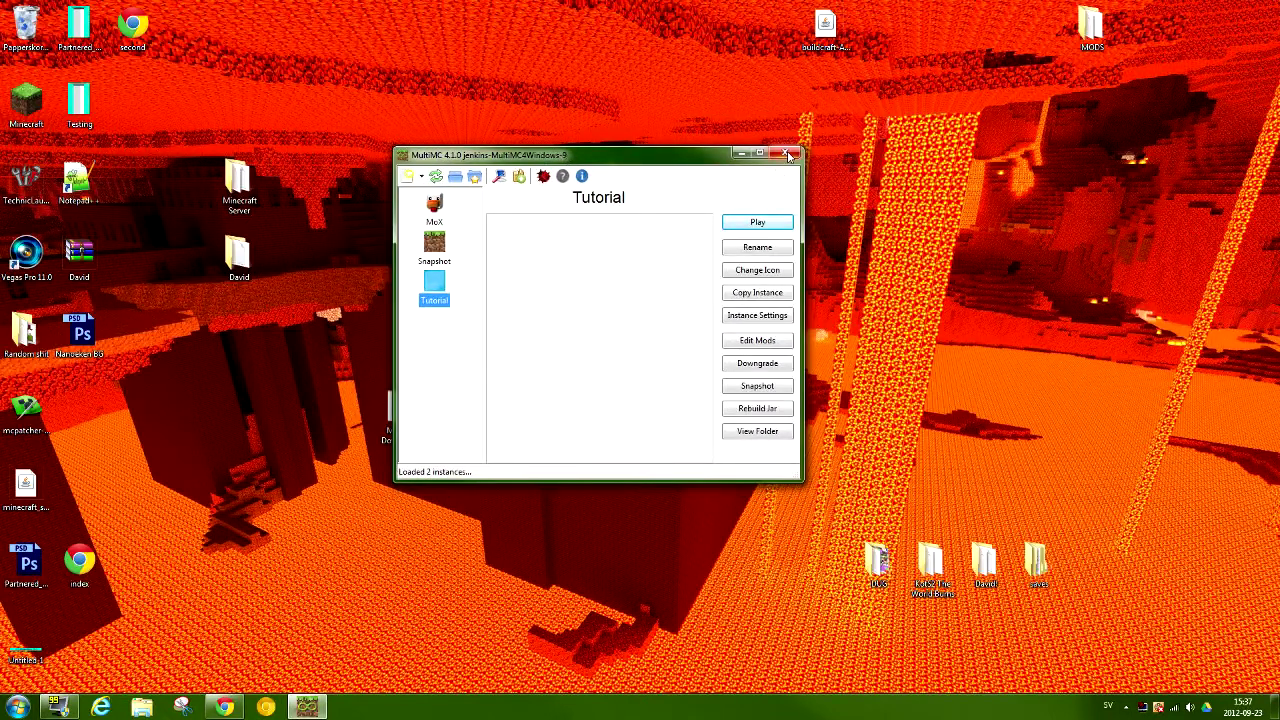